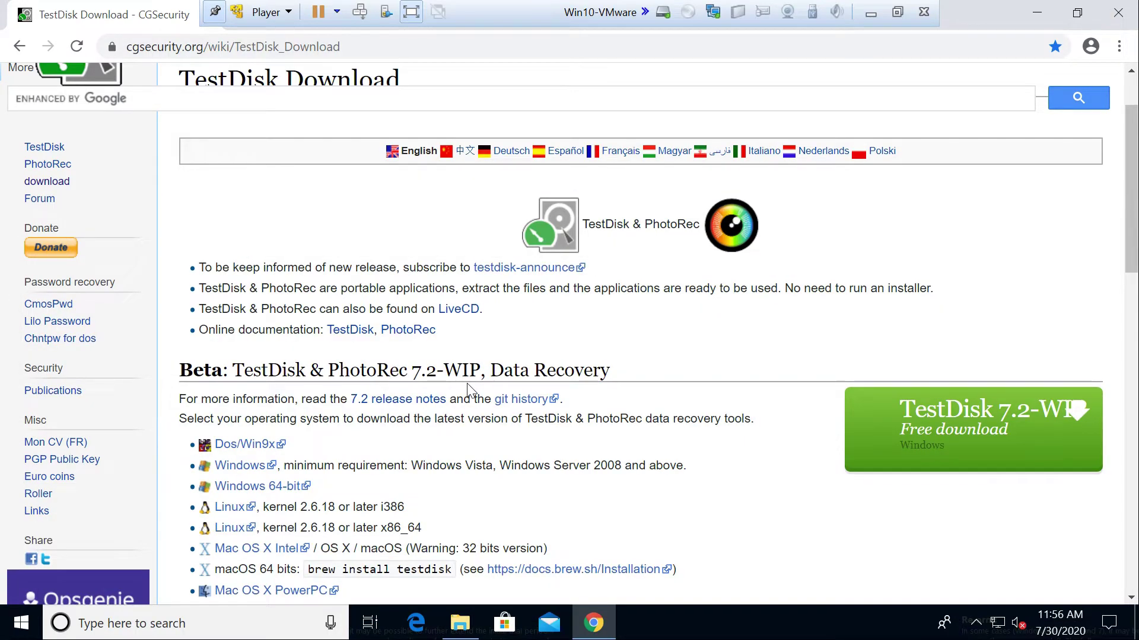
Step: Start the Windows 64-bit download of TestDisk & PhotoRec 7.2-WIP and cancel it
scroll(691, 395, down, 1)
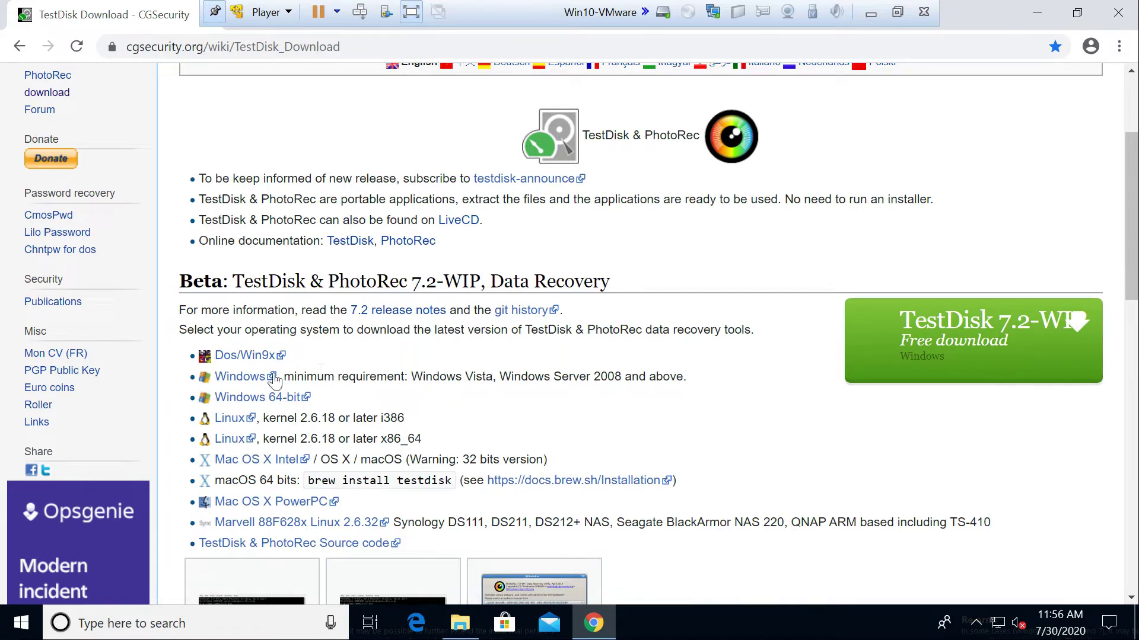
click(256, 403)
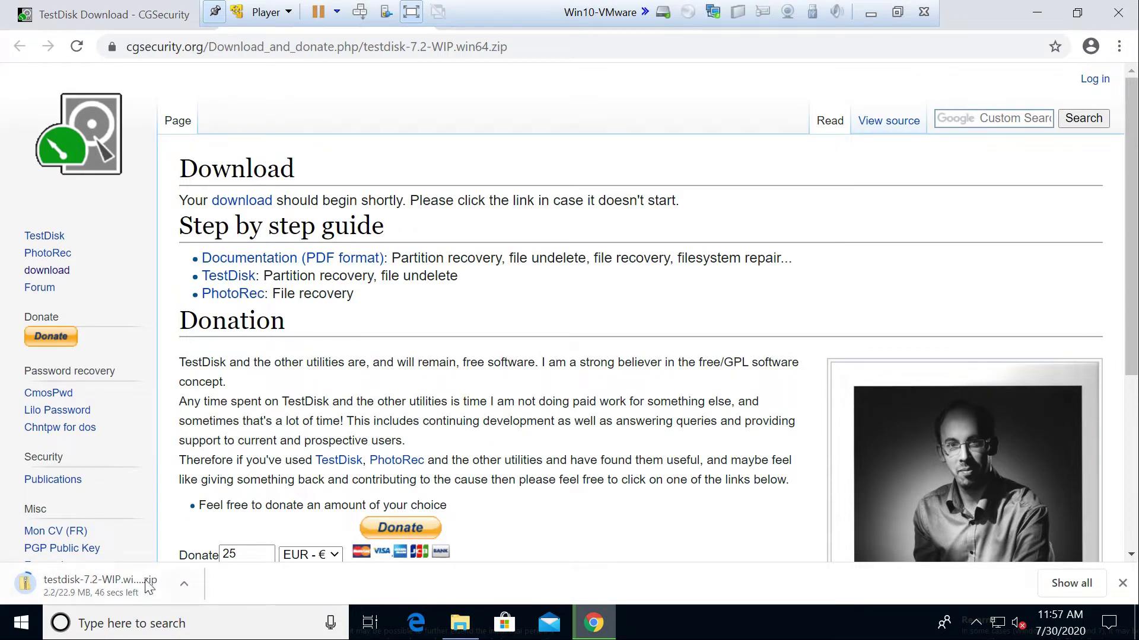
click(184, 583)
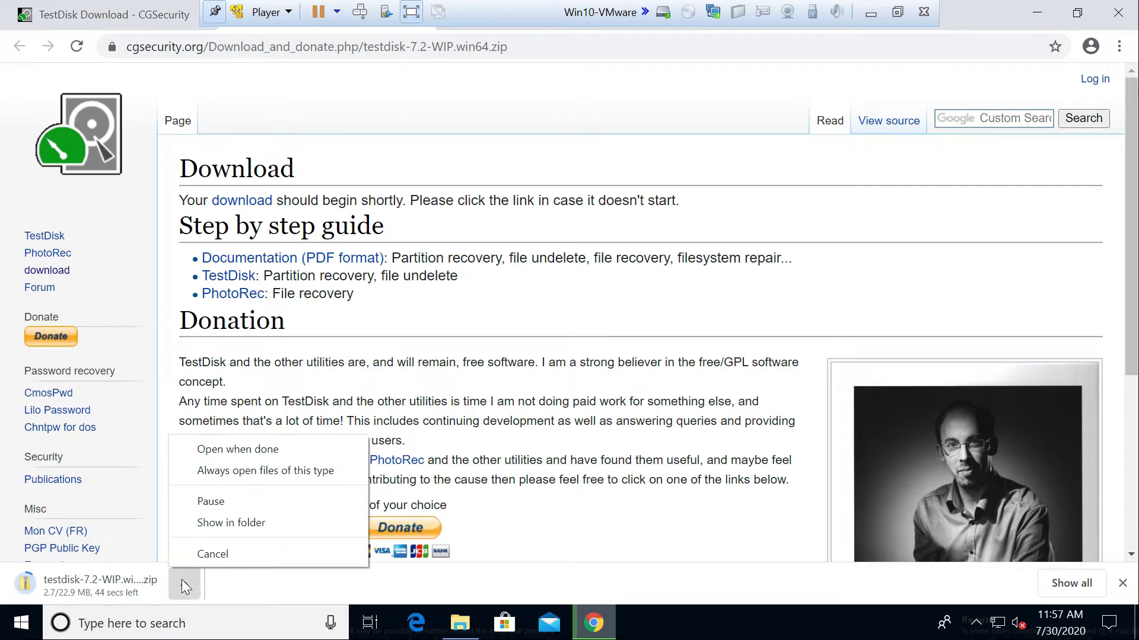
click(234, 554)
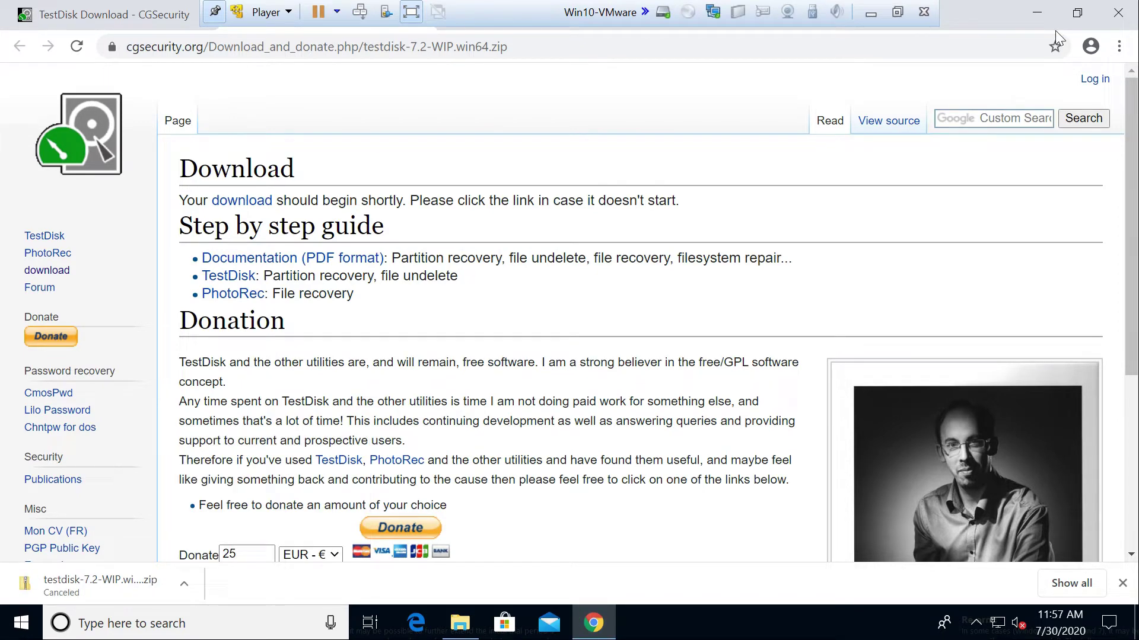
Step: Switch to File Explorer and copy the testdisk-7.1 folder from the unzipped testdisk-7.1.win64 folder in Downloads
click(1041, 19)
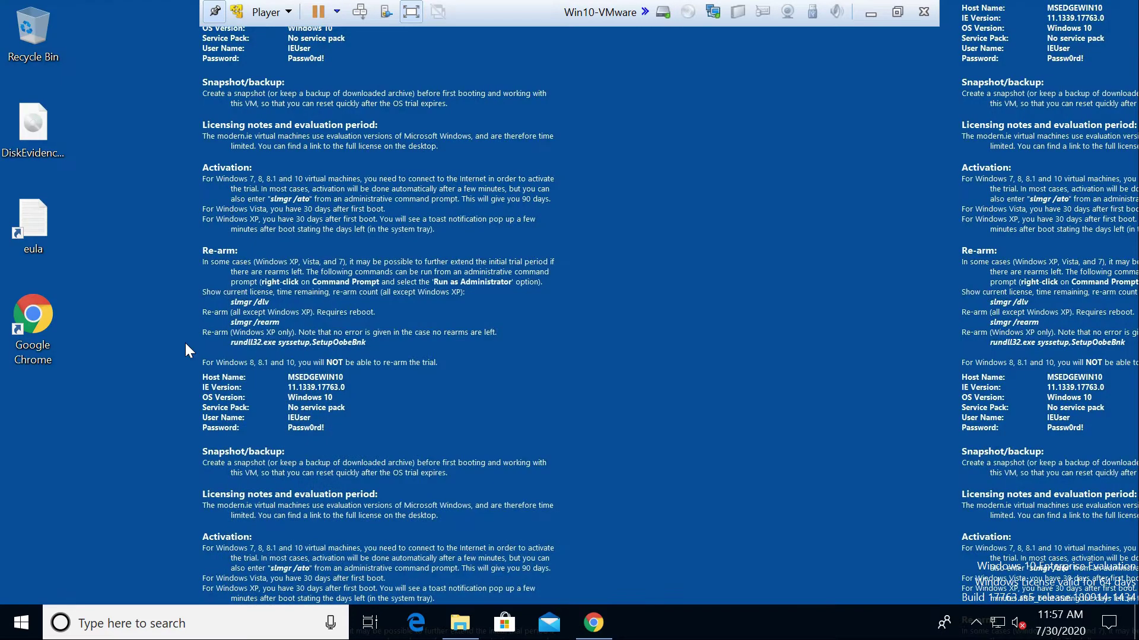
click(459, 623)
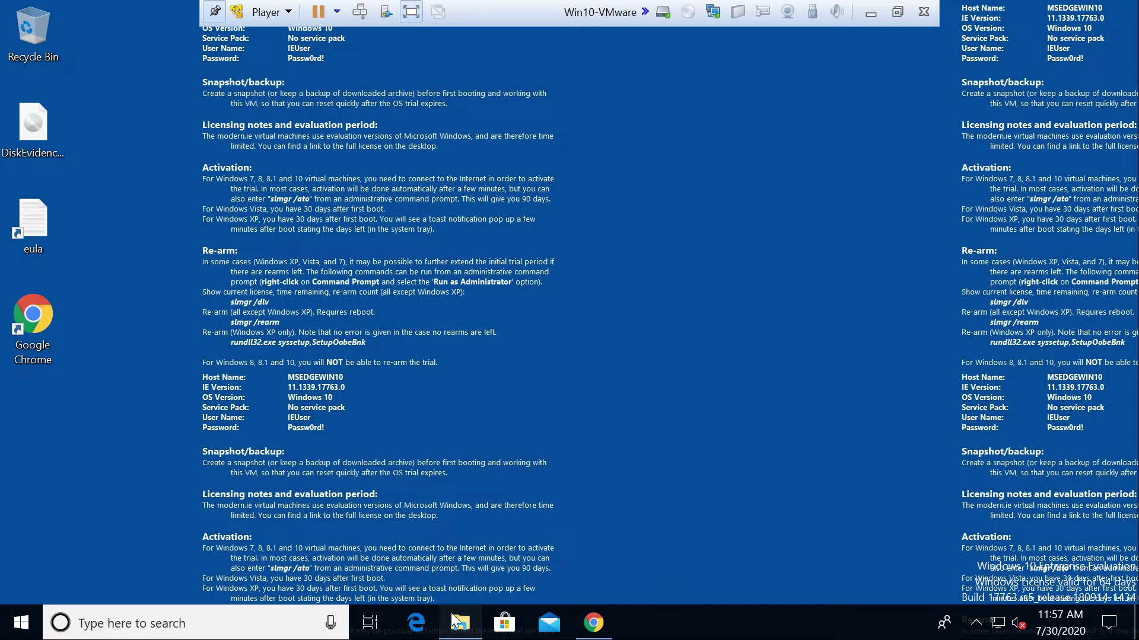
click(252, 137)
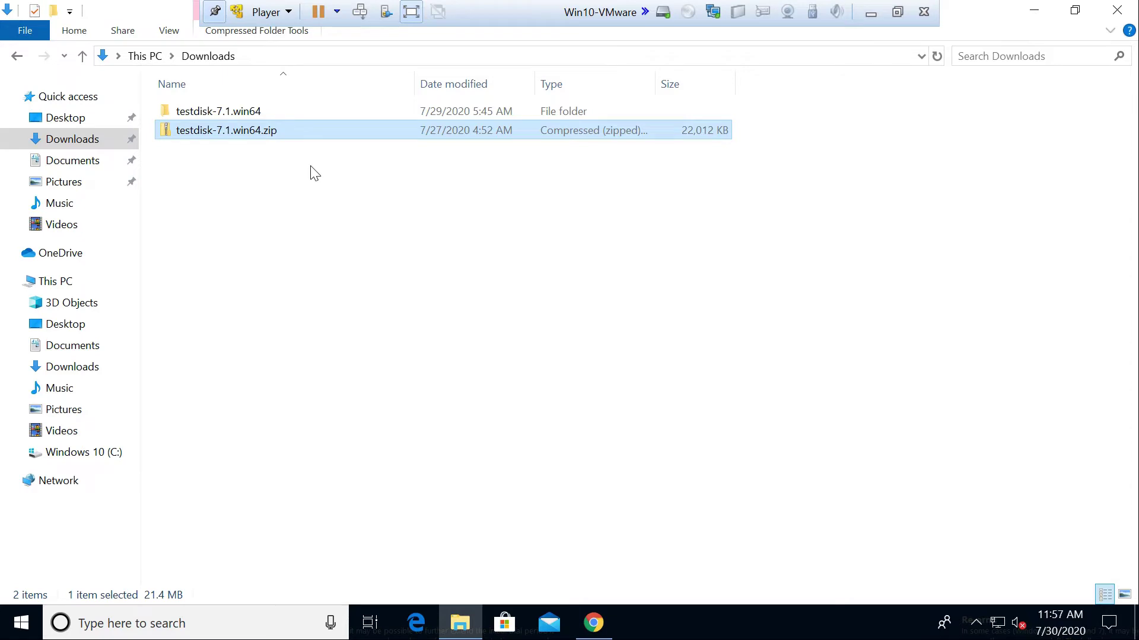
double_click(279, 112)
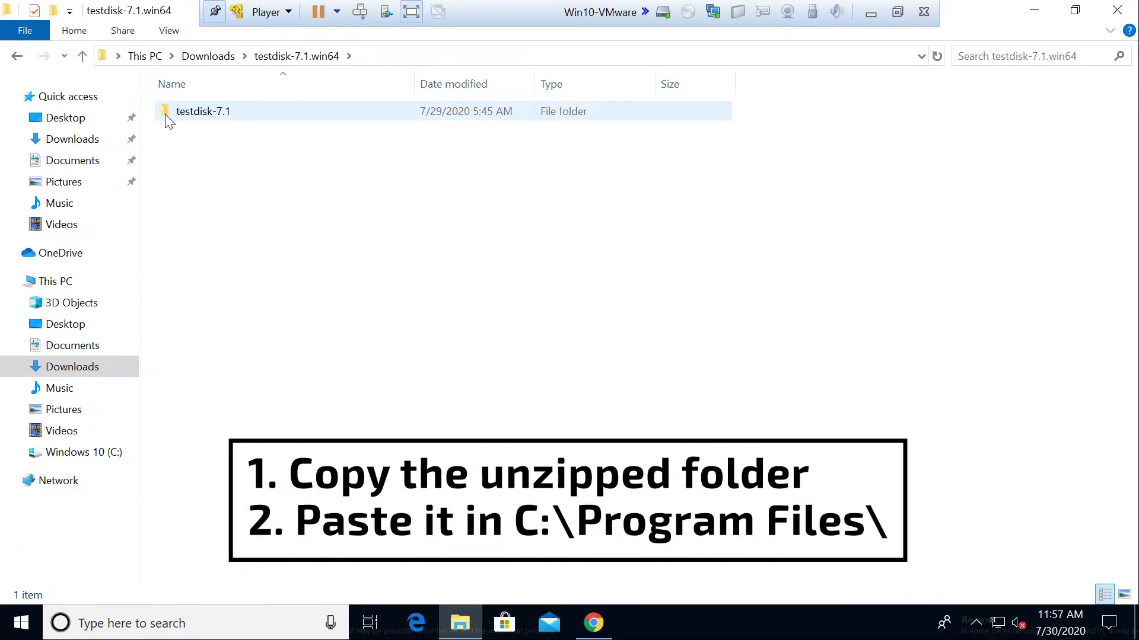
click(203, 115)
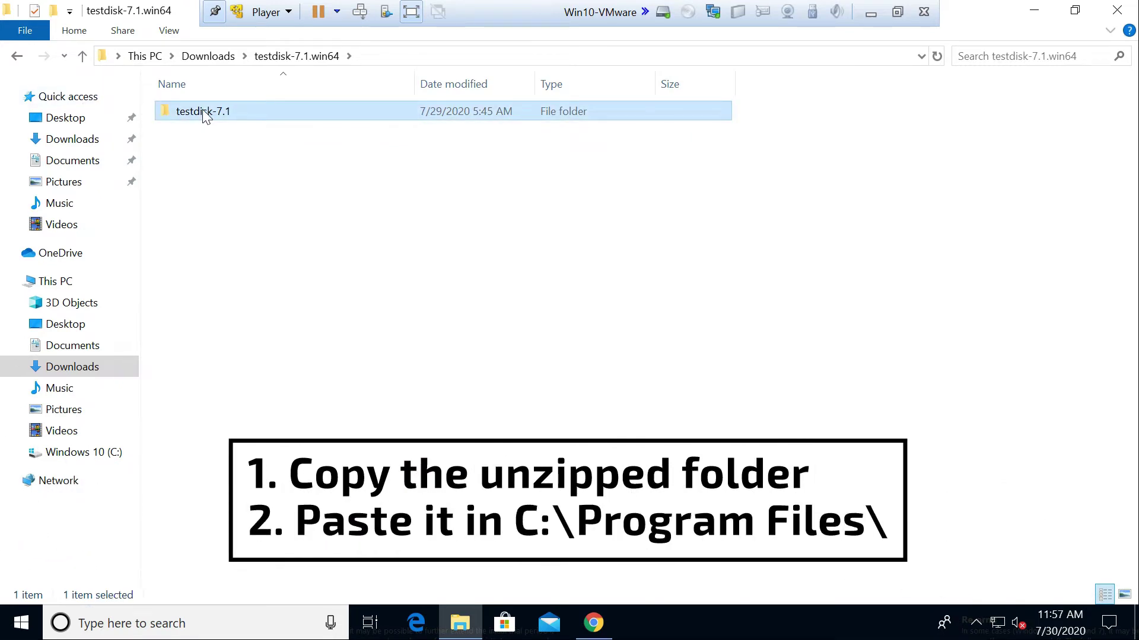
Step: Paste the testdisk-7.1 folder into C:\Program Files, granting administrator permission for the copy
click(83, 281)
double_click(249, 252)
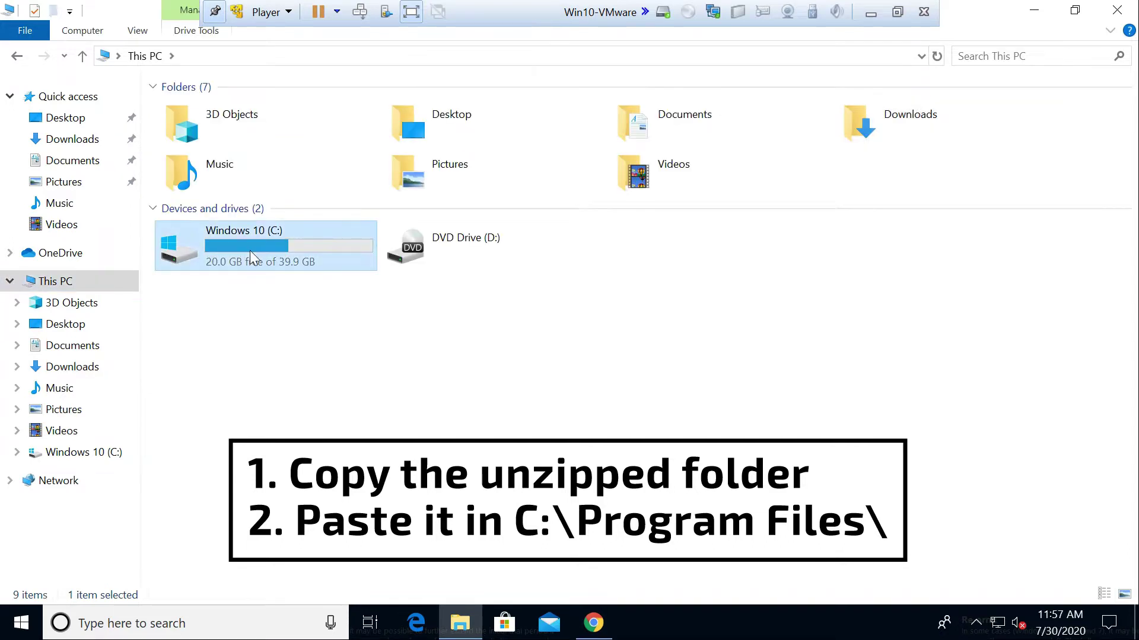
double_click(223, 151)
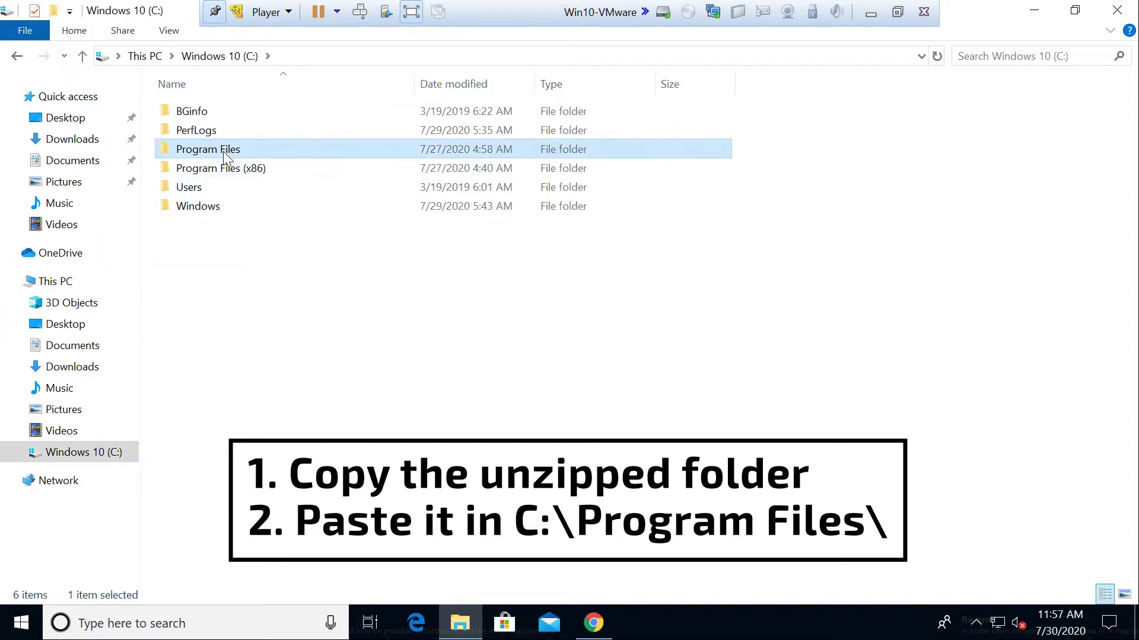
key(ctrl+v)
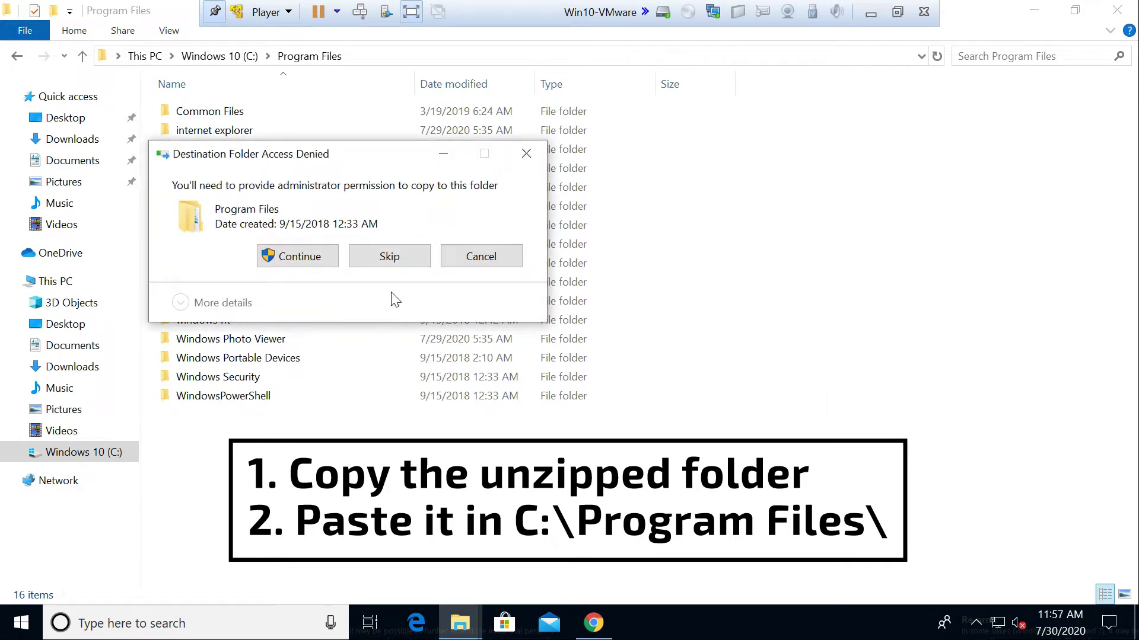
click(323, 262)
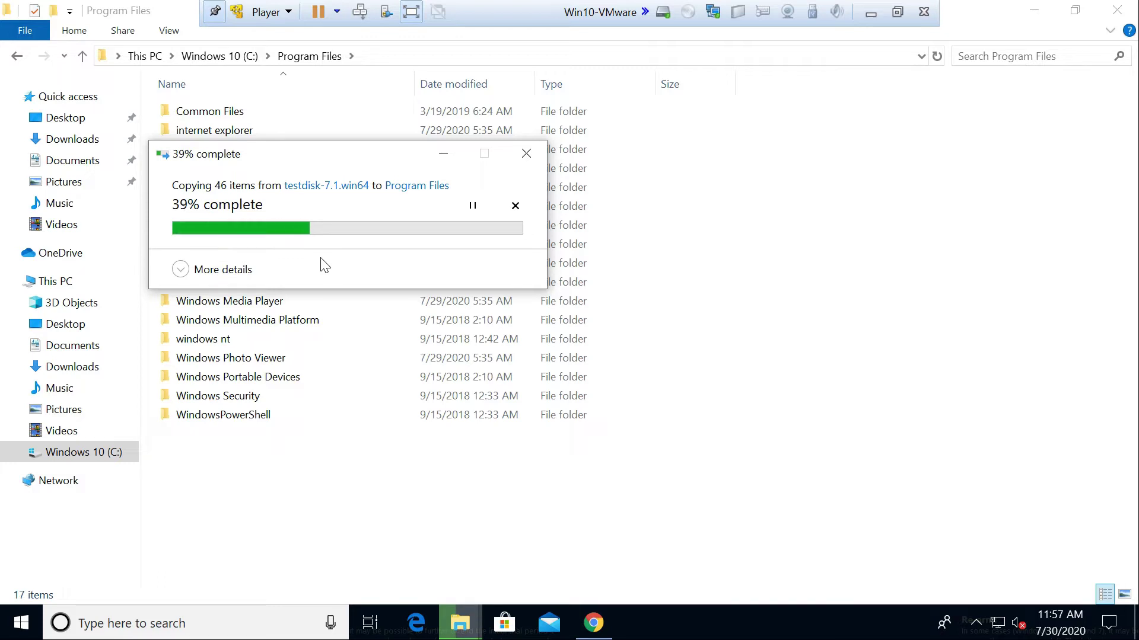
click(178, 268)
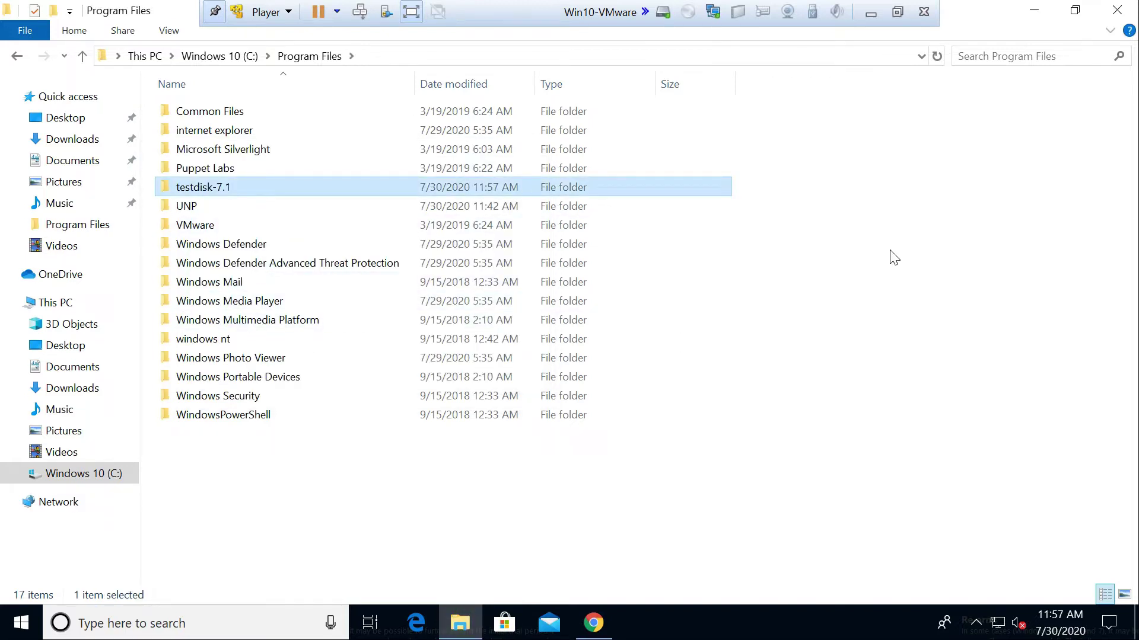
right_click(894, 257)
click(928, 322)
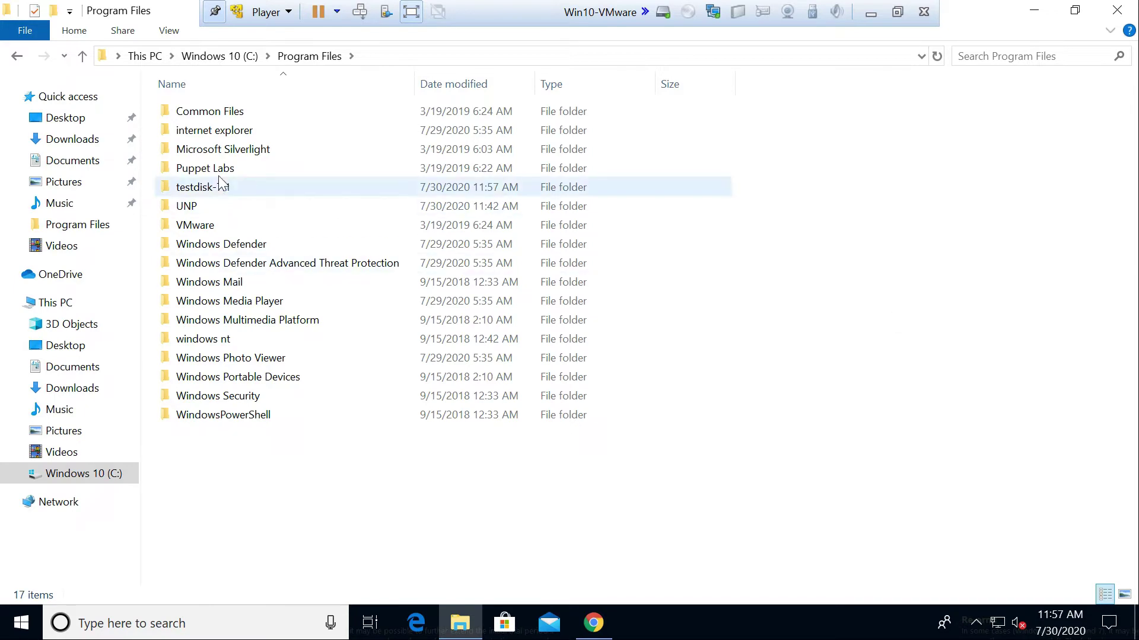
Step: Open the copied testdisk-7.1 folder and locate the photorec_win.exe and qphotorec_win.exe applications
double_click(223, 186)
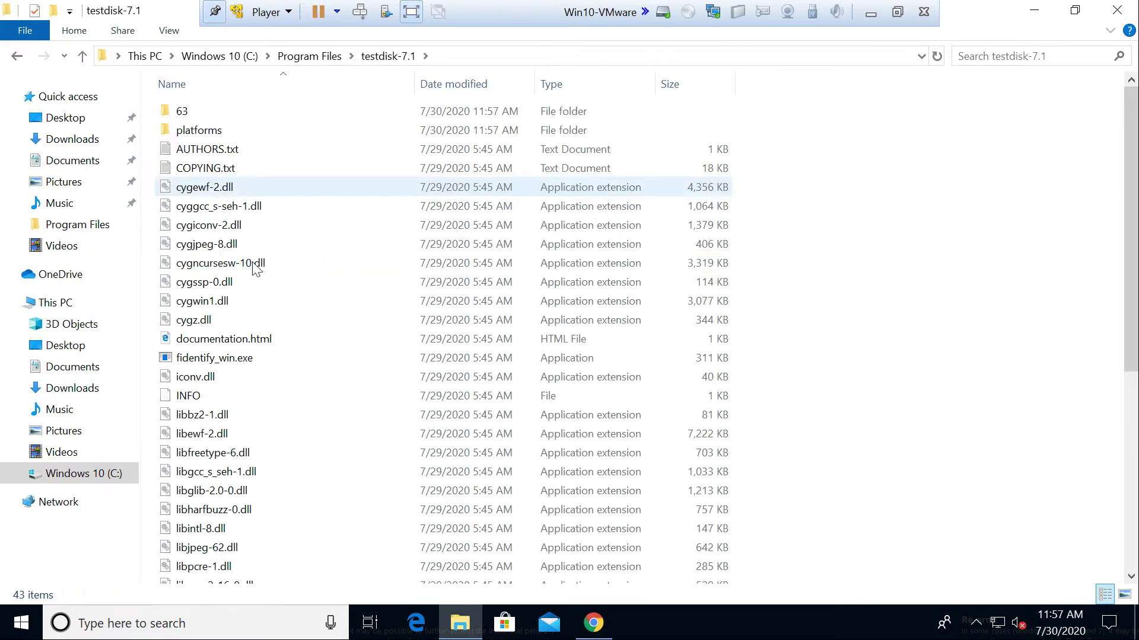
scroll(270, 409, down, 6)
click(267, 367)
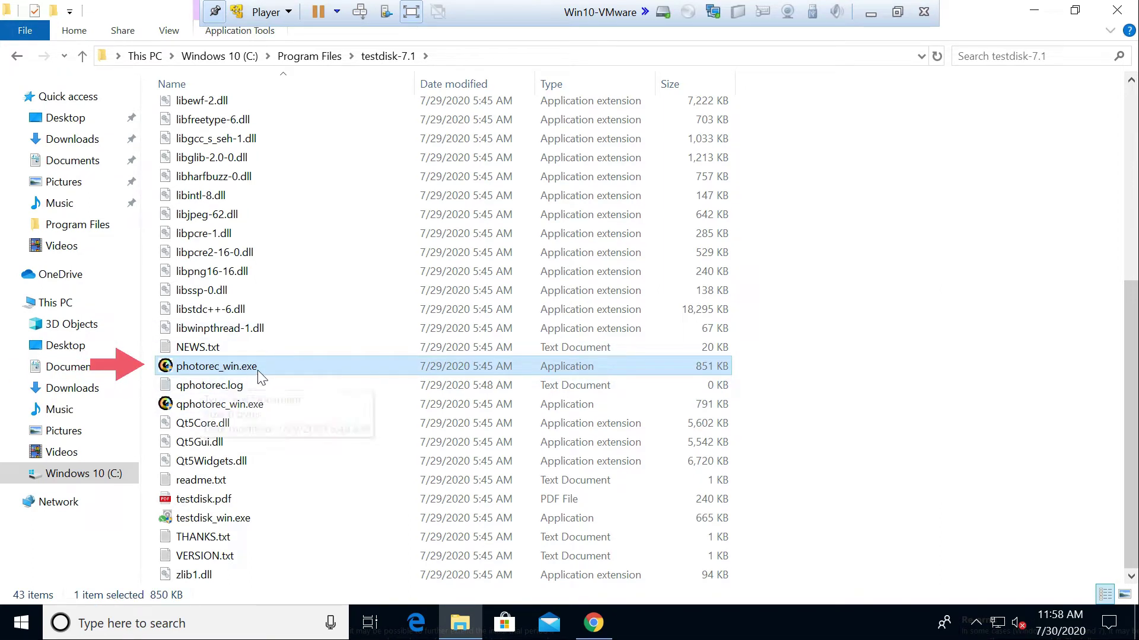
click(231, 410)
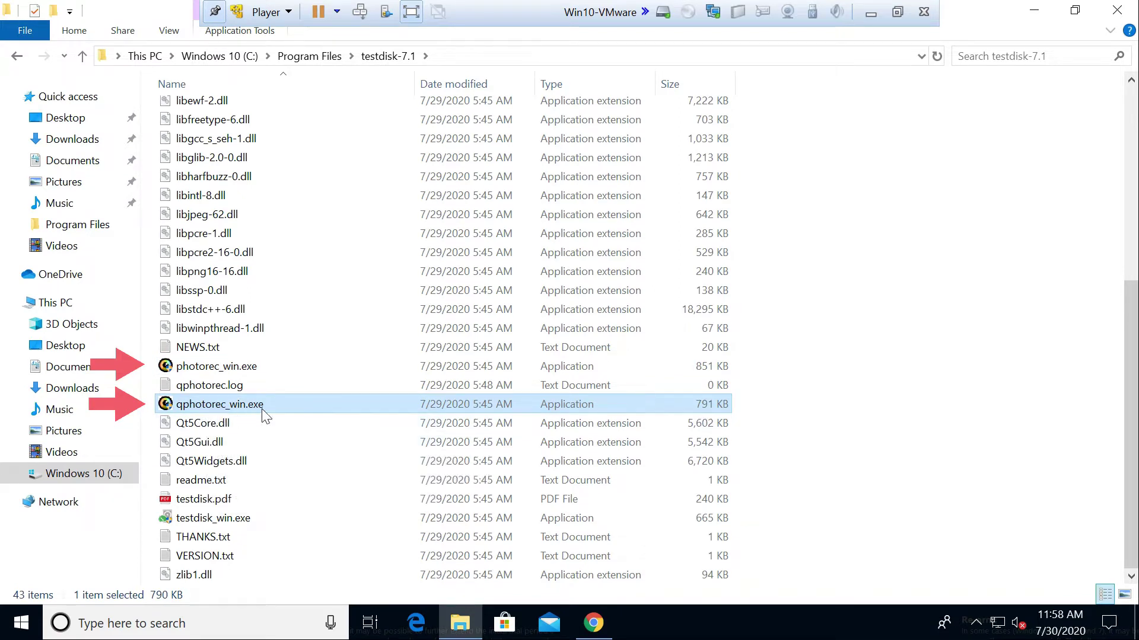
click(219, 367)
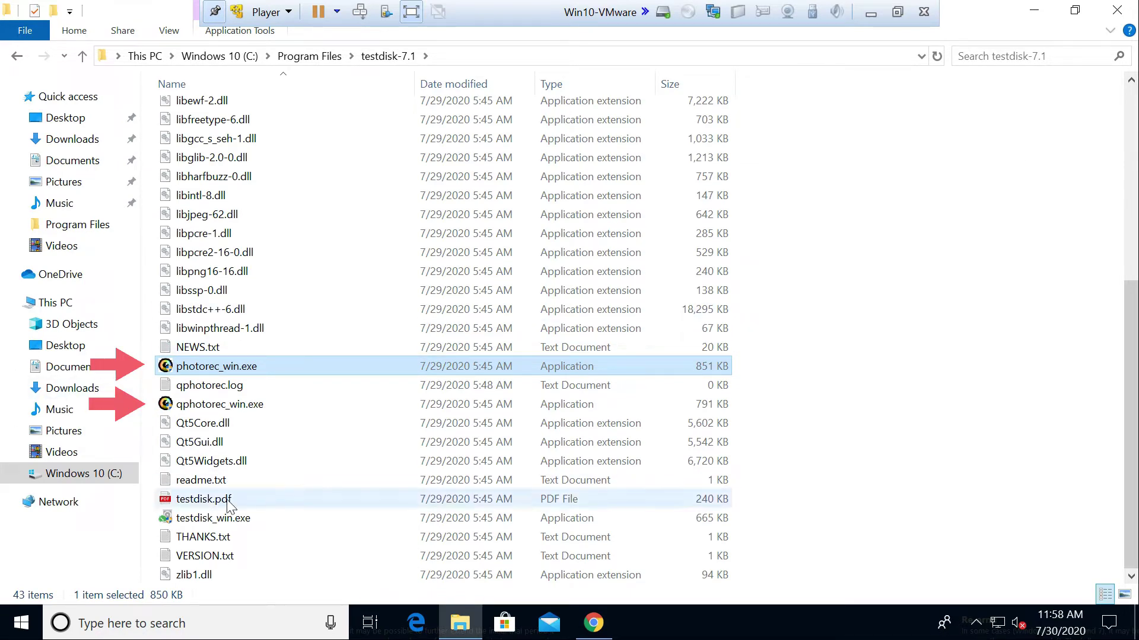
click(16, 627)
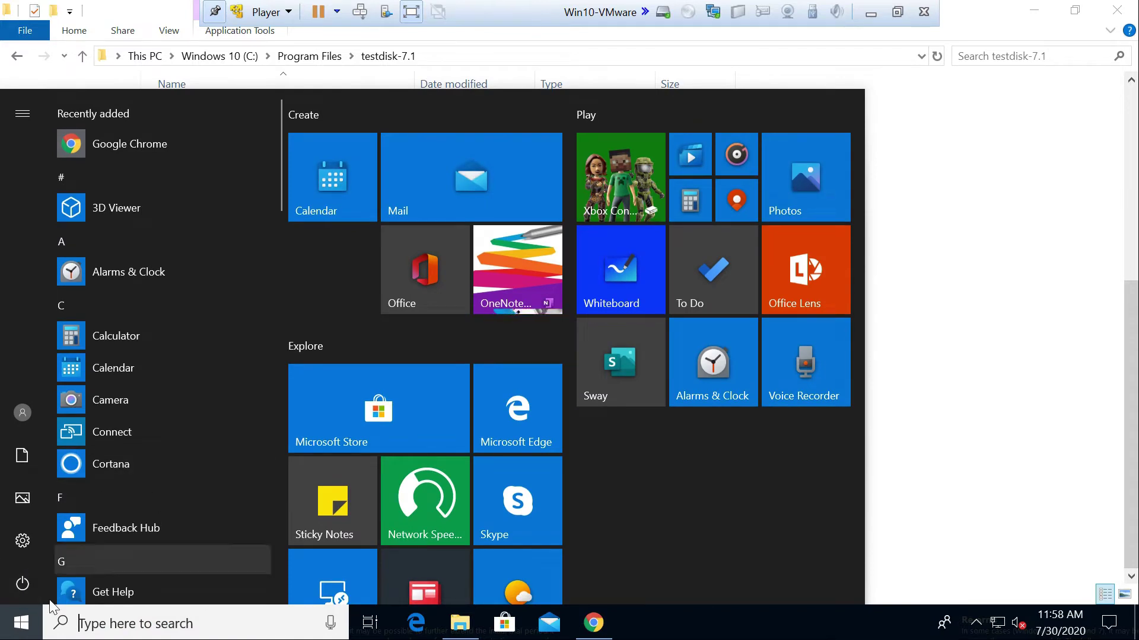
right_click(9, 633)
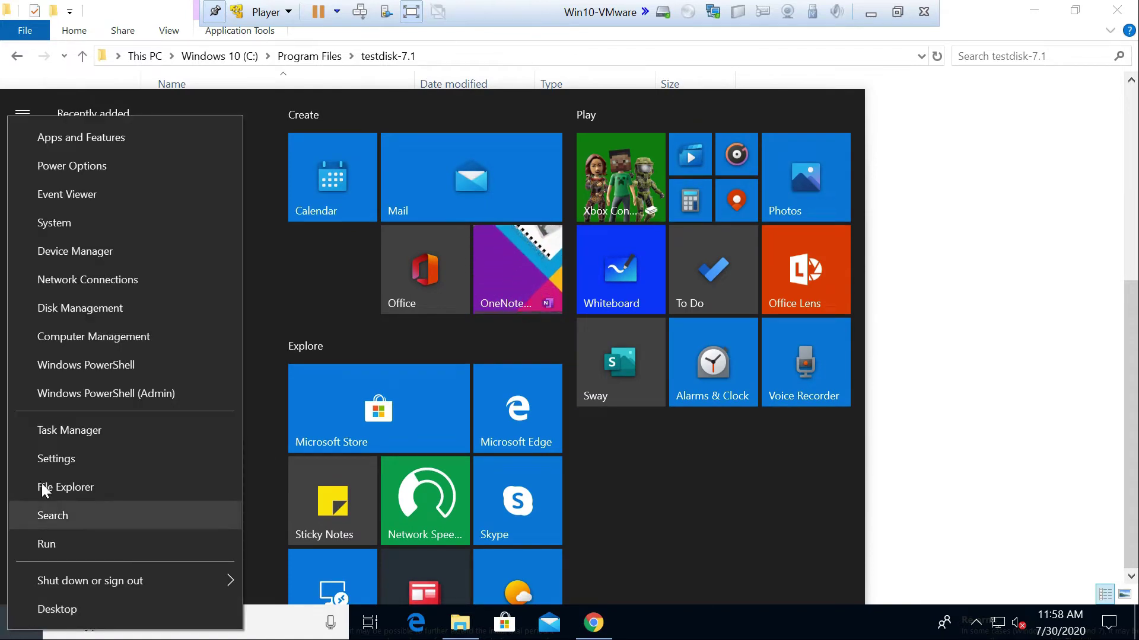
click(9, 635)
Step: Open the Environment Variables window through the computer's system information and advanced system settings
right_click(20, 631)
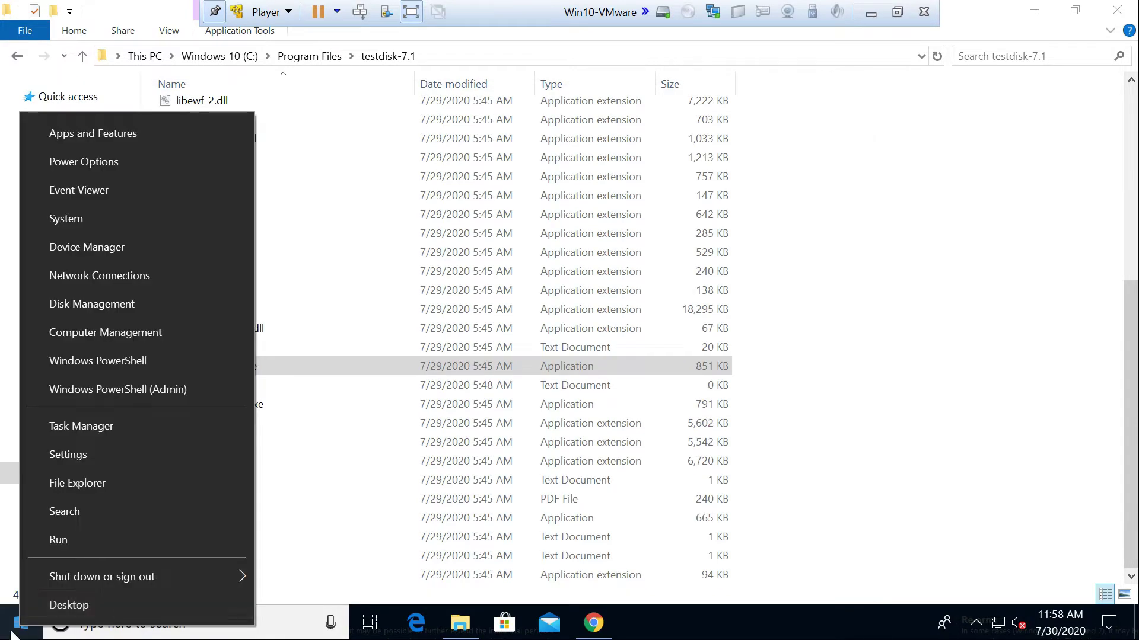
click(77, 217)
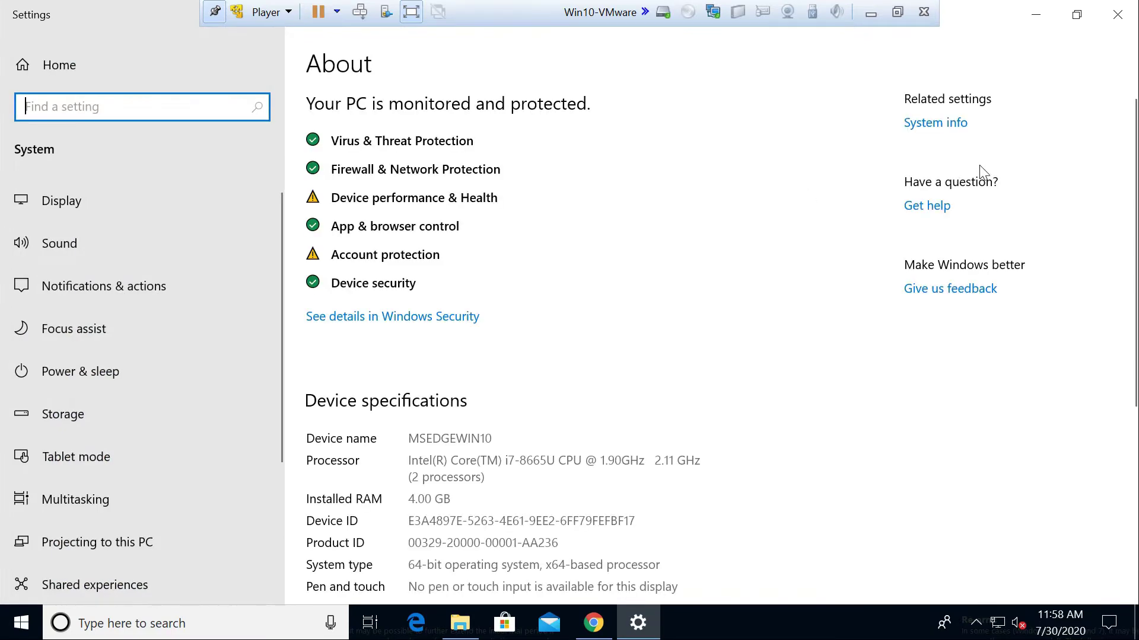
click(933, 125)
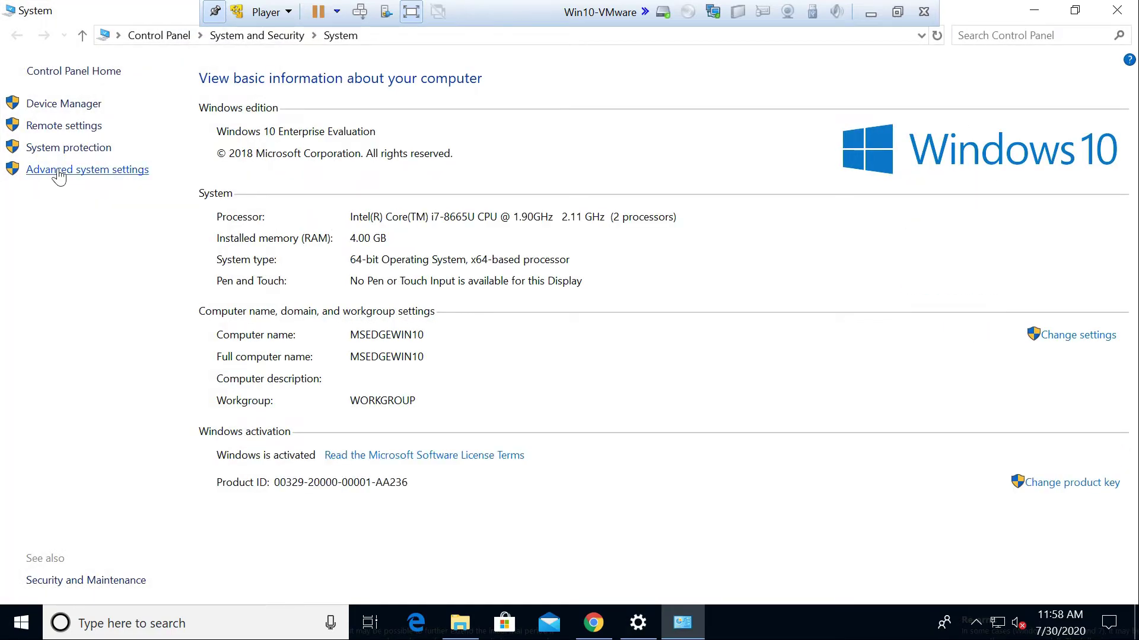
click(84, 176)
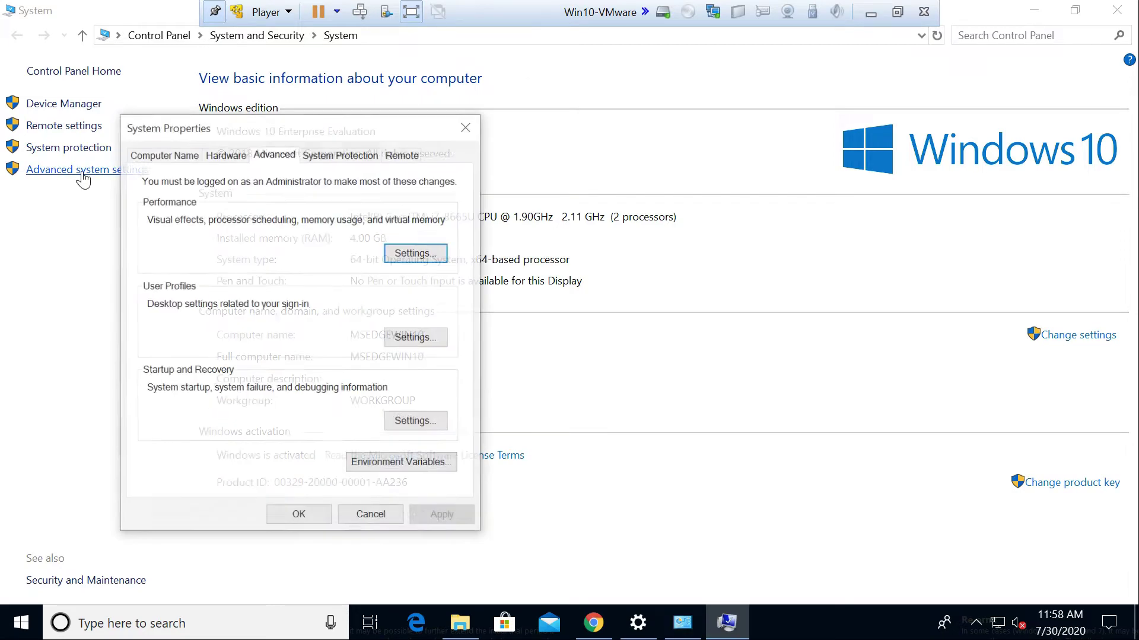
click(415, 465)
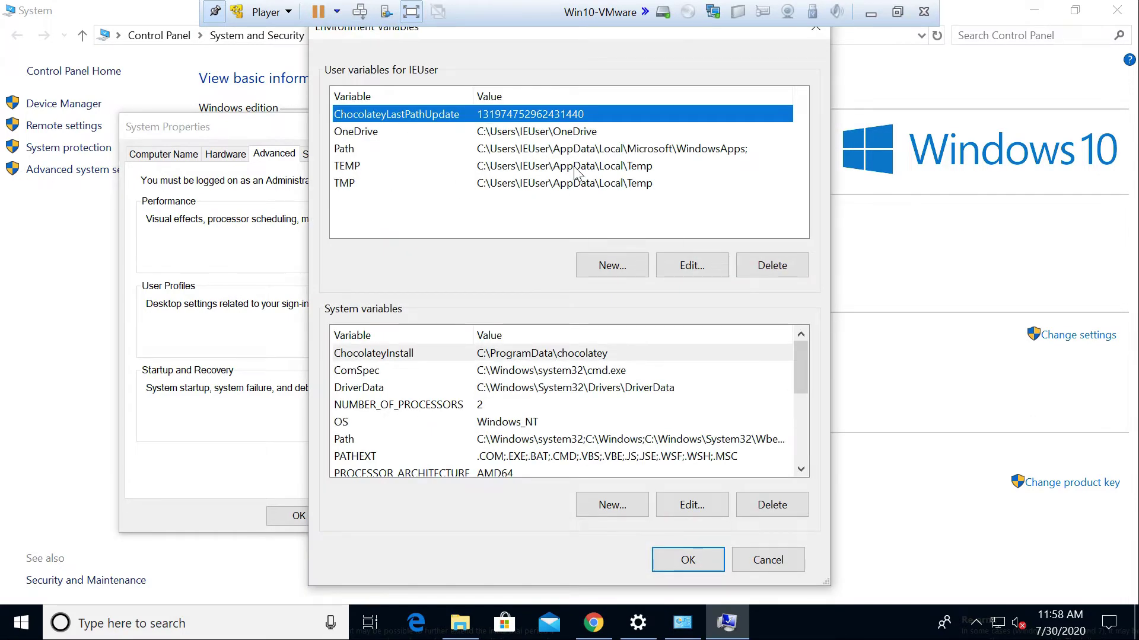
Step: Open the Path entry in the user variables list for editing
click(522, 135)
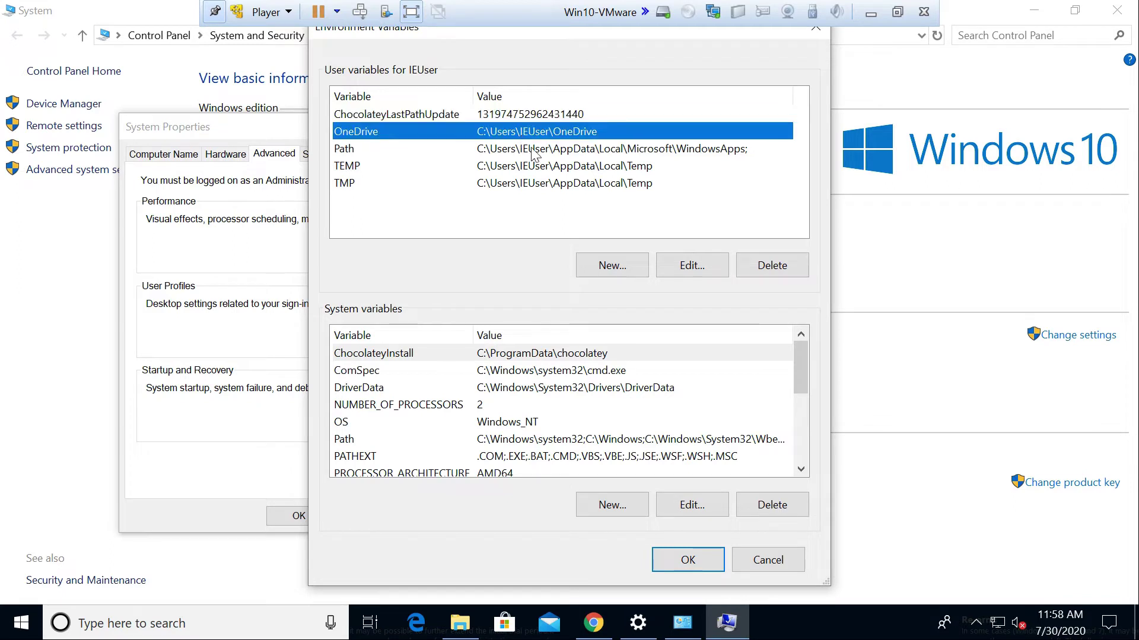
click(538, 151)
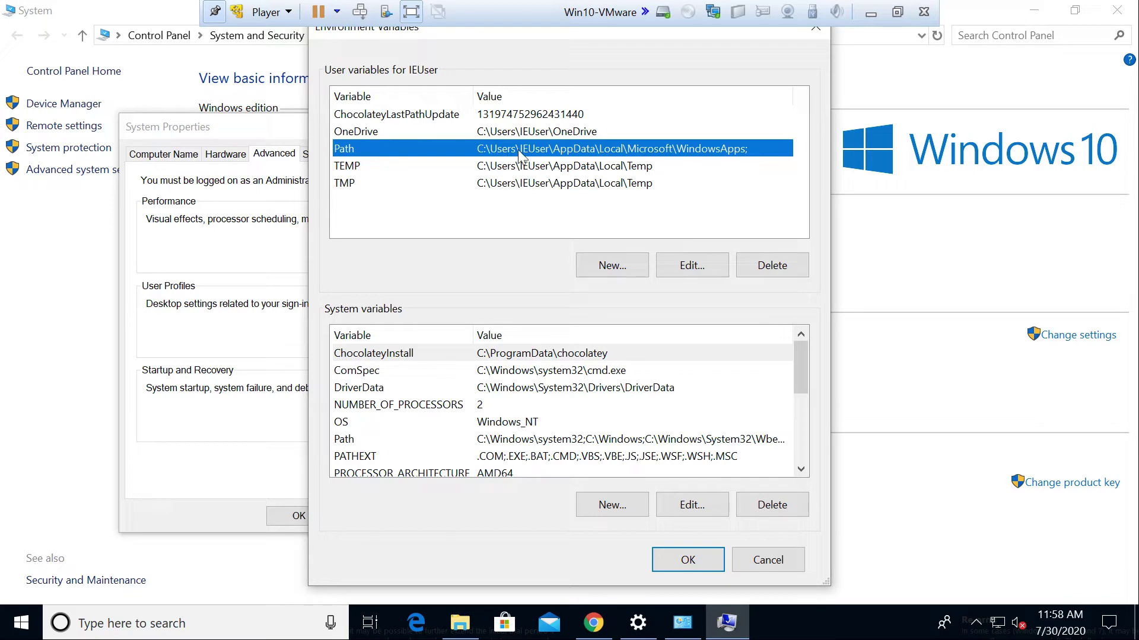
click(676, 268)
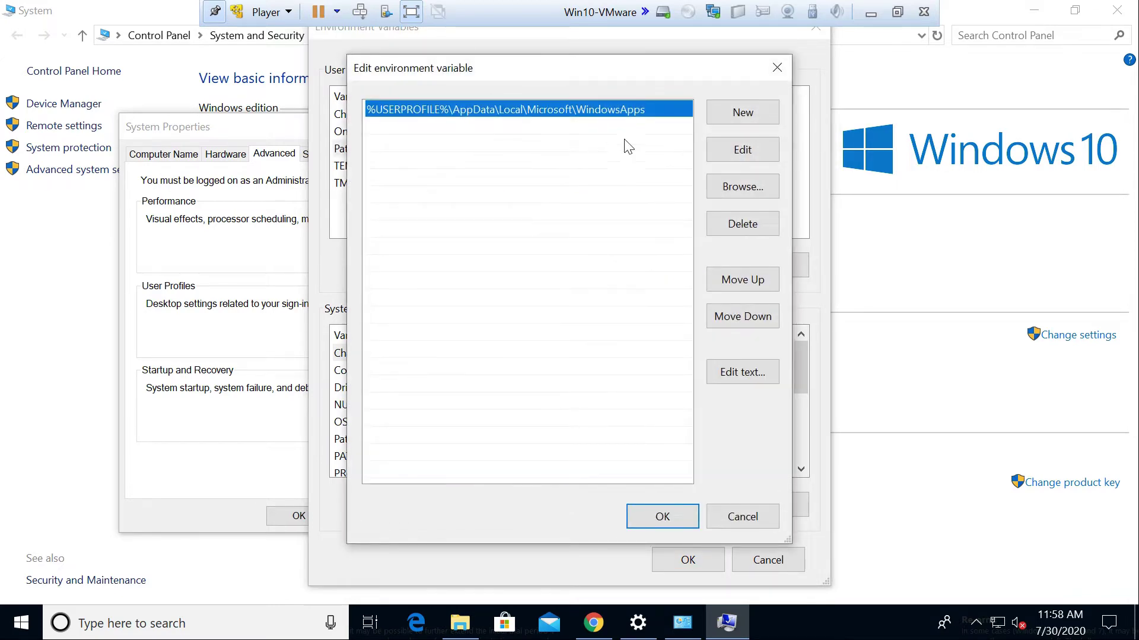
Step: Switch to File Explorer and copy the folder path C:\Program Files\testdisk-7.1
click(460, 622)
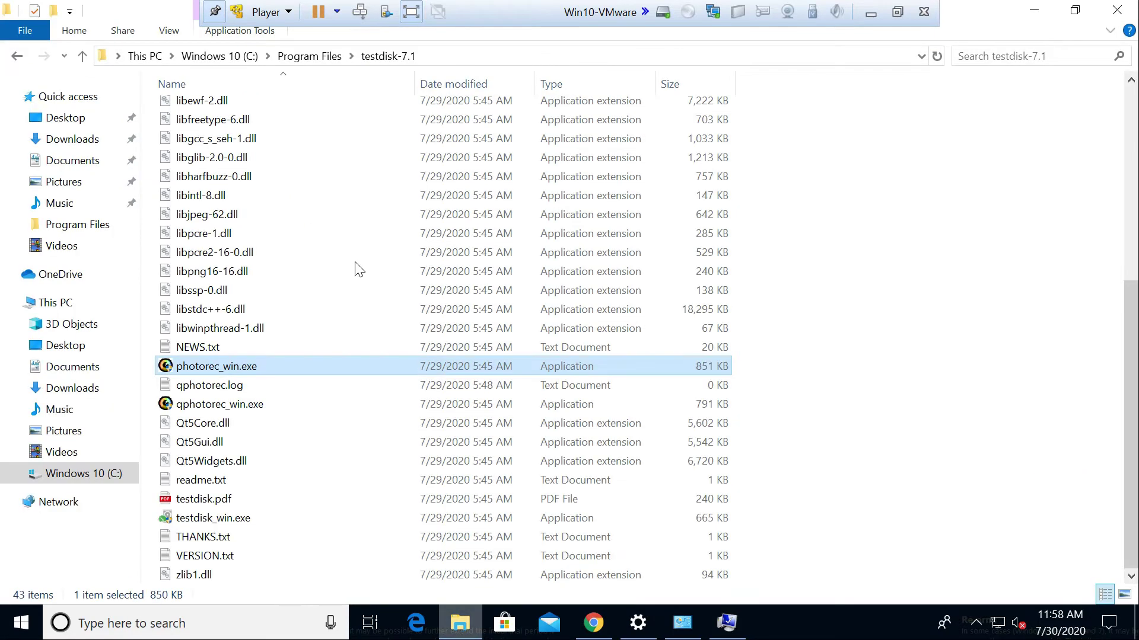
click(469, 55)
key(ctrl+c)
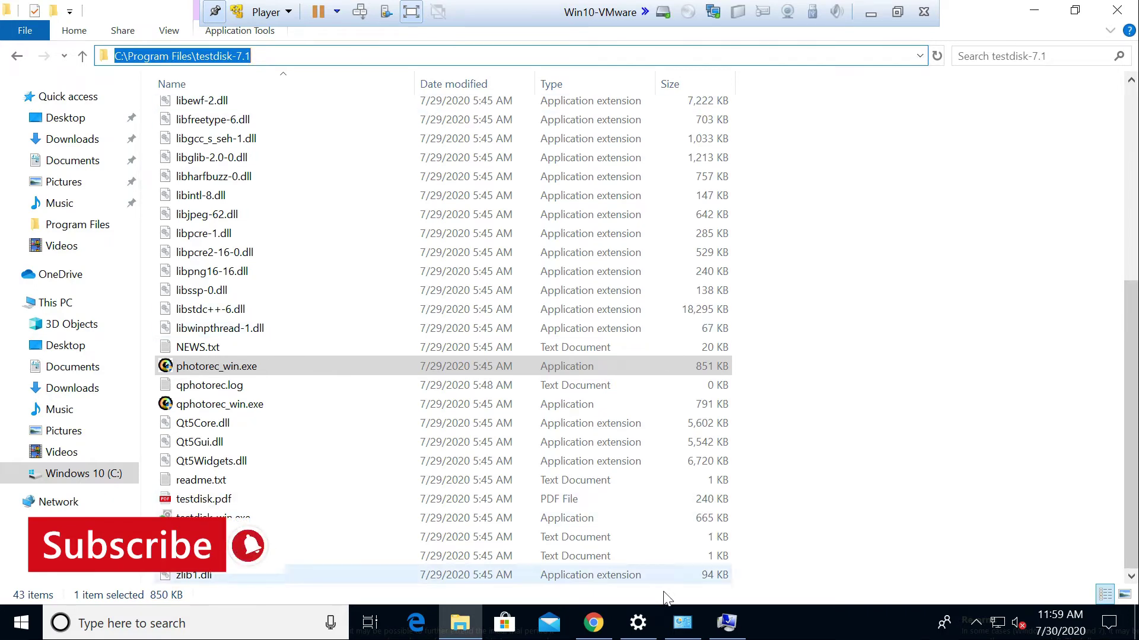
Step: Return to the user Path variable being edited and add C:\Program Files\testdisk-7.1 as a new entry
click(638, 622)
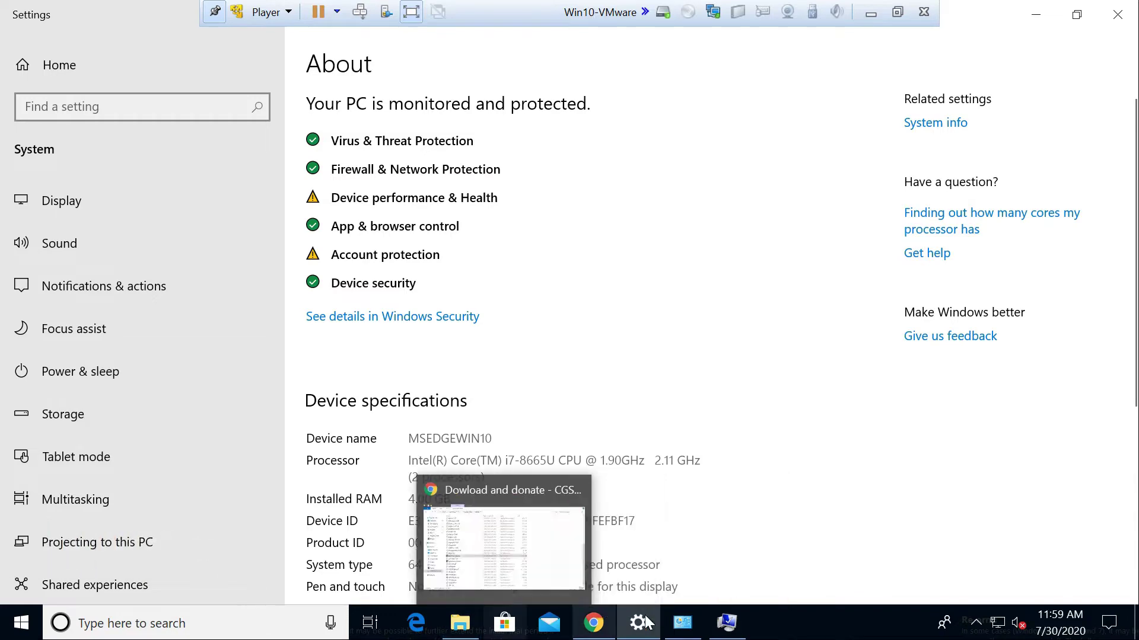
click(682, 622)
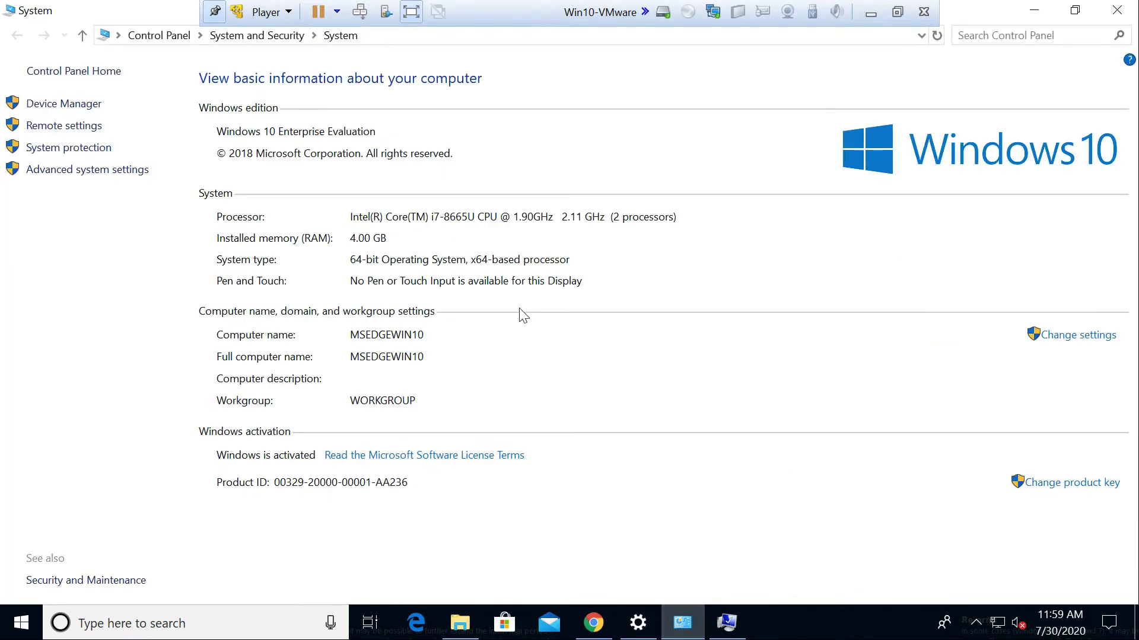
click(727, 623)
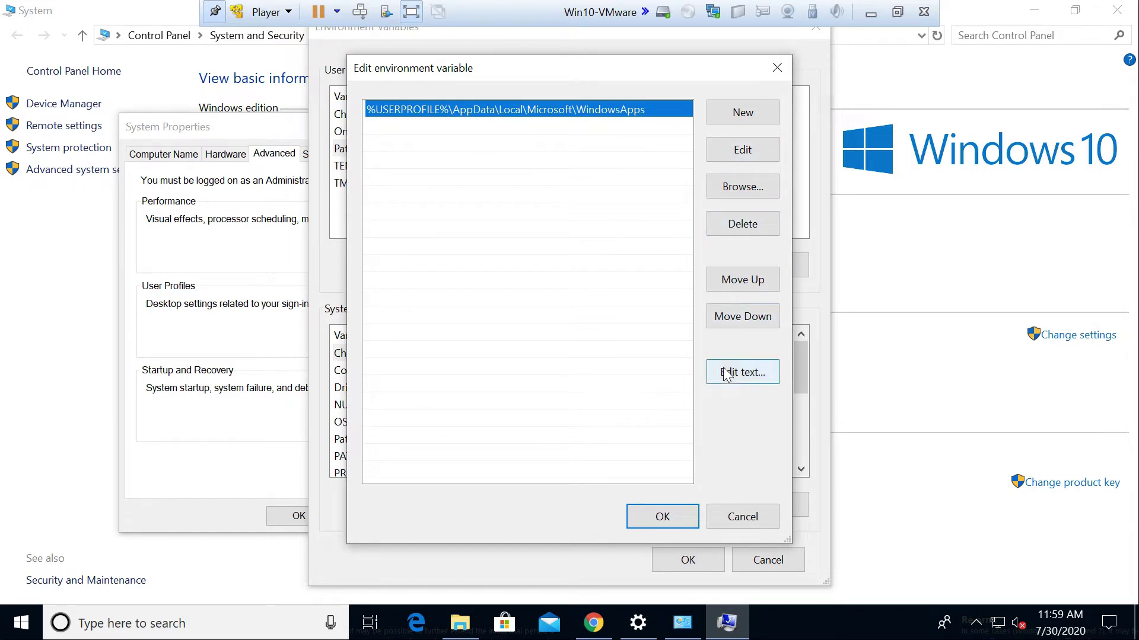
click(743, 113)
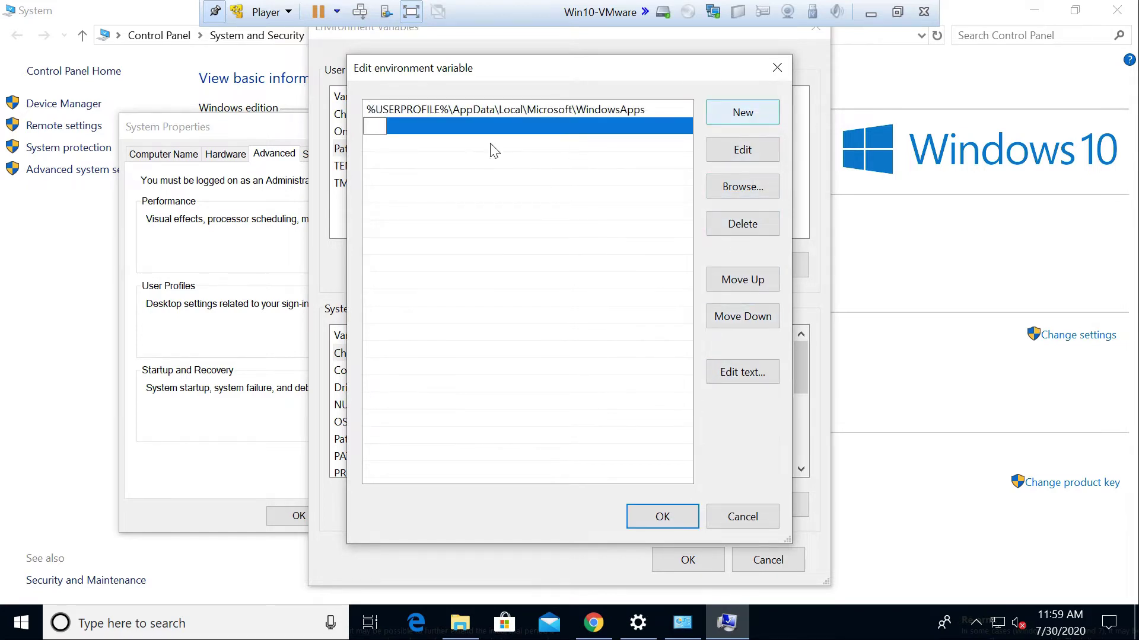
key(ctrl+v)
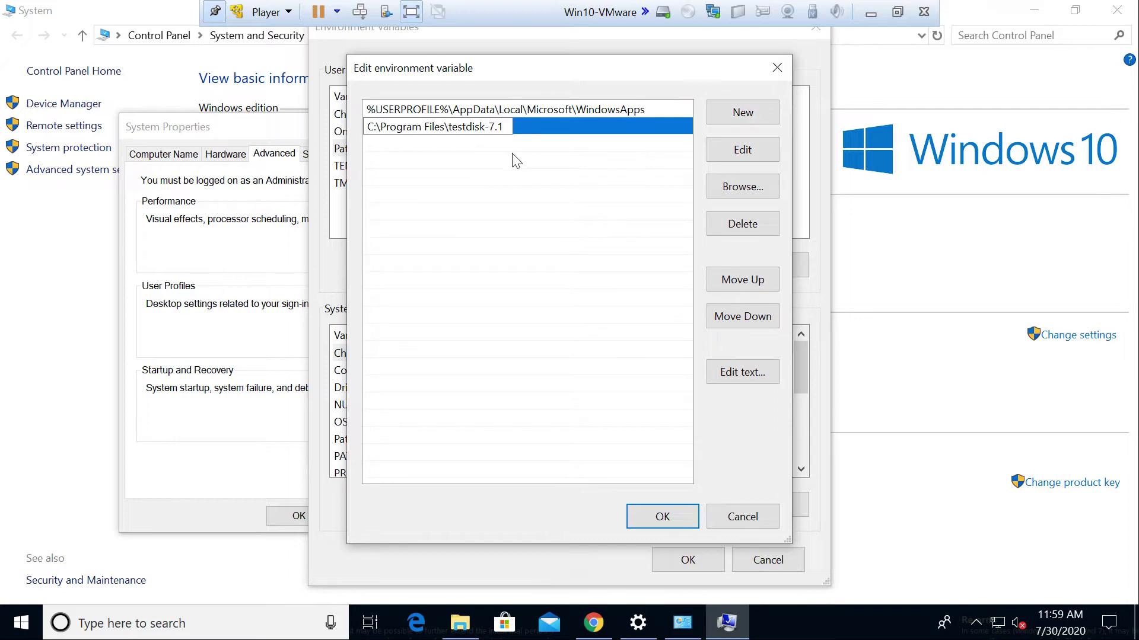
click(654, 521)
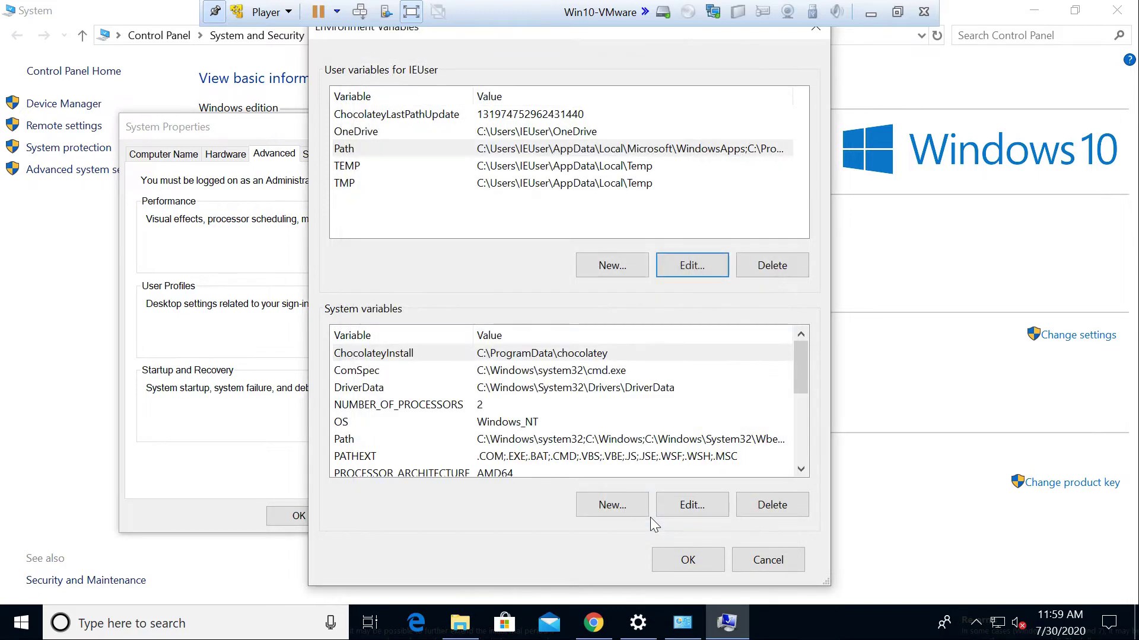
Step: Save the environment variable changes and close the System Properties, System and Settings windows
click(688, 559)
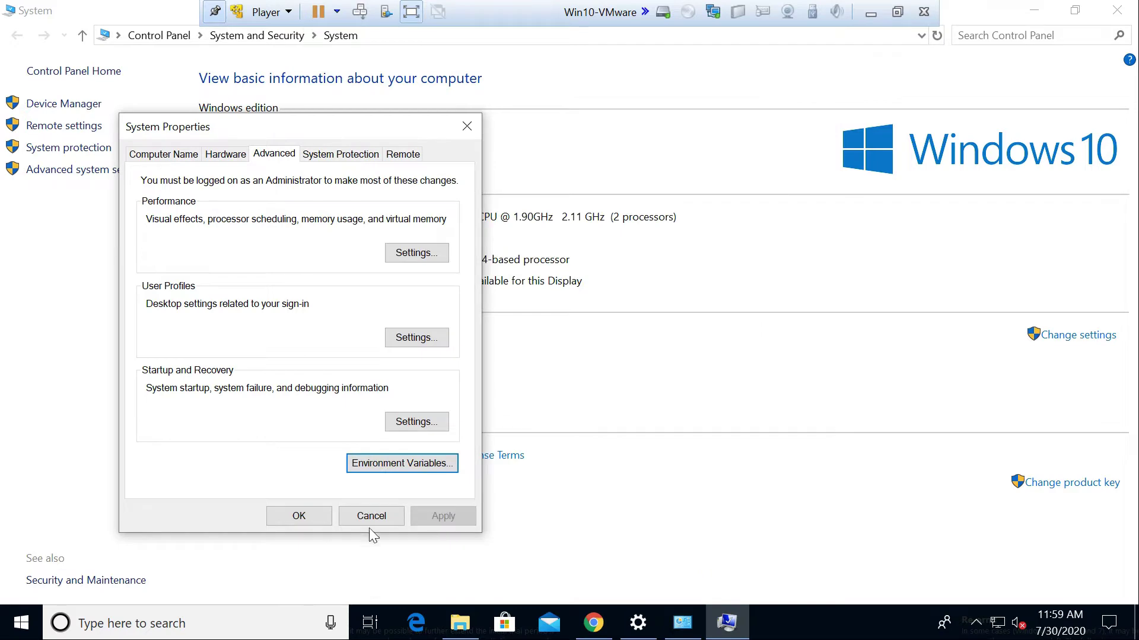
click(300, 516)
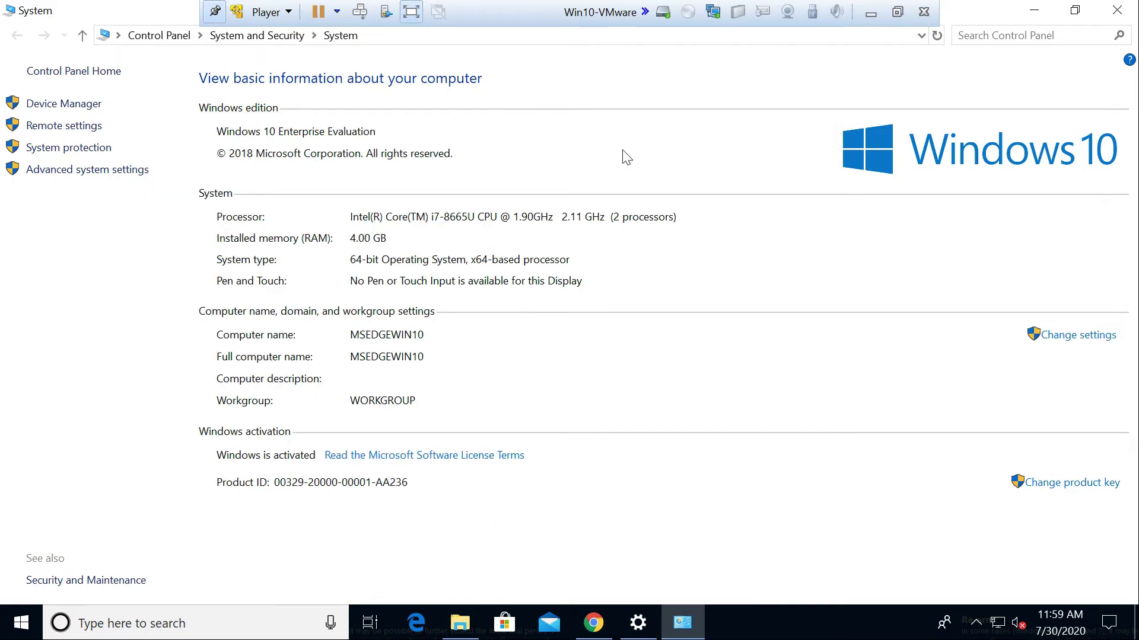
click(1116, 10)
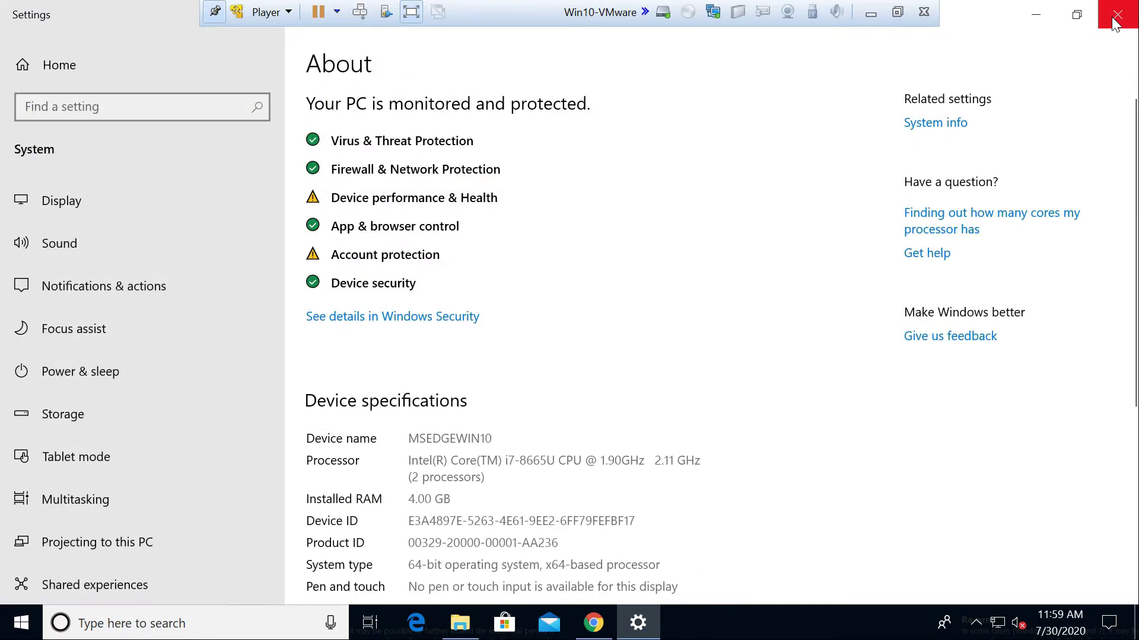
click(1104, 16)
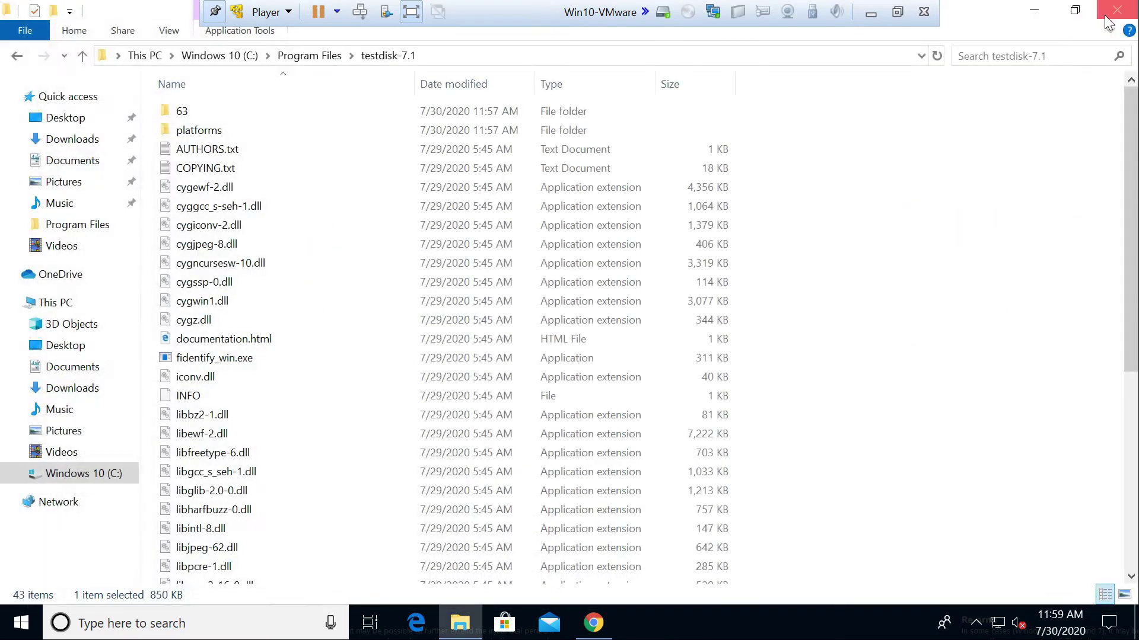
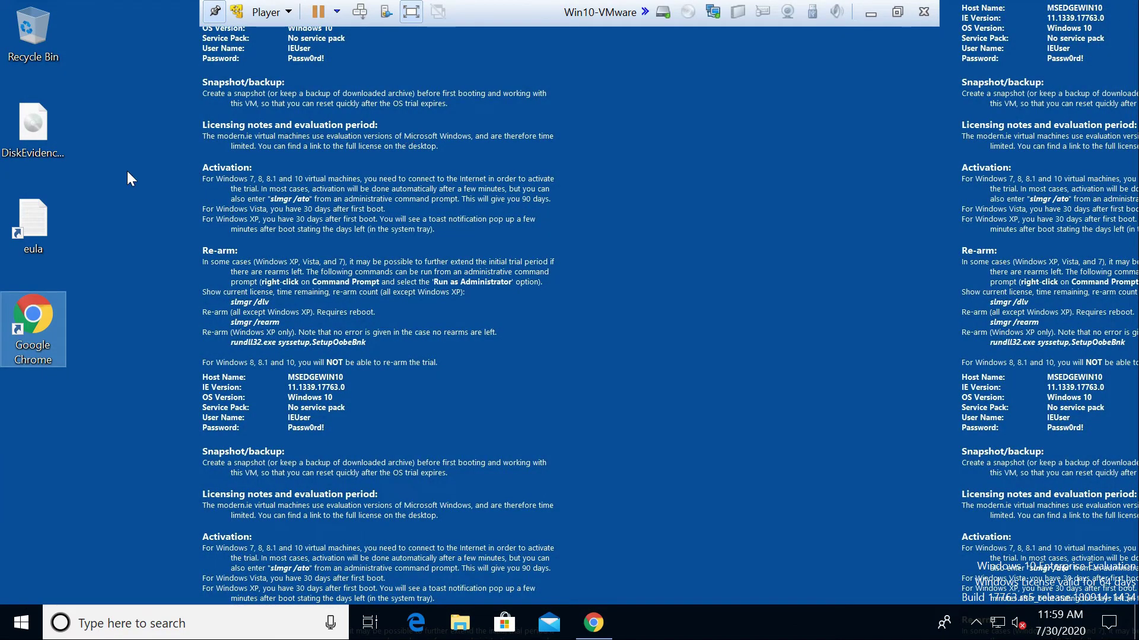
Step: Create a desktop folder named Recovered Images and place it below the Google Chrome shortcut
click(37, 130)
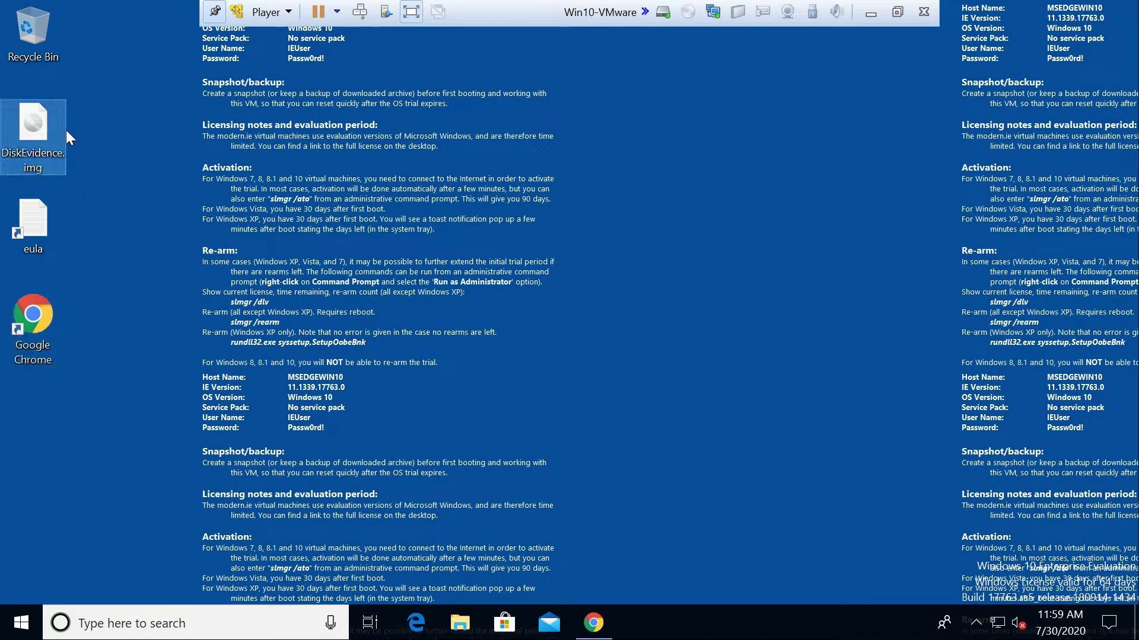
right_click(146, 141)
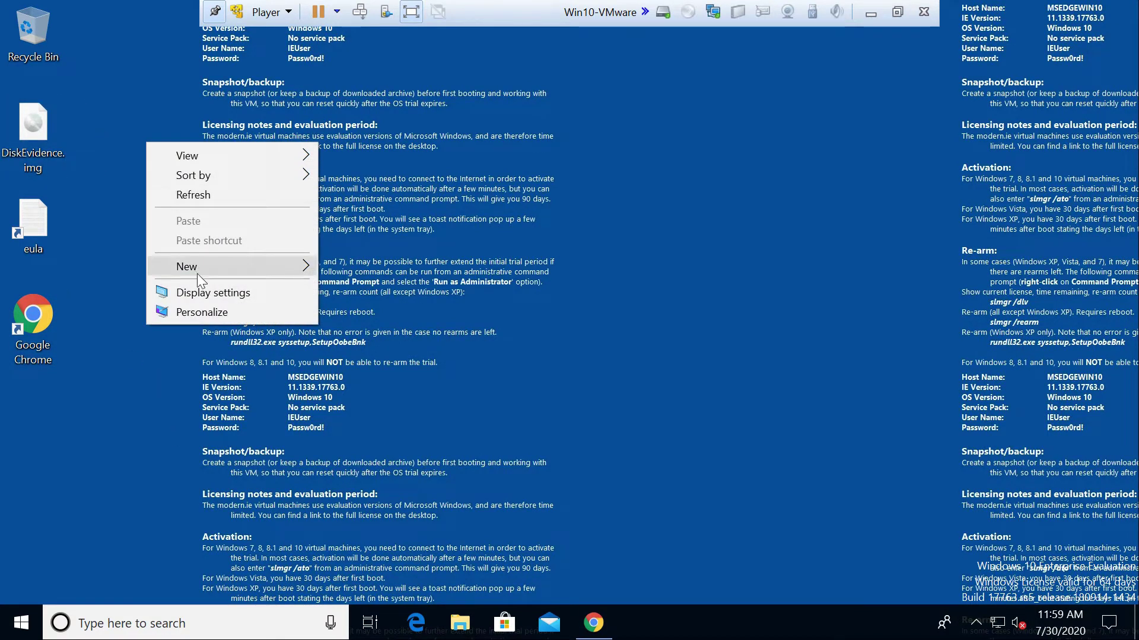
click(283, 266)
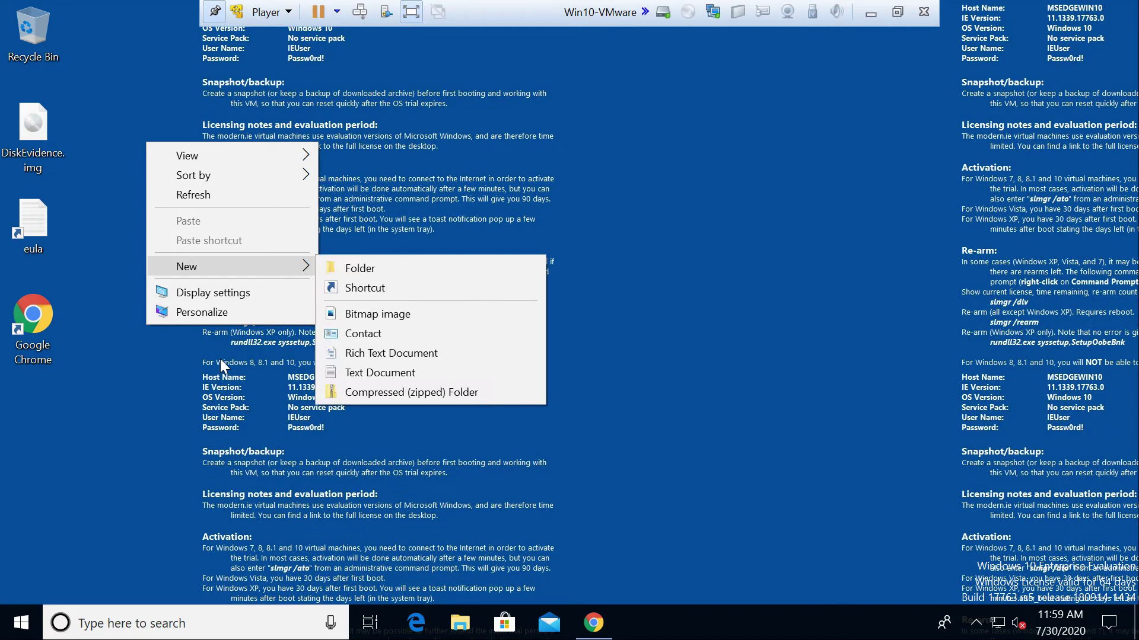
click(249, 261)
click(369, 267)
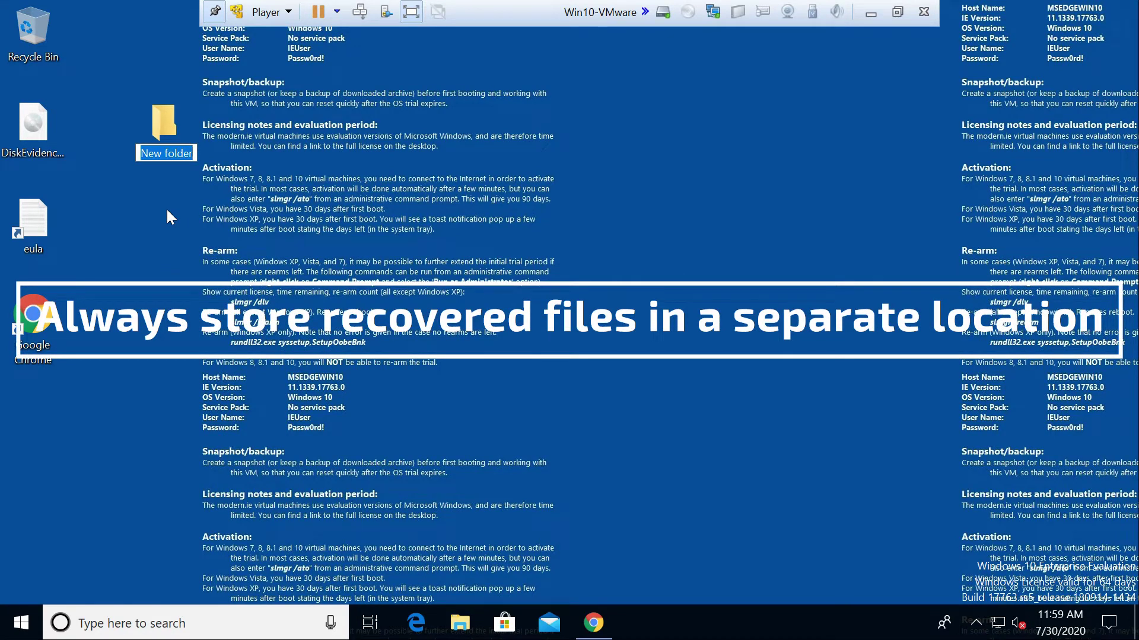
text(Recovered Images)
key(Return)
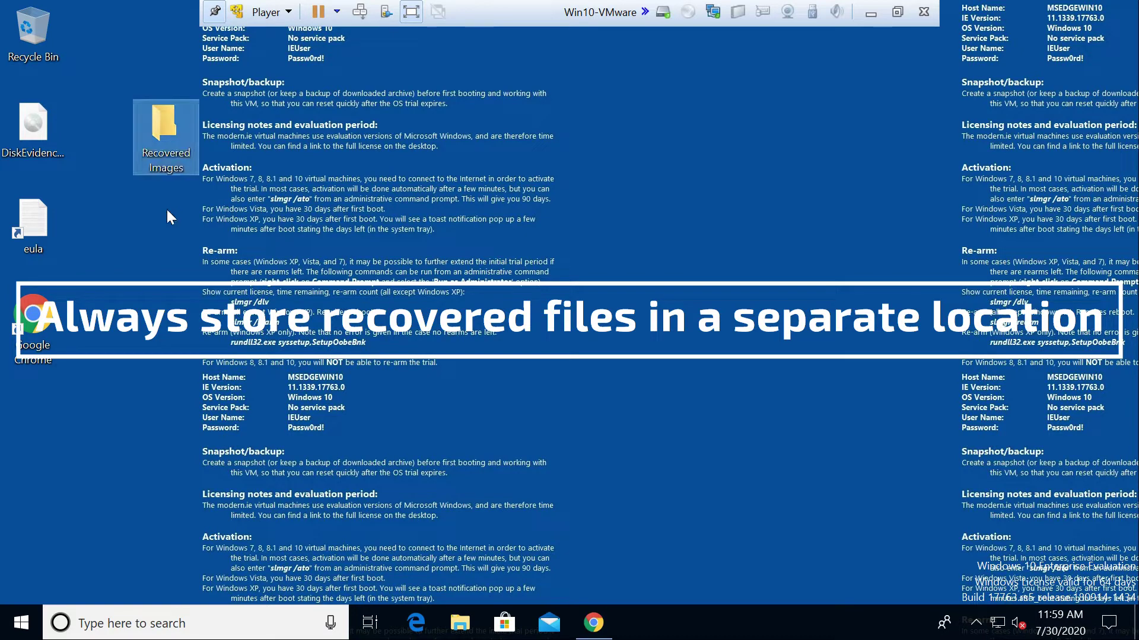
drag(164, 148, 42, 404)
right_click(152, 193)
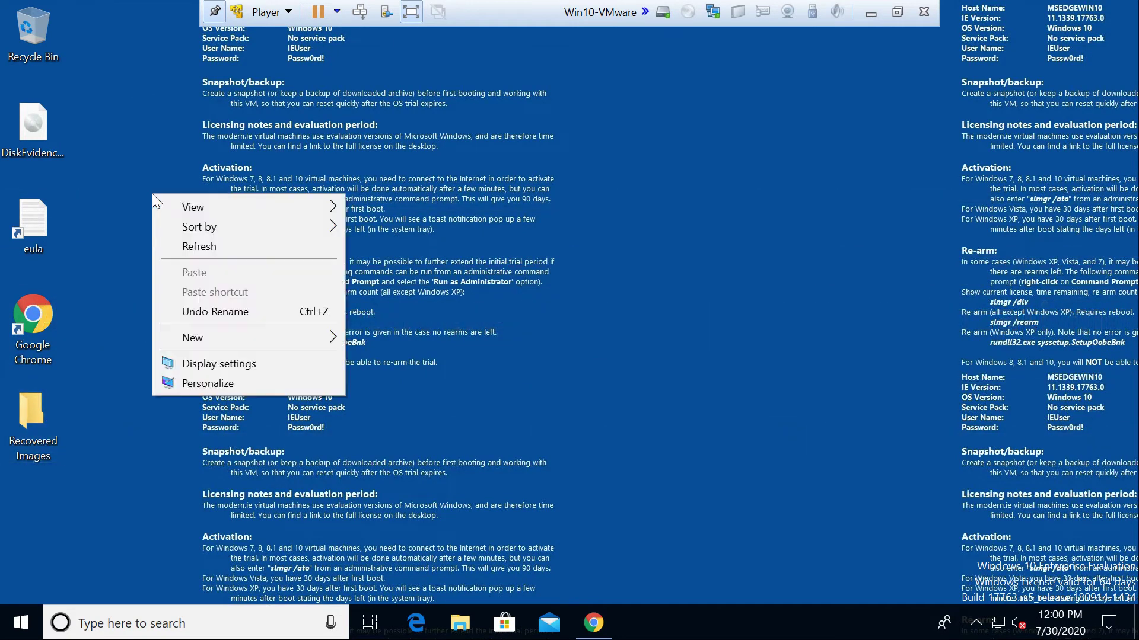
click(134, 417)
Step: Open a Command Prompt window and move it clear of the desktop icons
click(21, 622)
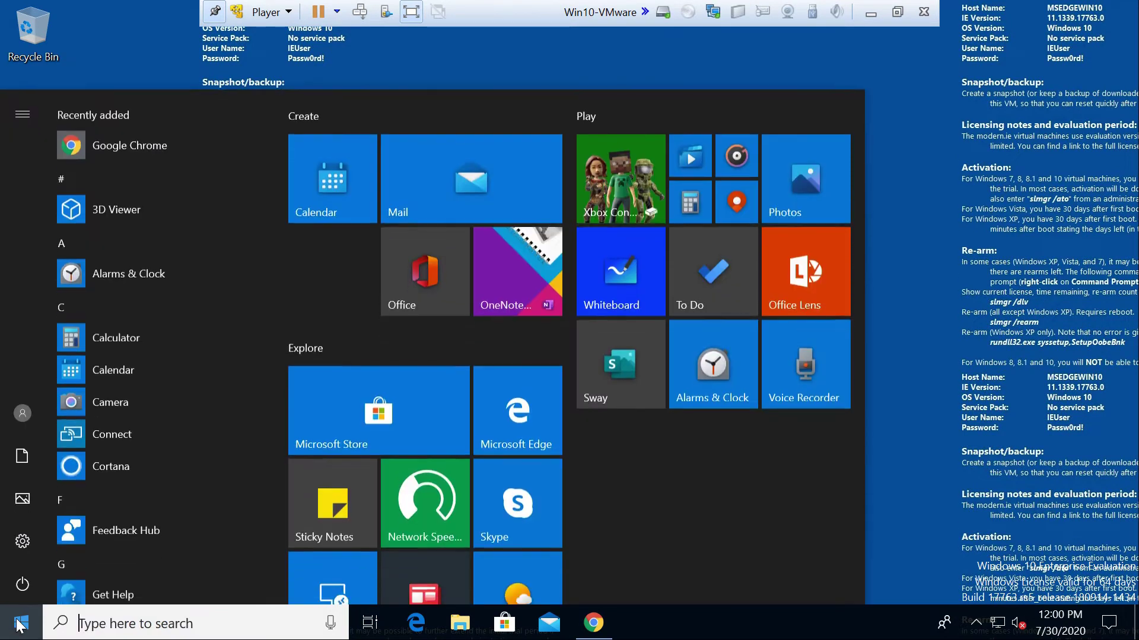
text(cmd)
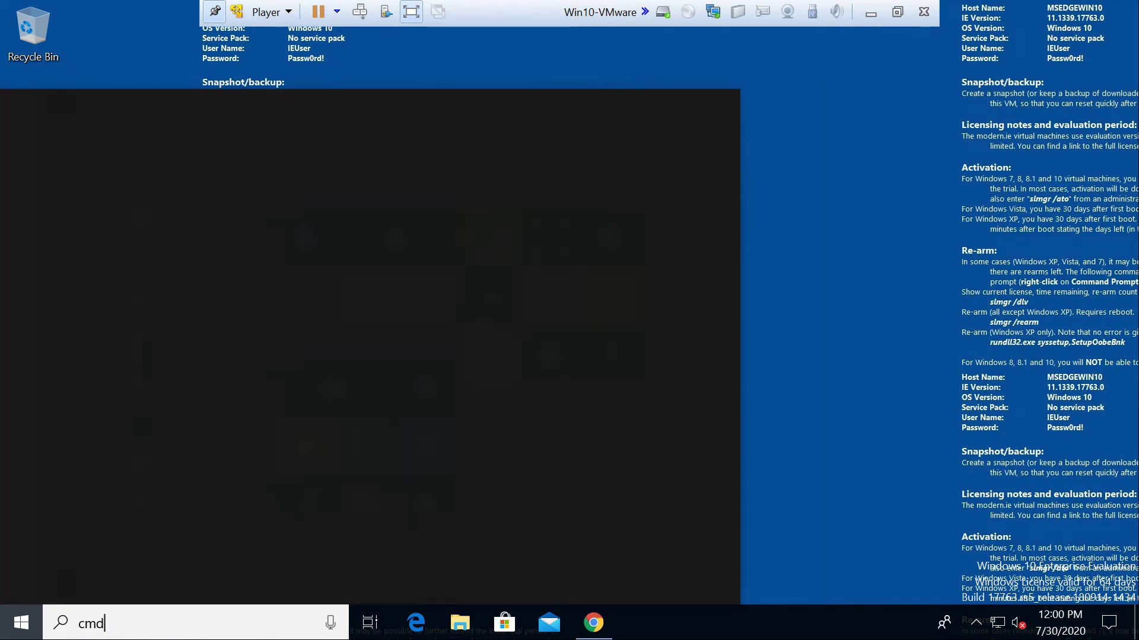
key(Return)
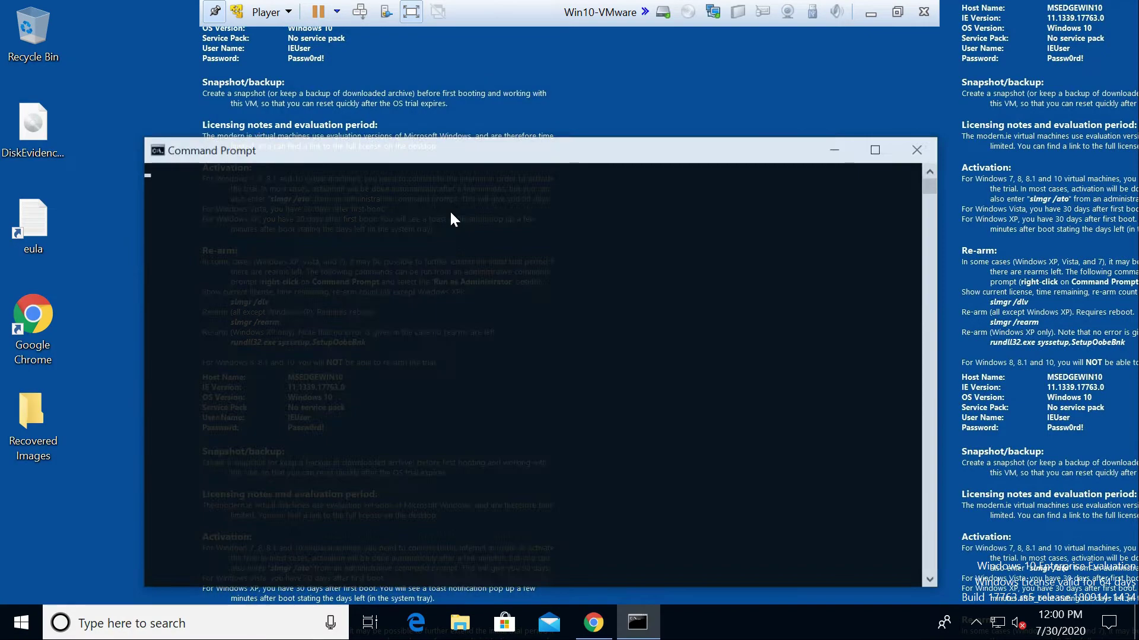
drag(616, 158, 692, 145)
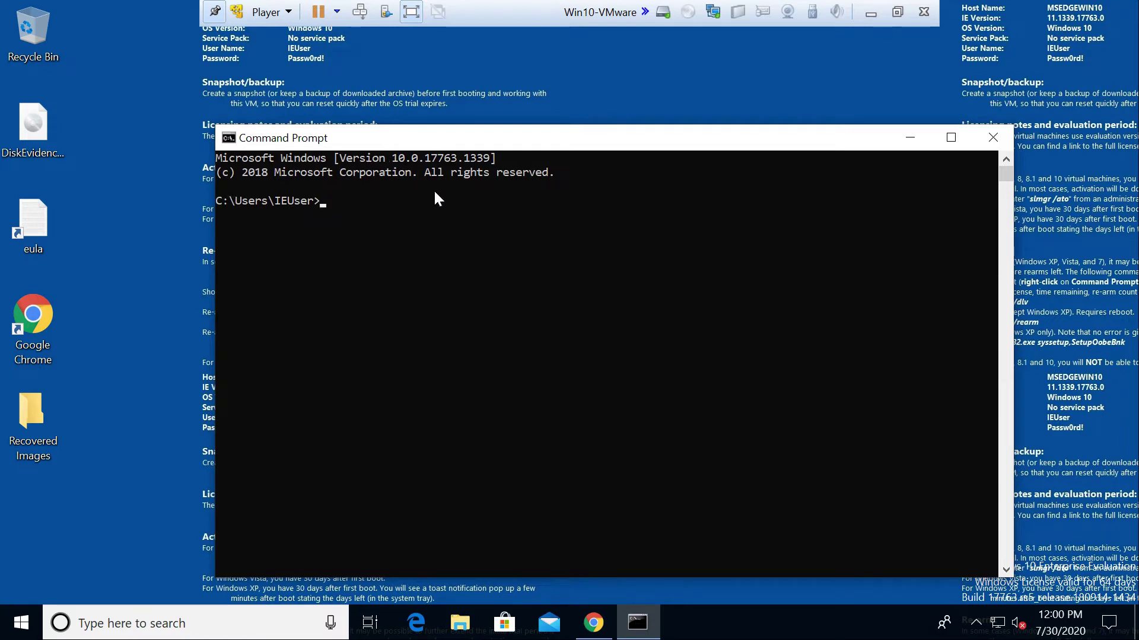
Step: Change to the Desktop directory and list its contents
text(cd Desktop)
key(Return)
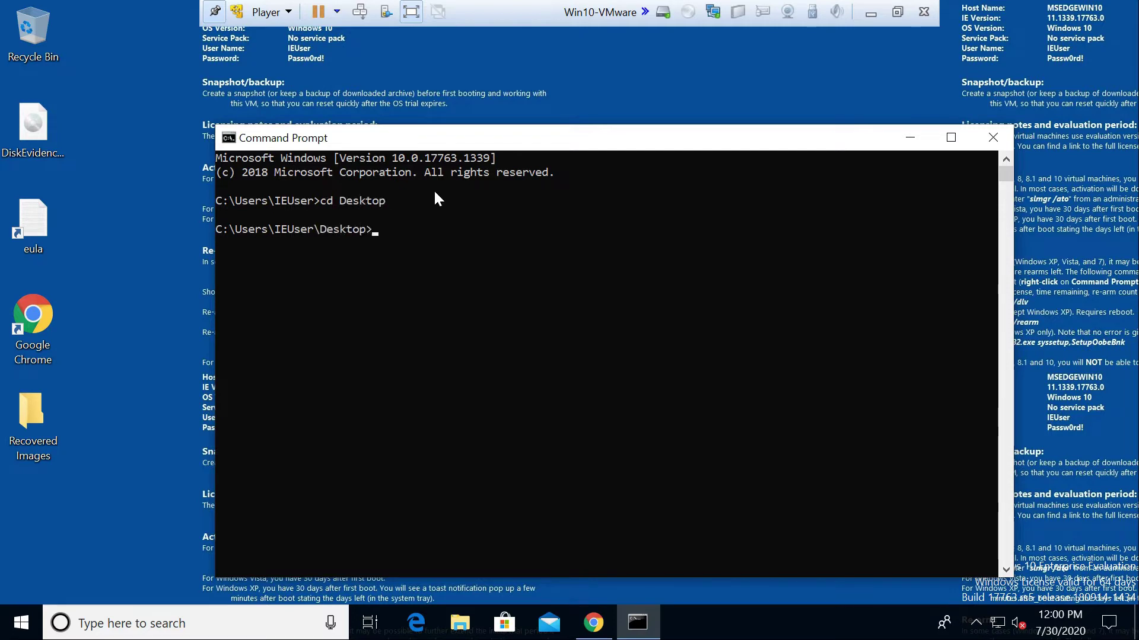
text(dir)
key(Return)
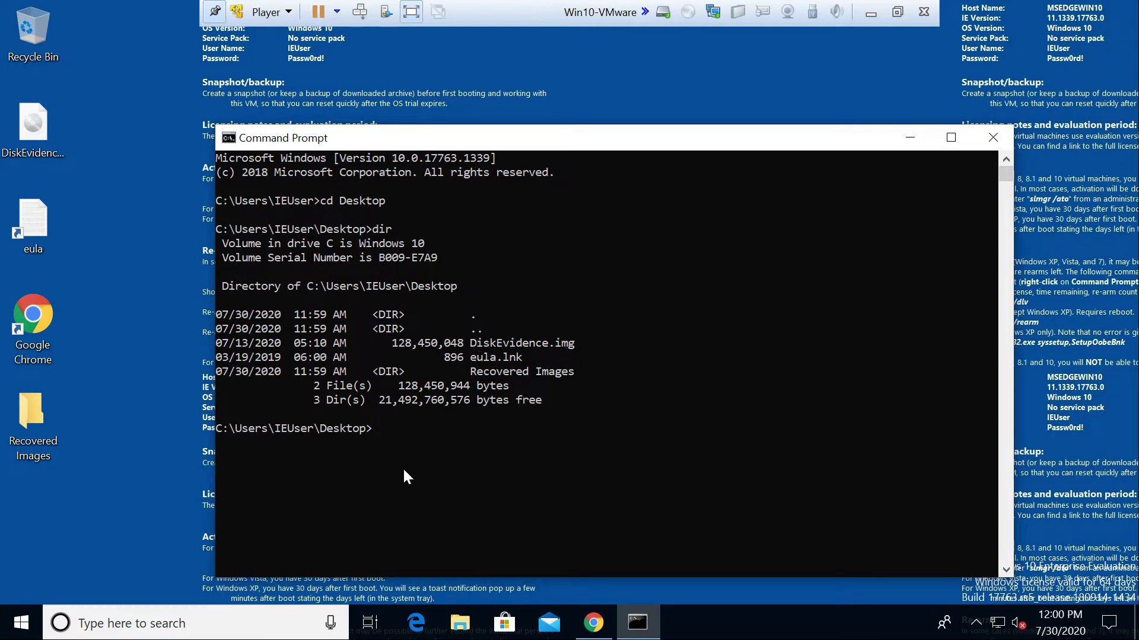
Step: Look up the PhotoRec executable's file name in C:\Program Files\testdisk-7.1 using File Explorer, then return to Command Prompt
click(461, 632)
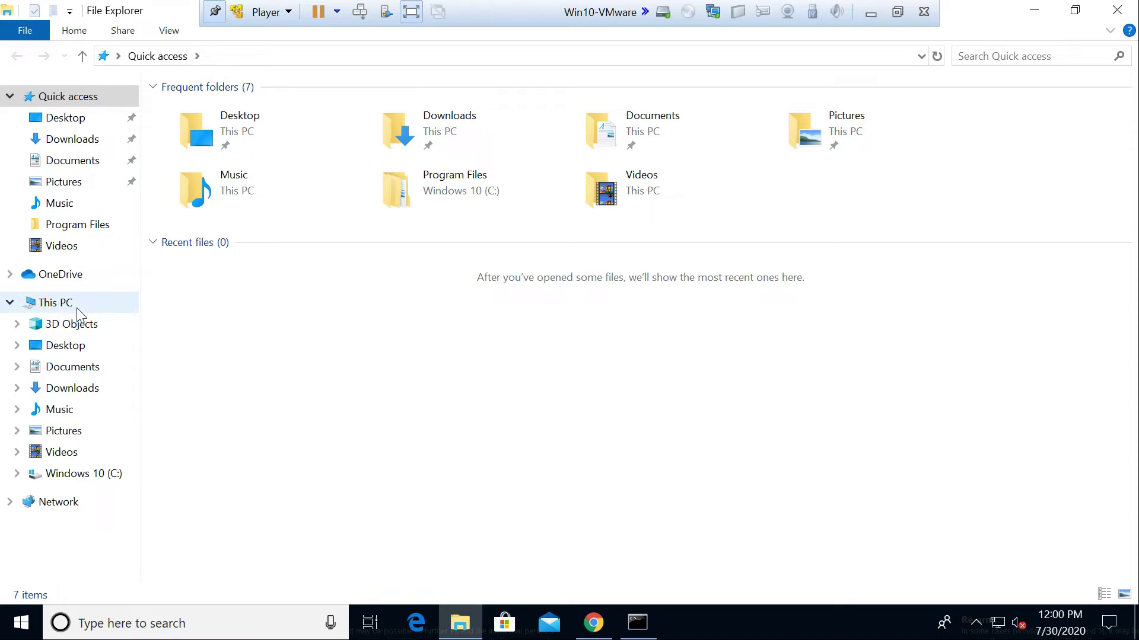
click(77, 308)
double_click(264, 249)
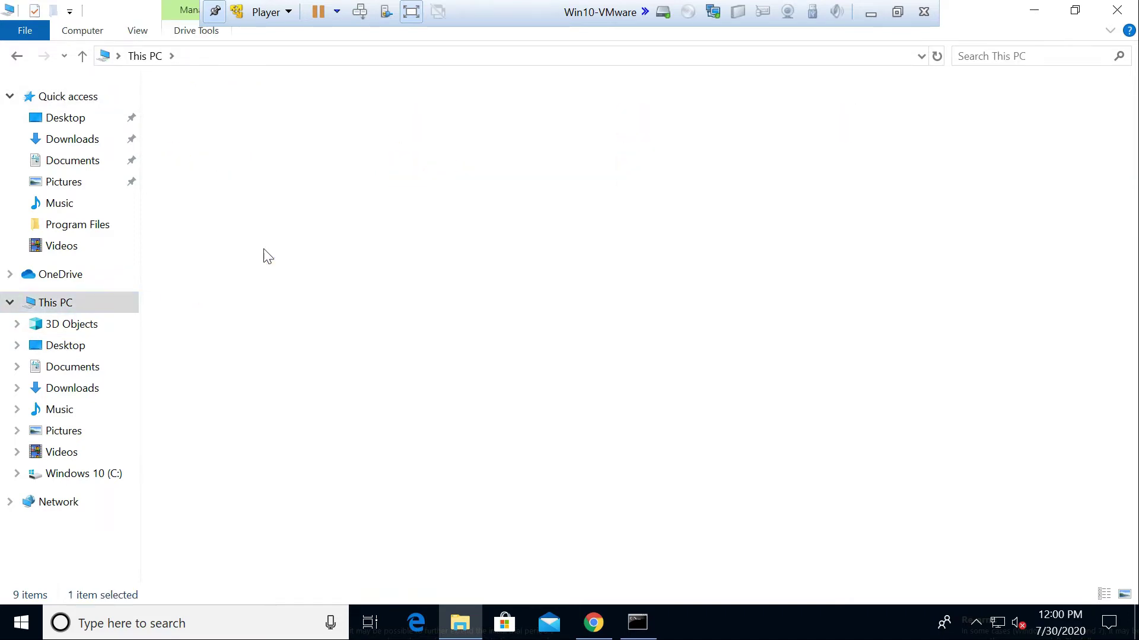
double_click(224, 154)
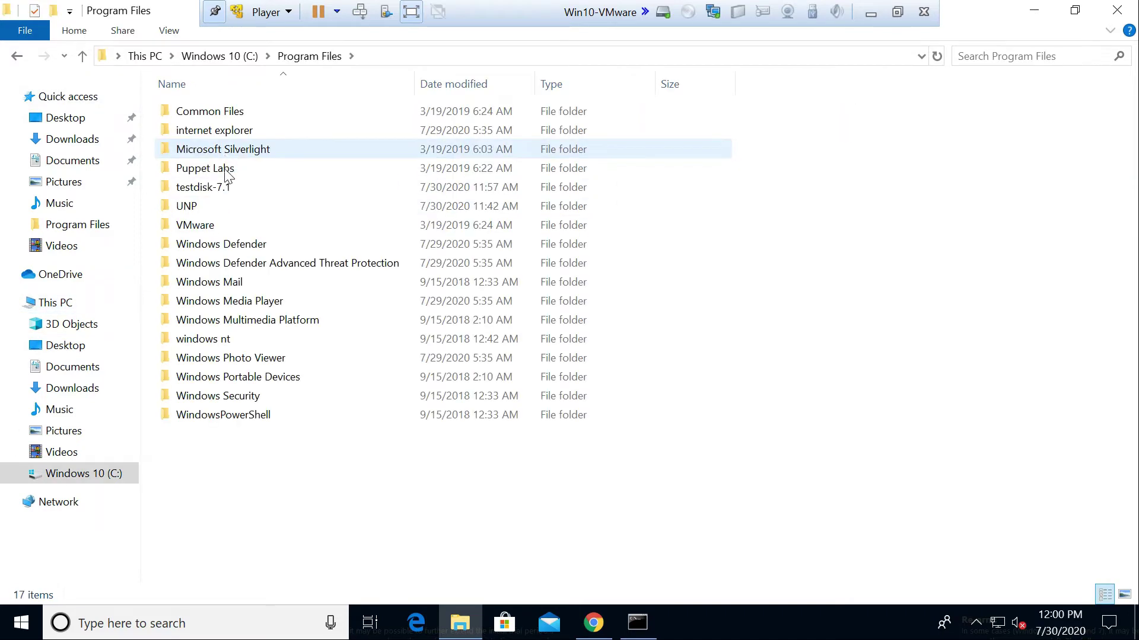
double_click(237, 186)
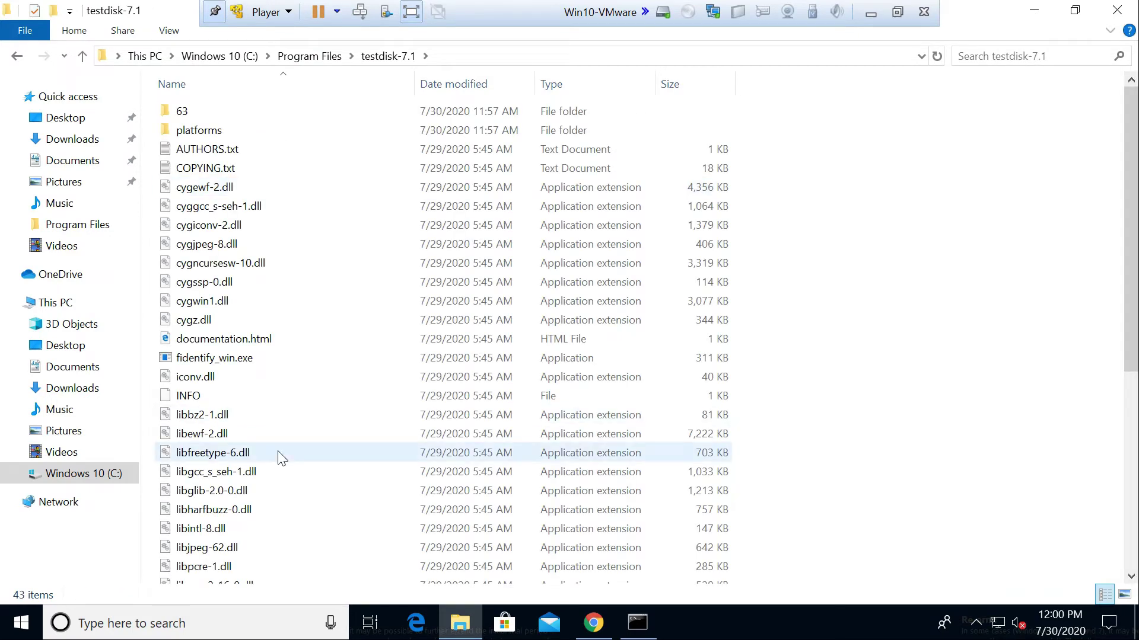
scroll(278, 451, down, 6)
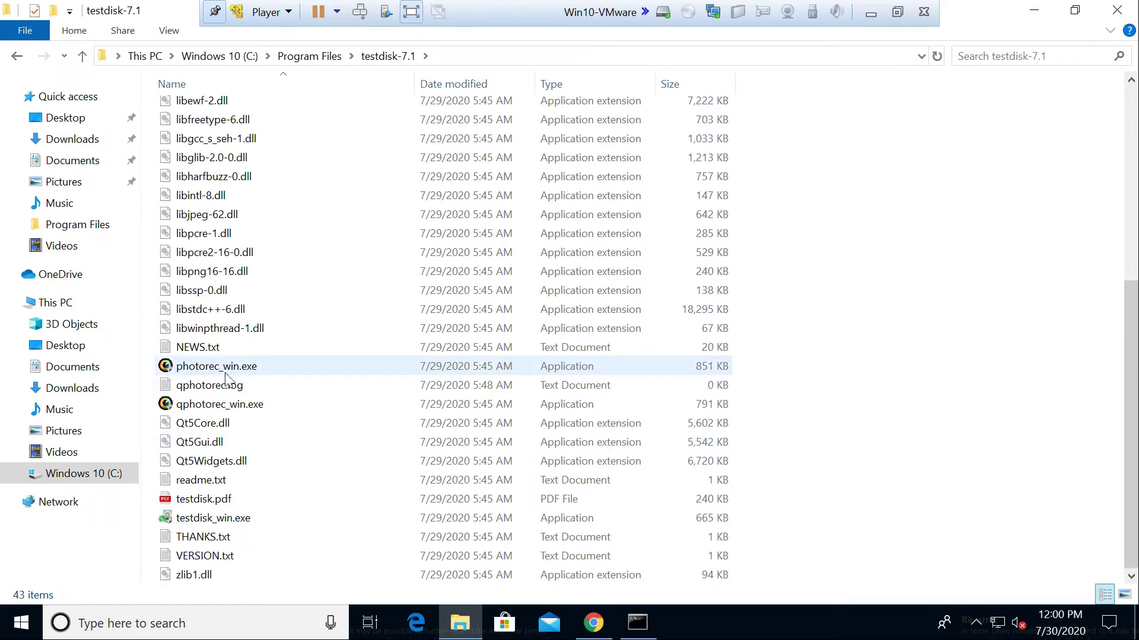
click(1043, 14)
Step: Run photorec_win.exe on DiskEvidence.img and allow the app to make changes to the device
text(photorec_win.exe)
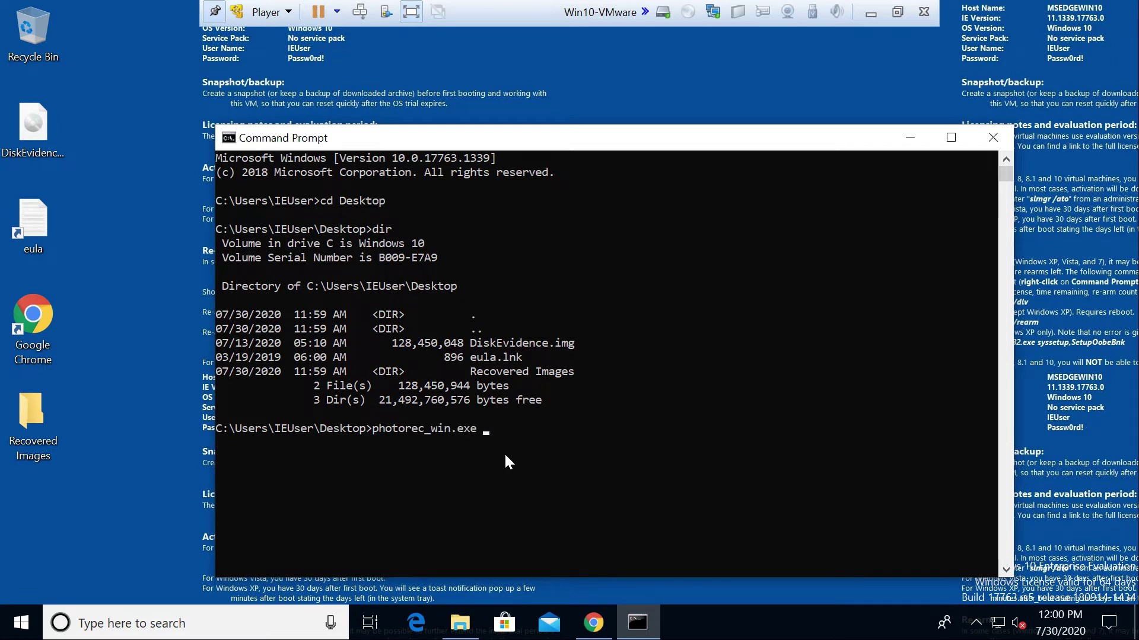
text( Dis)
key(Tab)
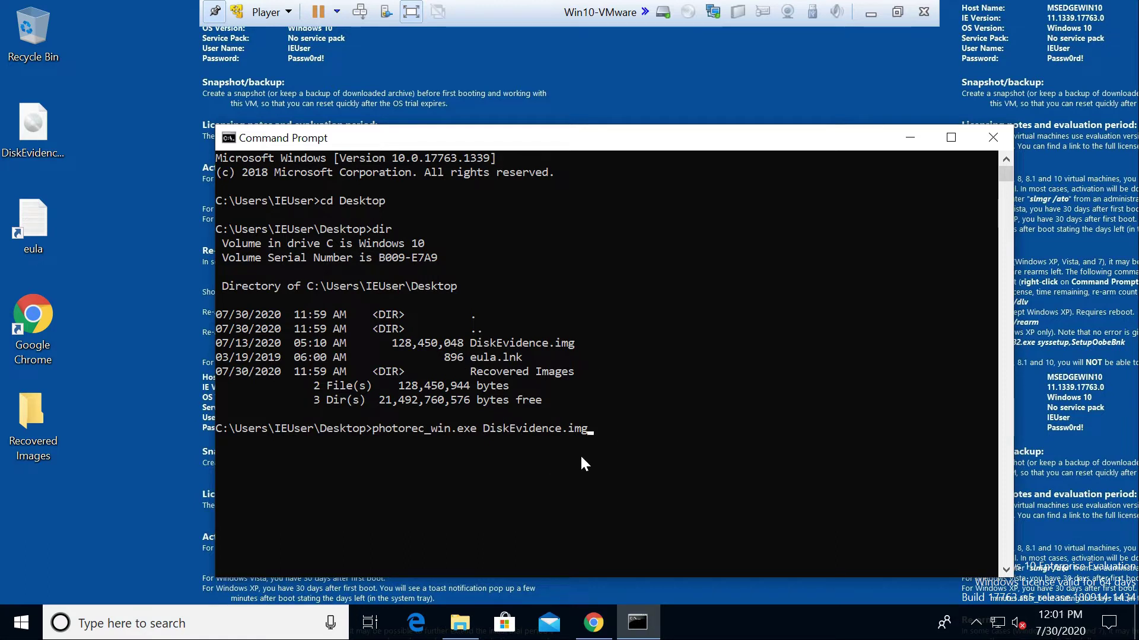
key(Return)
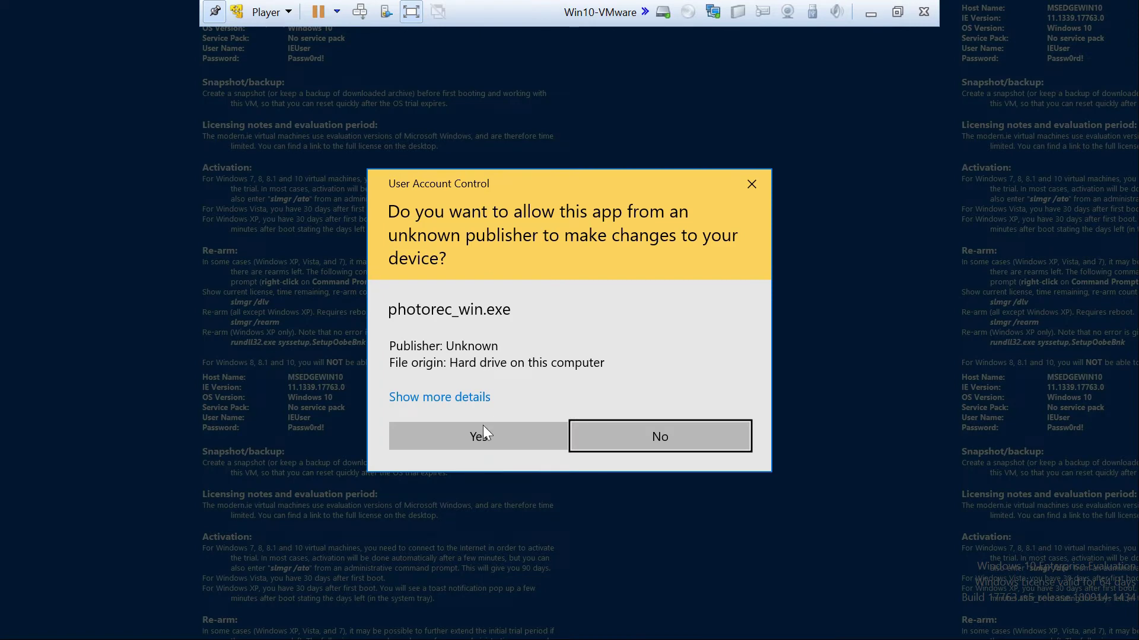
click(475, 440)
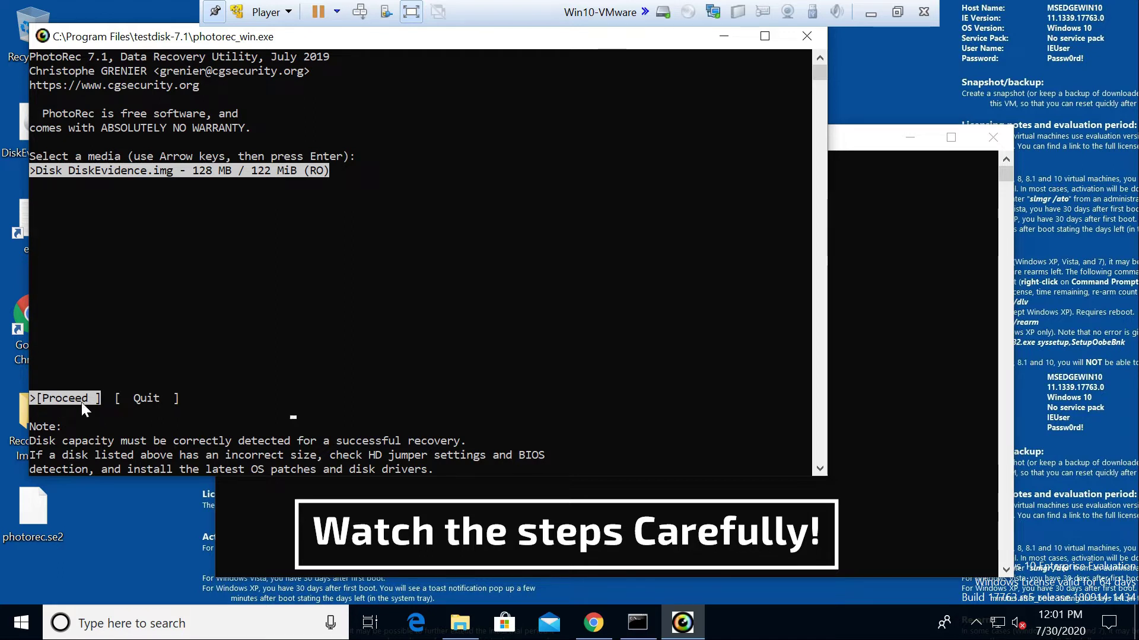
Step: Proceed with DiskEvidence.img as the media and open the file type options with its NTFS partition selected
key(Return)
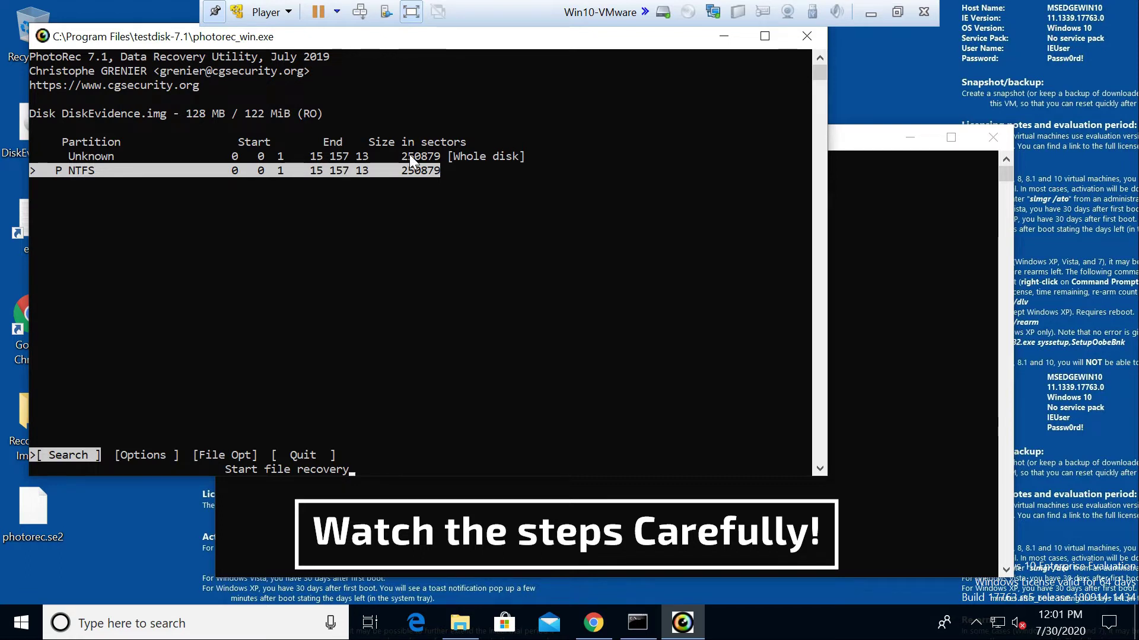
drag(306, 40, 370, 104)
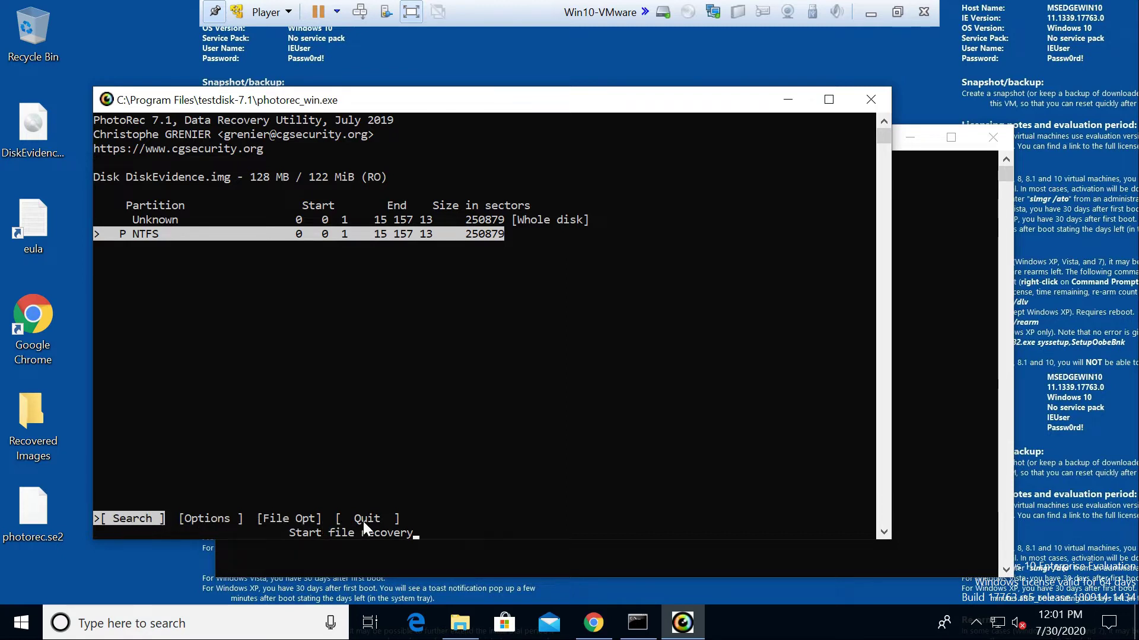
key(Right)
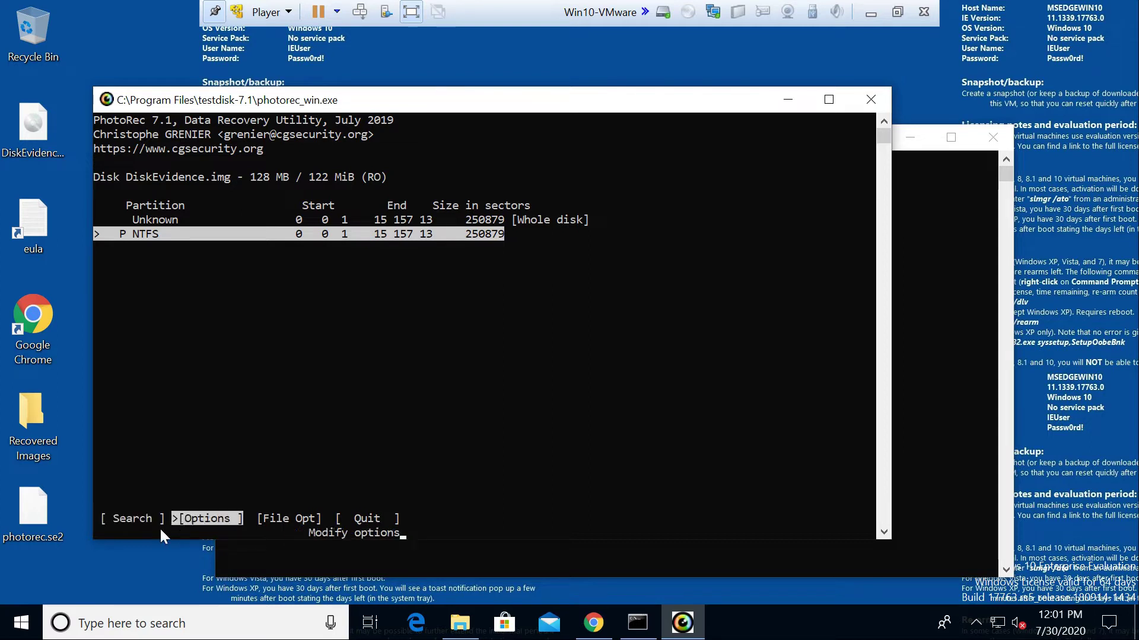
key(Right)
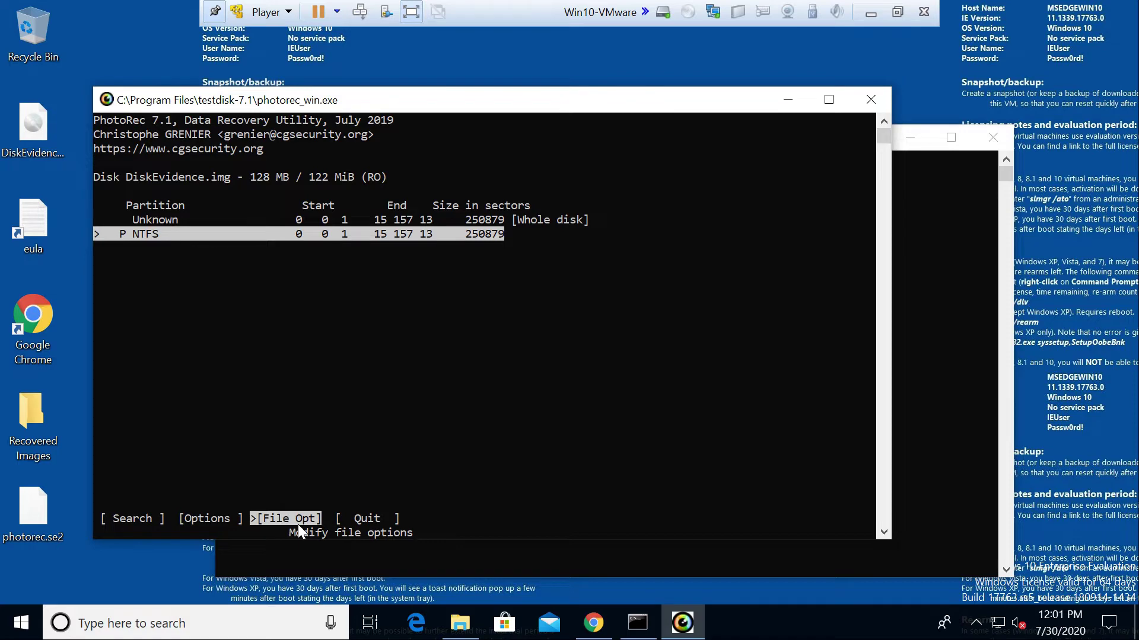
key(Return)
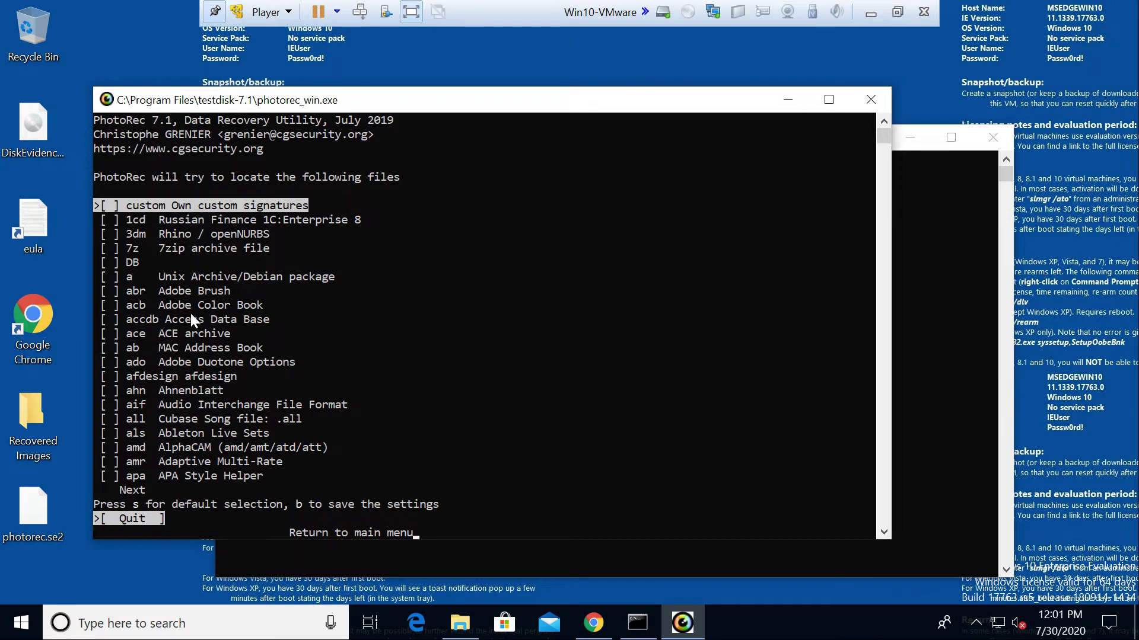
Step: Browse the list of recoverable file types to the jpg JPG picture entry and check whether it is marked
scroll(202, 403, down, 2)
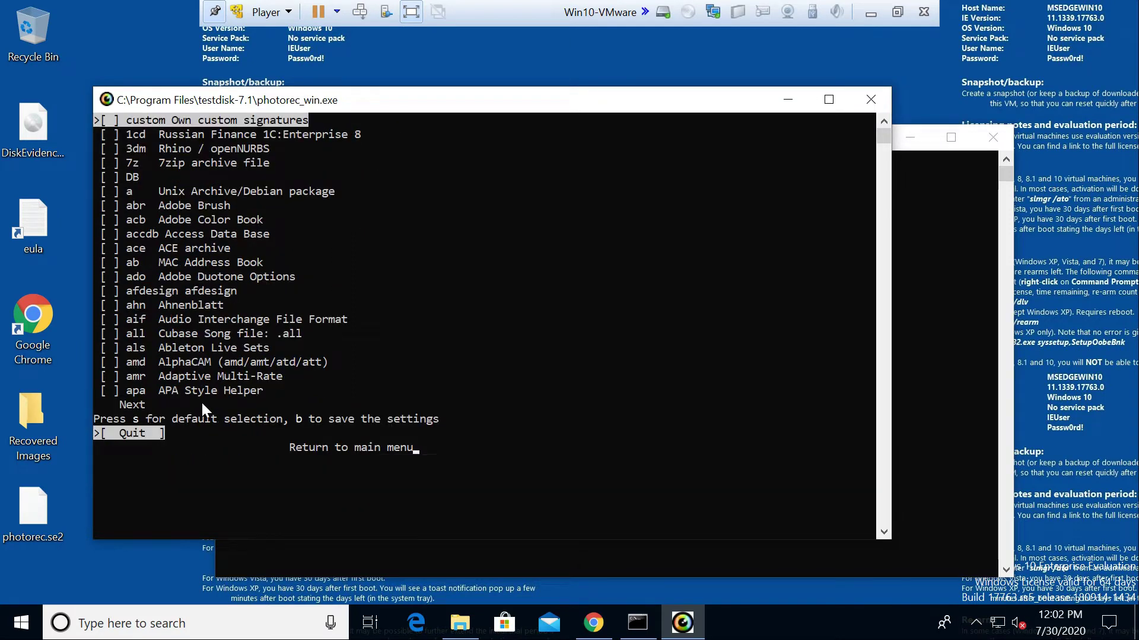
scroll(201, 403, up, 2)
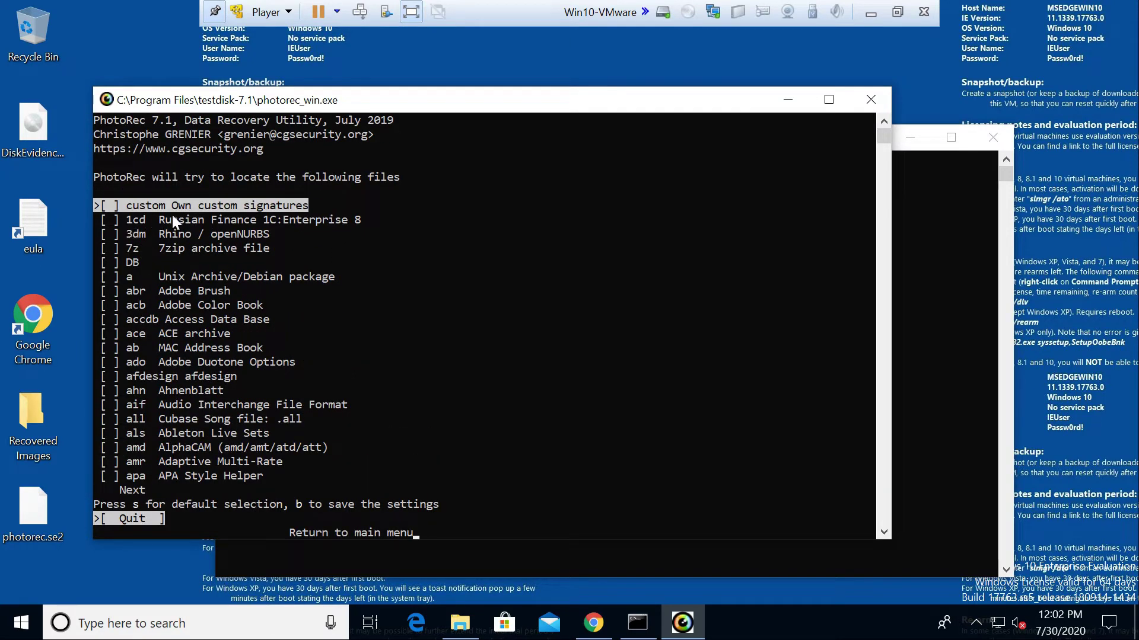
drag(439, 99, 562, 109)
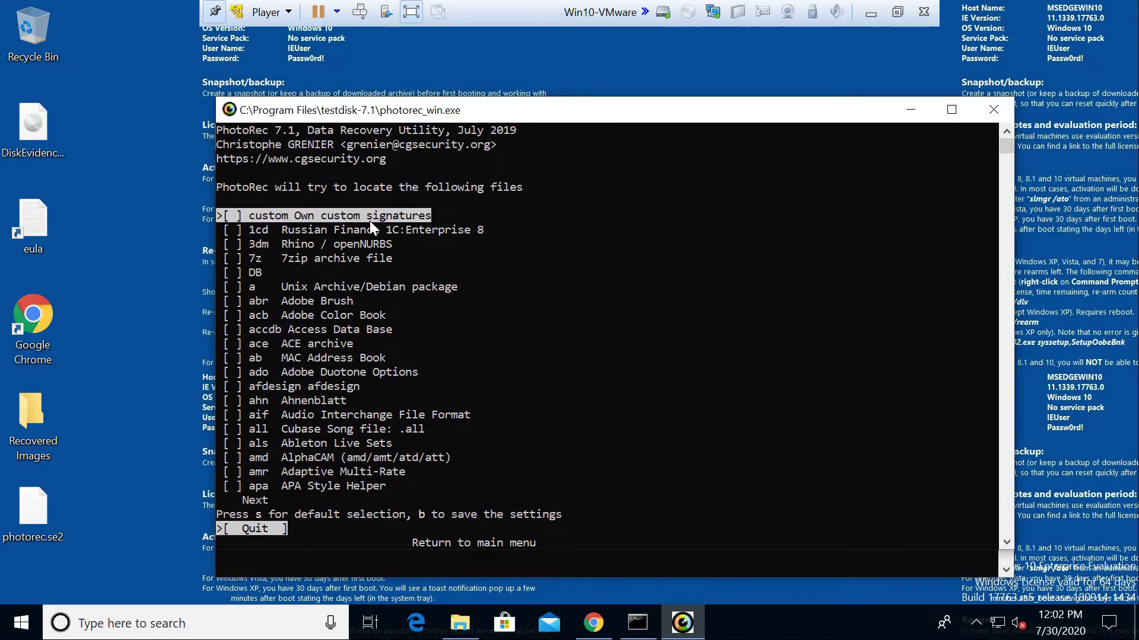
key(Down)
key(Down)
key(Down)
key(Down)
key(Down)
key(Down)
key(Down)
key(Down)
key(Down)
key(Down)
key(Down)
key(Down)
key(Down)
key(Down)
key(Down)
key(Down)
key(Down)
key(Down)
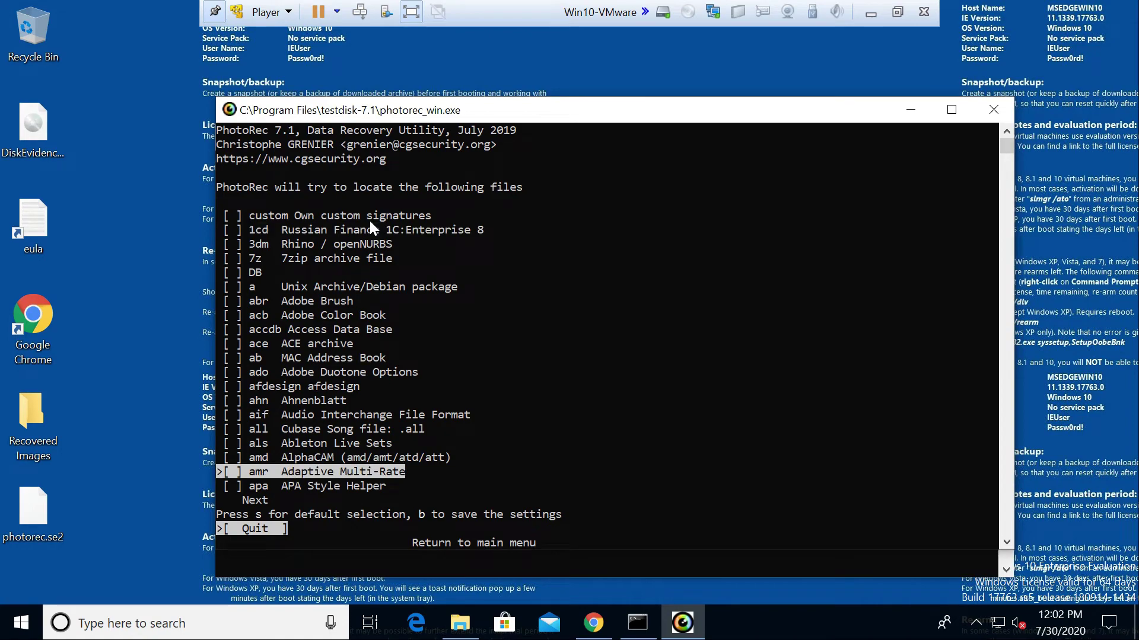
key(Down)
key(Down)
key(Down)
key(Down)
key(Down)
key(Down)
key(Down)
key(Down)
key(Down)
key(Down)
key(Down)
key(Down)
key(Down)
key(Down)
key(Down)
key(Down)
key(Down)
key(Down)
key(Down)
key(Down)
key(Down)
key(Down)
key(Down)
key(Down)
key(Down)
key(Down)
key(Down)
key(Down)
key(Down)
key(Down)
key(Down)
key(Down)
key(Down)
key(Down)
key(Down)
key(Down)
key(Down)
key(Down)
key(Down)
key(Down)
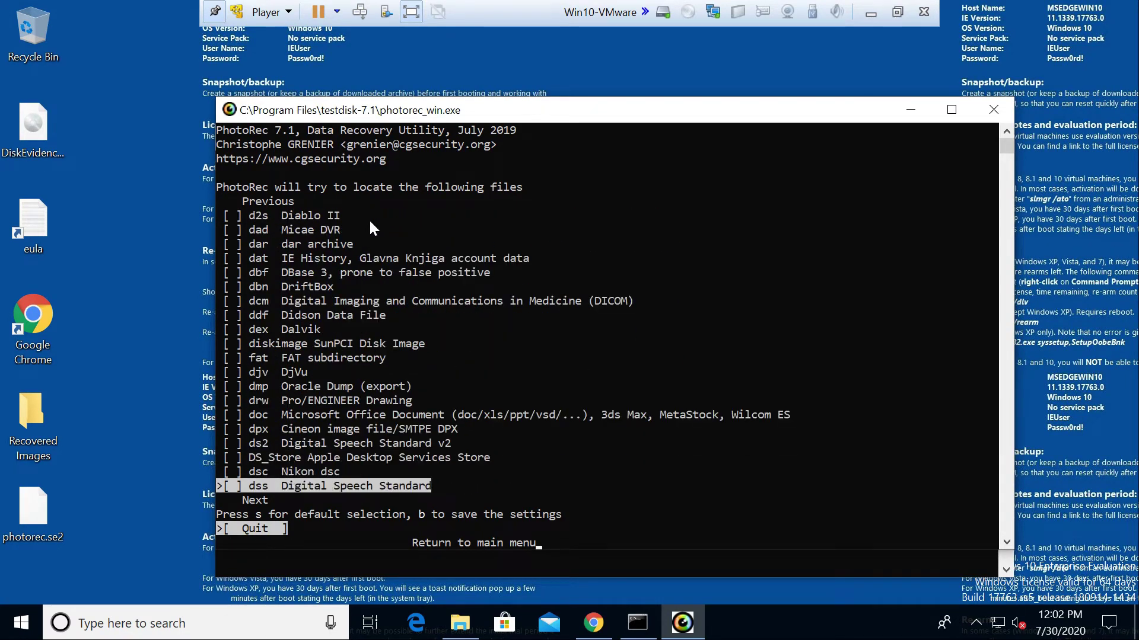
key(Down)
key(Down)
key(Down)
key(Down)
key(Down)
key(Down)
key(Down)
key(Down)
key(Down)
key(Down)
key(Down)
key(Down)
key(Down)
key(Down)
key(Down)
key(Down)
key(Down)
key(Down)
key(Down)
key(Down)
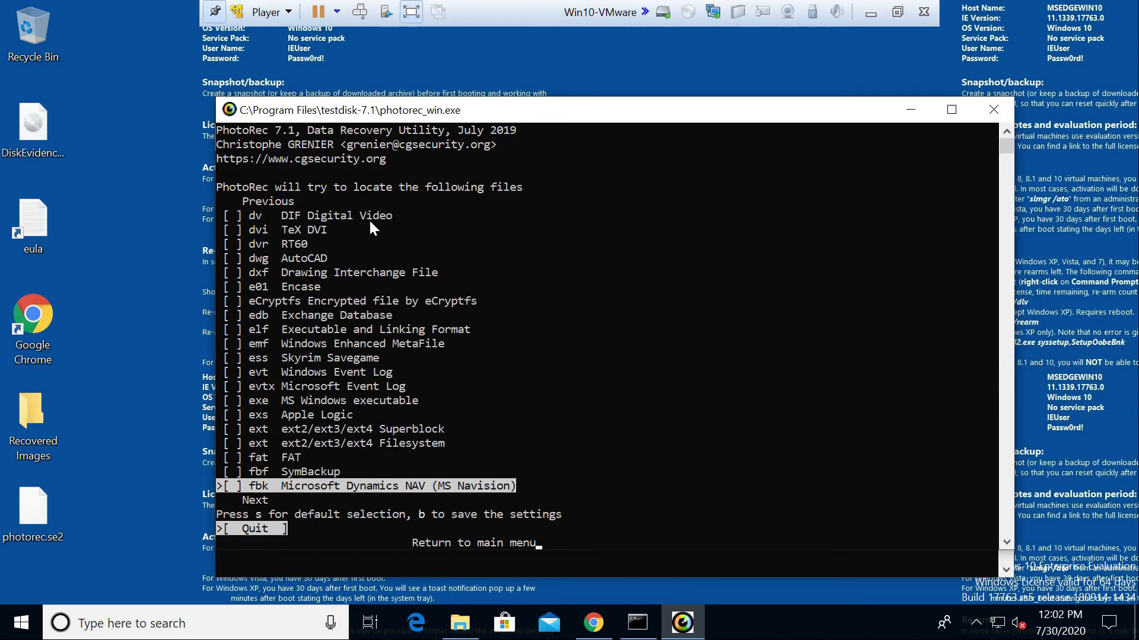
key(Down)
key(Down)
key(Down)
key(Down)
key(Down)
key(Down)
key(Down)
key(Down)
key(Down)
key(Down)
key(Down)
key(Down)
key(Down)
key(Down)
key(Down)
key(Down)
key(Down)
key(Down)
key(Down)
key(Down)
key(Down)
key(Down)
key(Down)
key(Down)
key(Down)
key(Down)
key(Down)
key(Down)
key(Down)
key(Down)
key(Down)
key(Down)
key(Down)
key(Down)
key(Down)
key(Down)
key(Down)
key(Down)
key(Down)
key(Down)
key(Down)
key(Down)
key(Down)
key(Down)
key(Down)
key(Down)
key(Down)
key(Down)
key(Down)
key(Down)
key(Down)
key(Down)
key(Up)
key(Up)
key(Up)
key(Up)
key(Up)
key(Up)
key(Up)
key(Up)
key(Up)
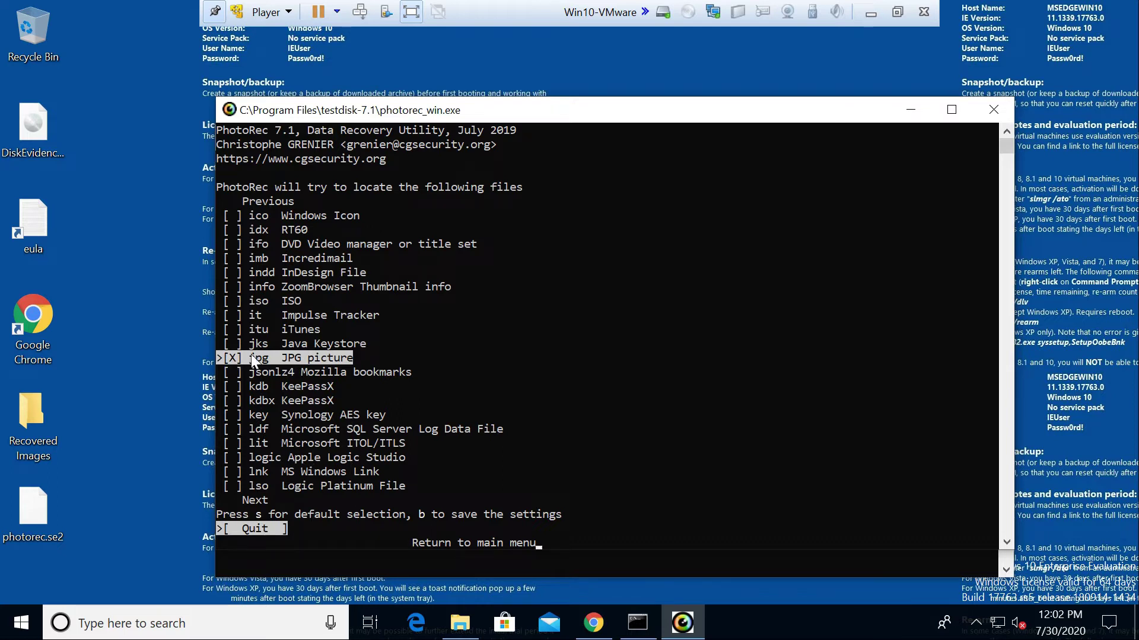
Step: Mark the idx RT60 file type for recovery in the file type list
key(Up)
key(Up)
key(Up)
key(Up)
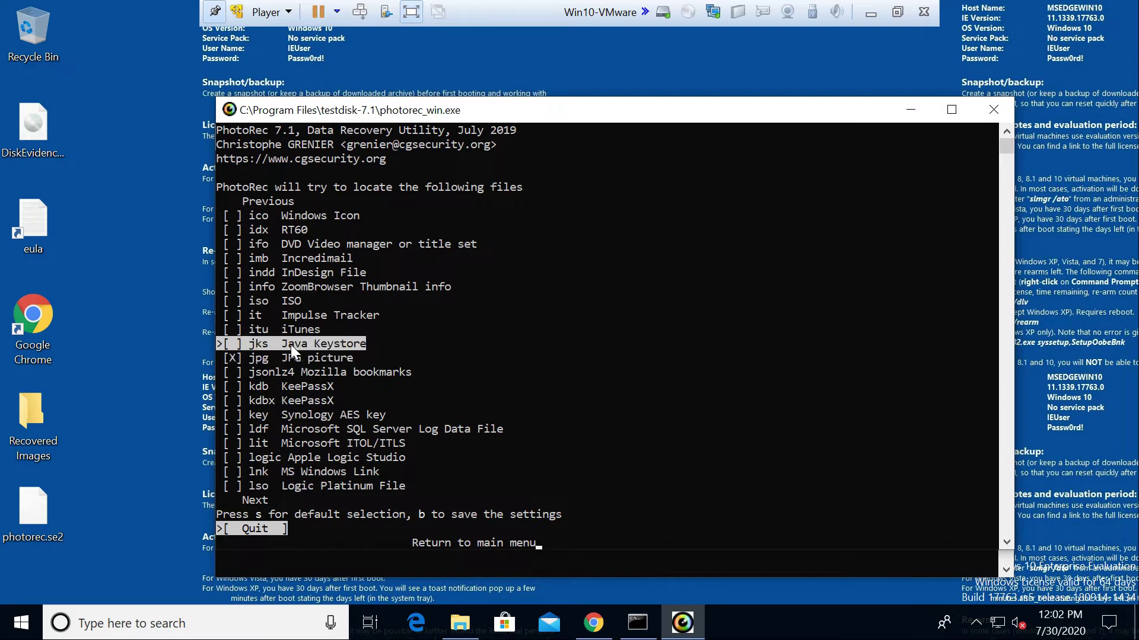
key(Up)
key(Up)
key(Up)
key(Up)
key(Up)
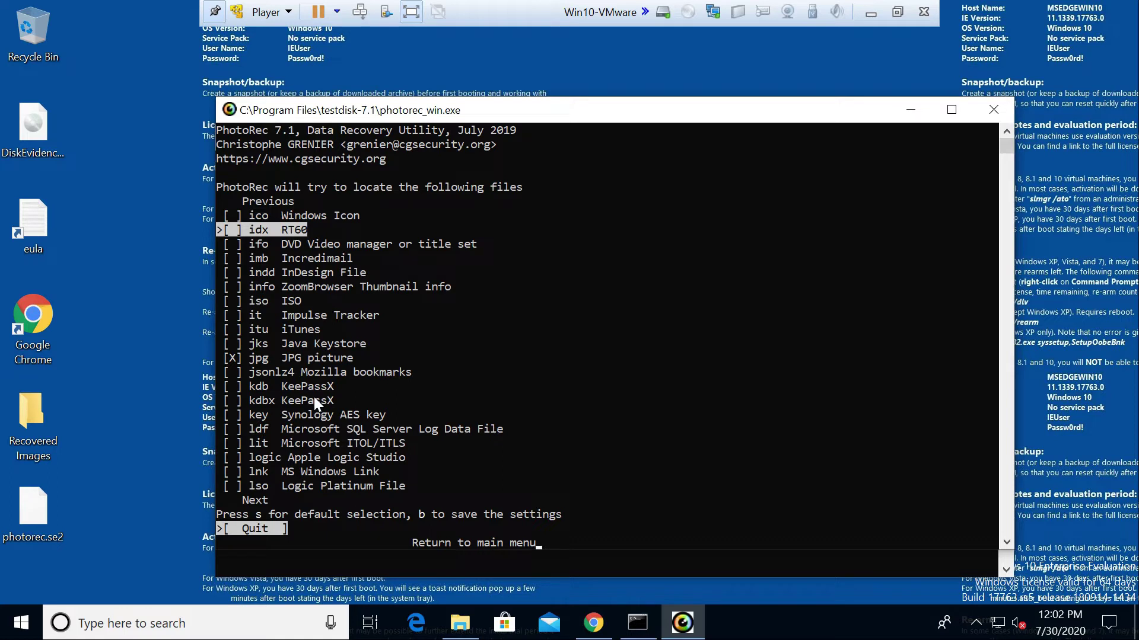
key(space)
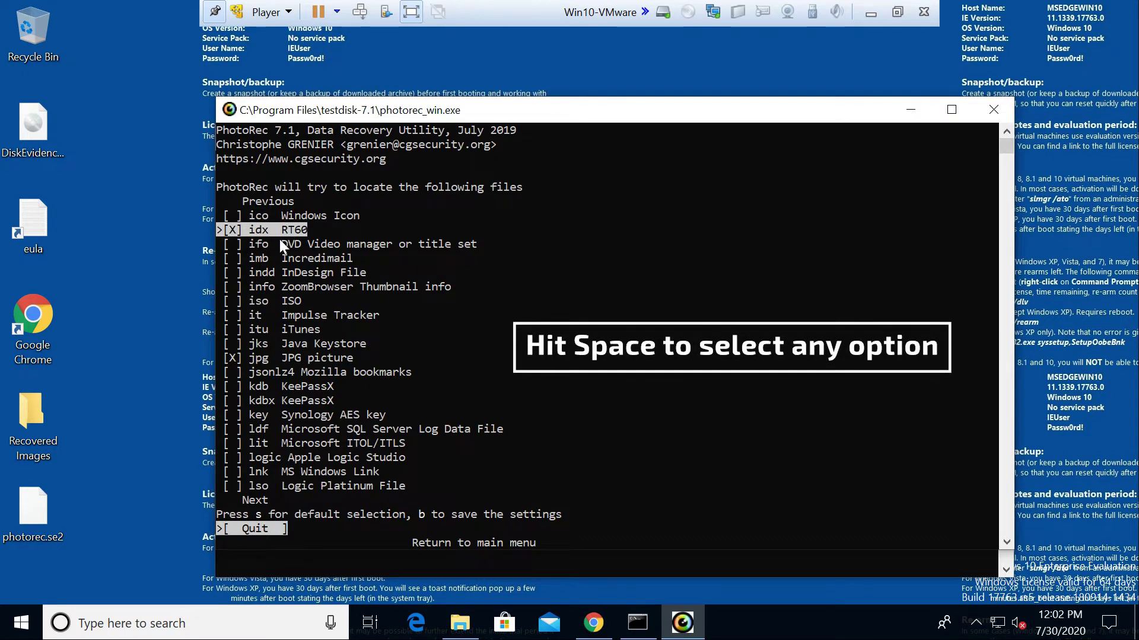
Step: Unmark the idx RT60 file type and go back to the jpg JPG picture entry
key(space)
key(Down)
key(Down)
key(Down)
key(Down)
key(Down)
key(Down)
key(Down)
key(Down)
key(Down)
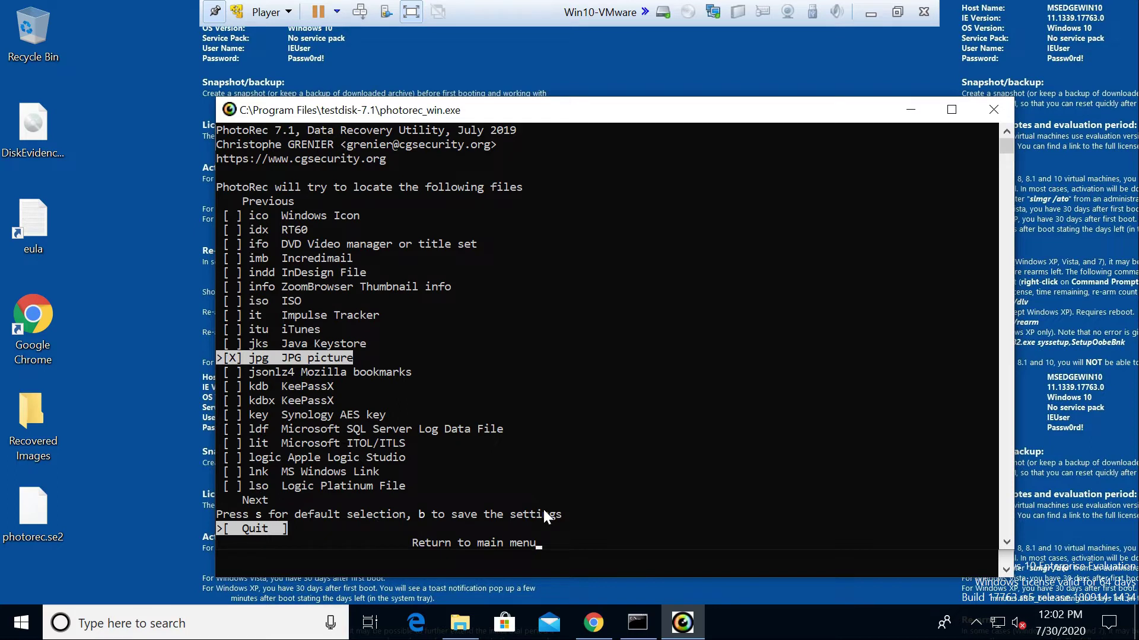
Step: Save the file type settings and return to the partition list
key(b)
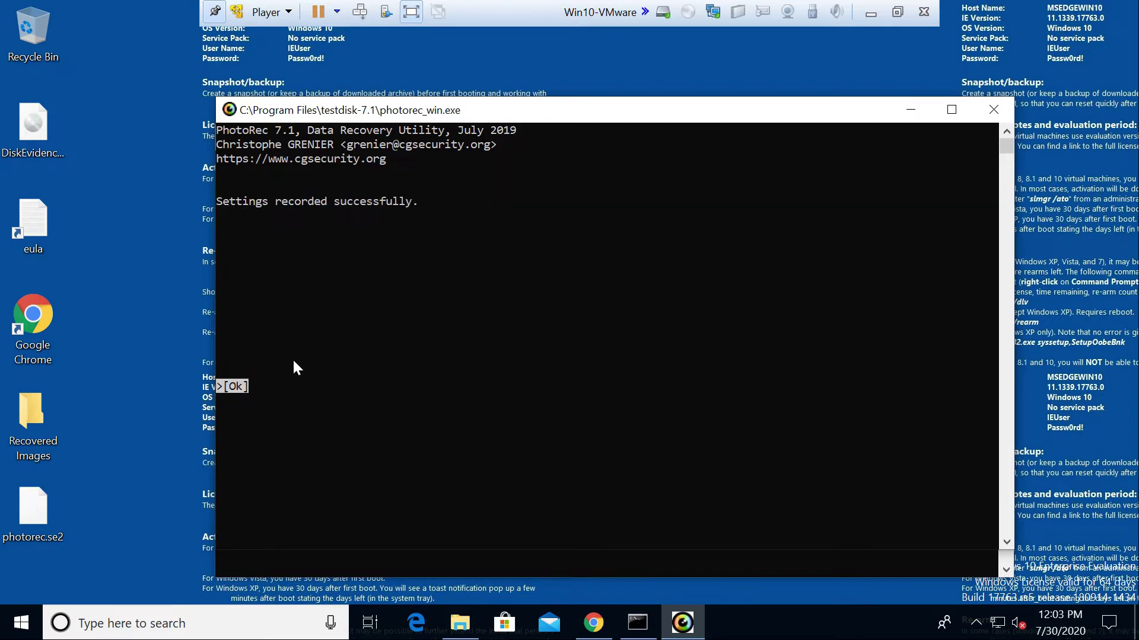
key(Return)
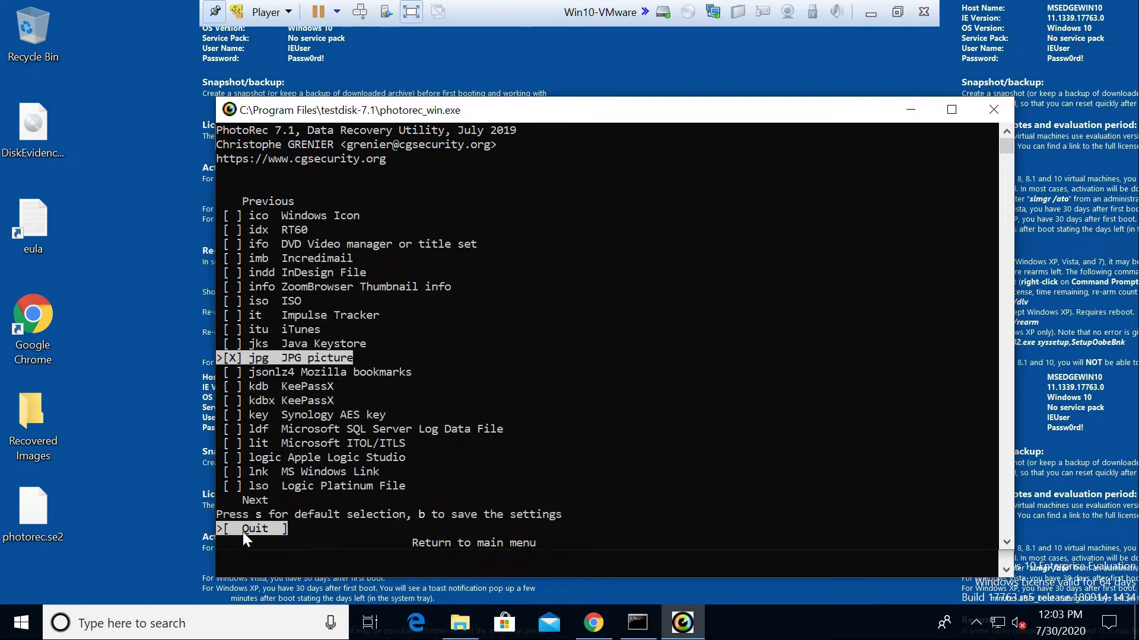
key(Return)
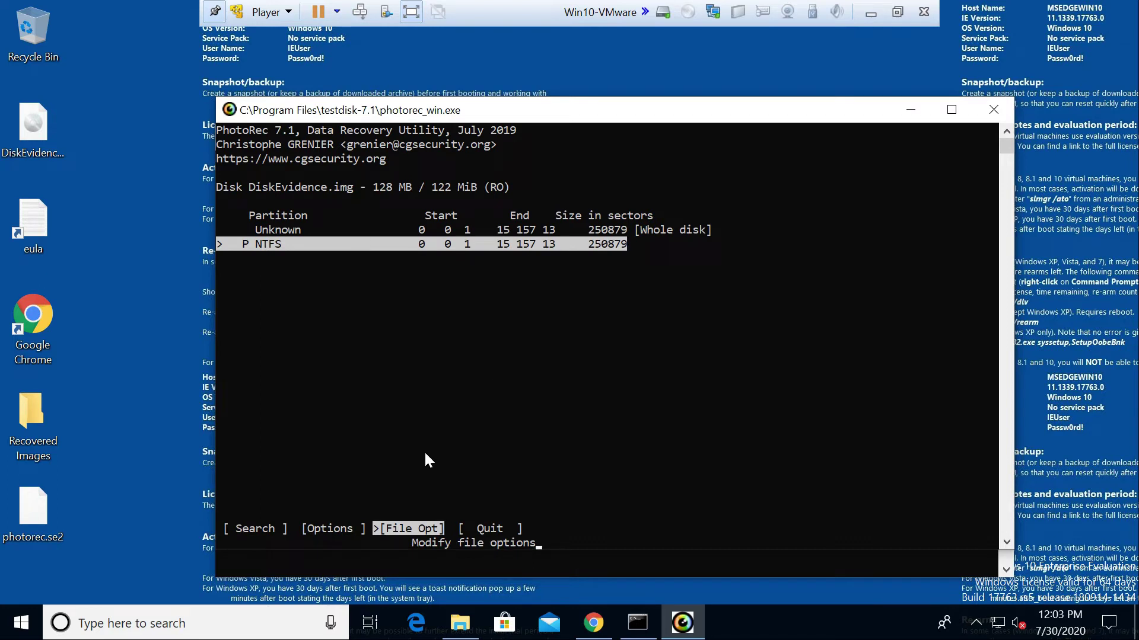
Step: Start file recovery on the NTFS partition, choosing Other as the filesystem type and Whole to extract files from the whole partition
key(Left)
key(Left)
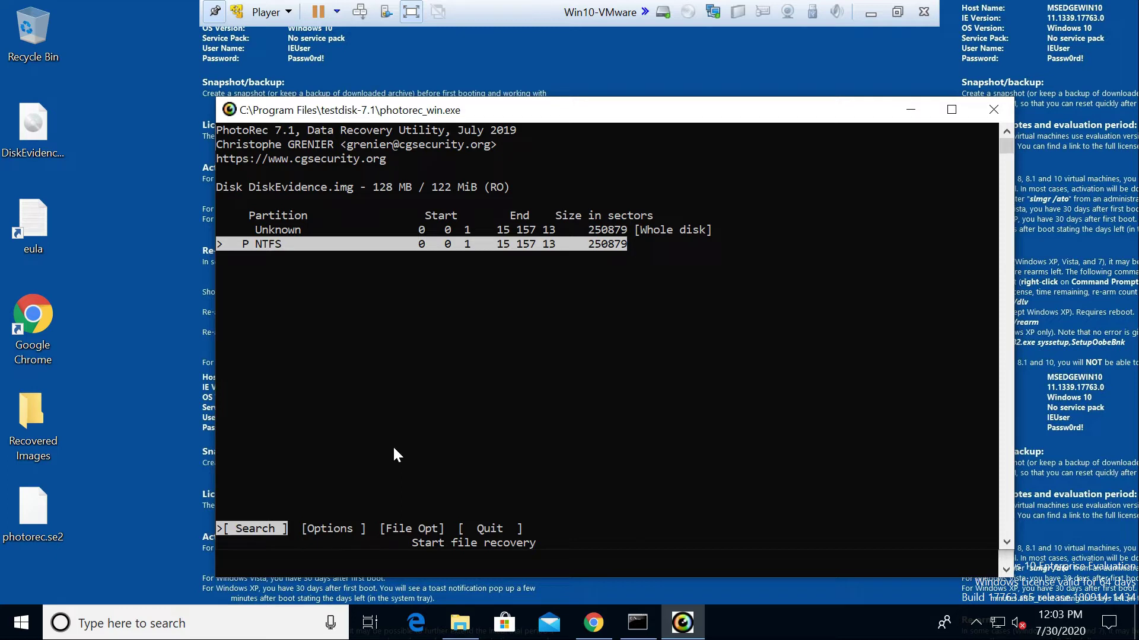
key(Return)
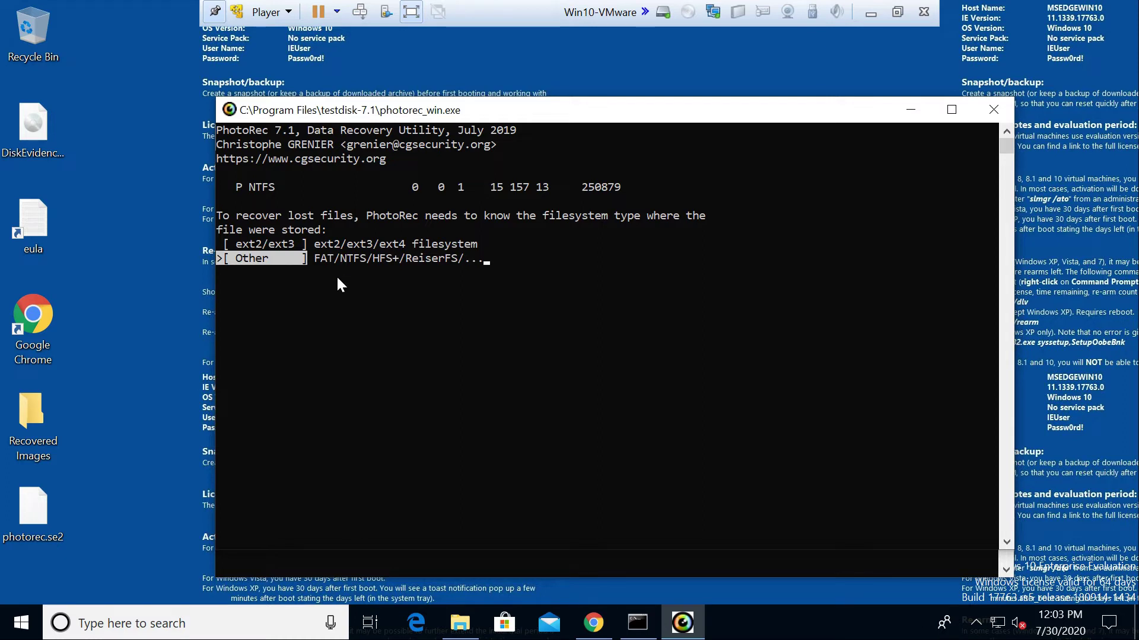
key(Return)
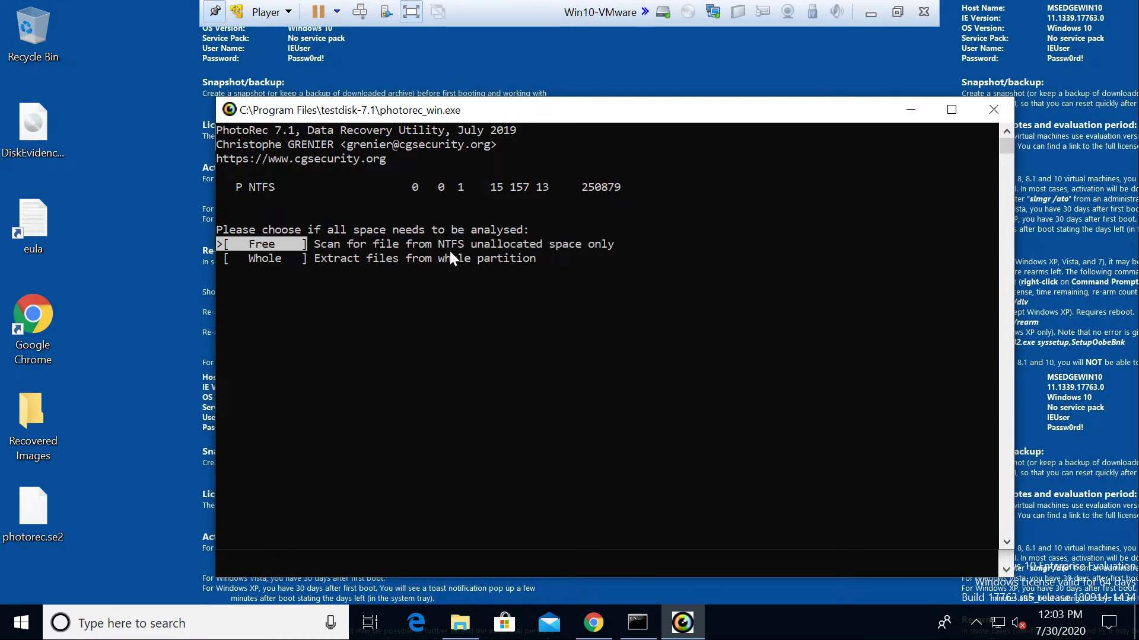
key(Down)
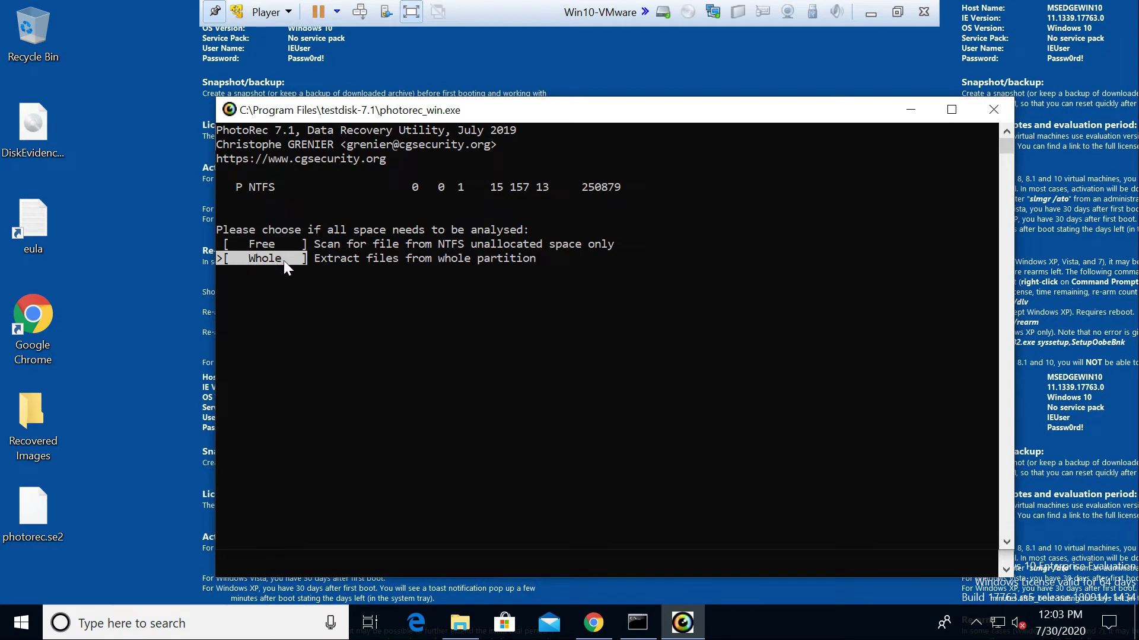
key(Return)
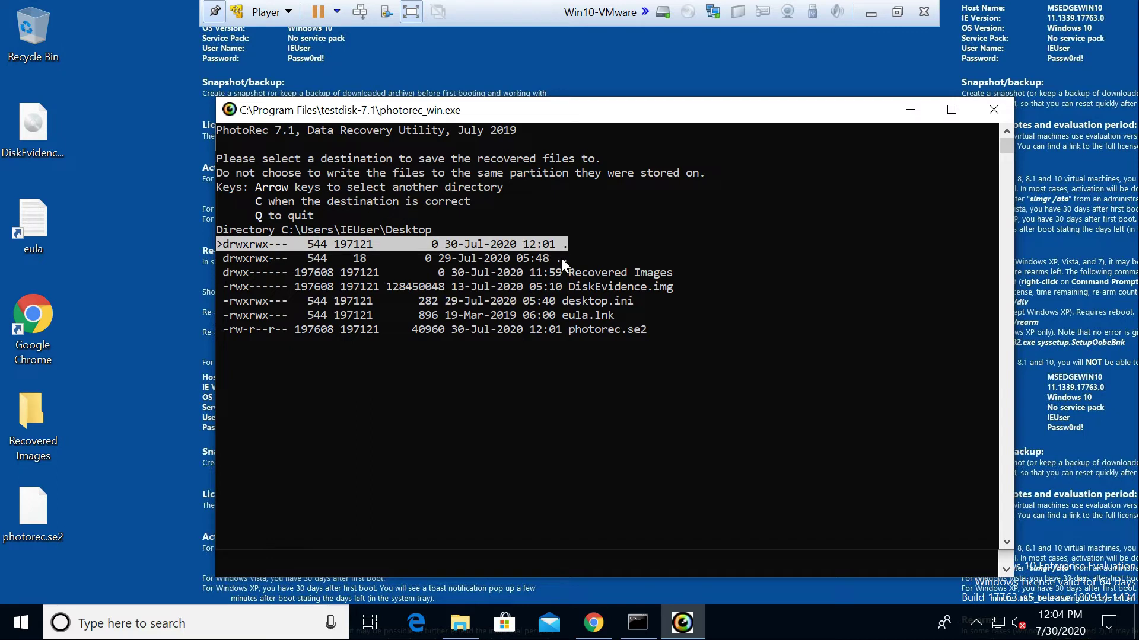
Step: Set the desktop's Recovered Images folder as the destination and run the recovery
key(Down)
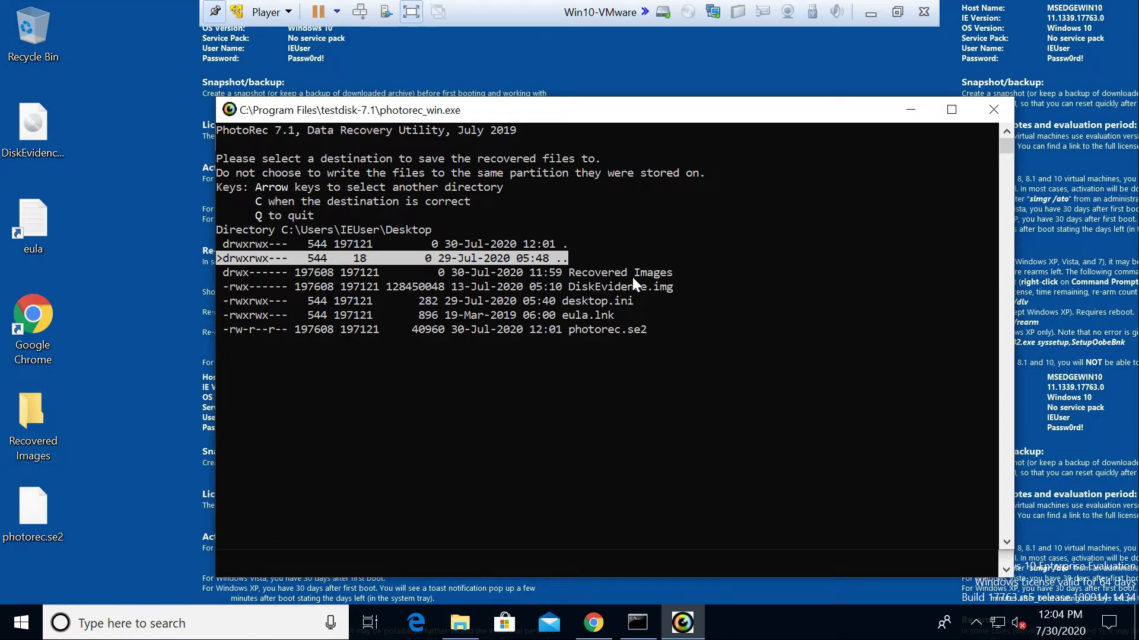
key(Down)
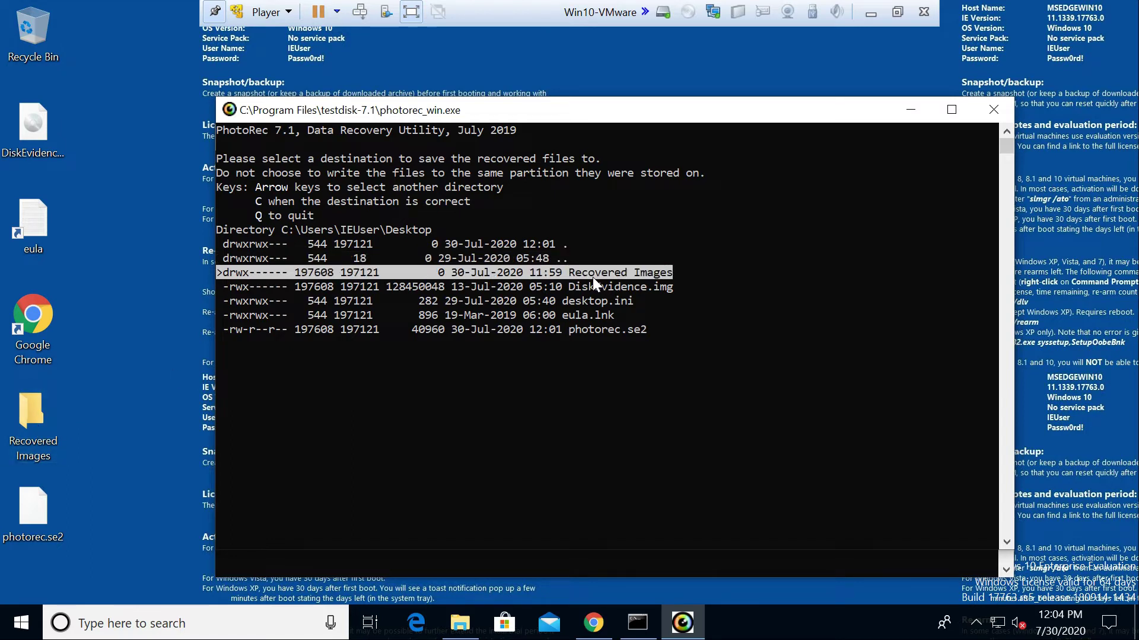
key(Right)
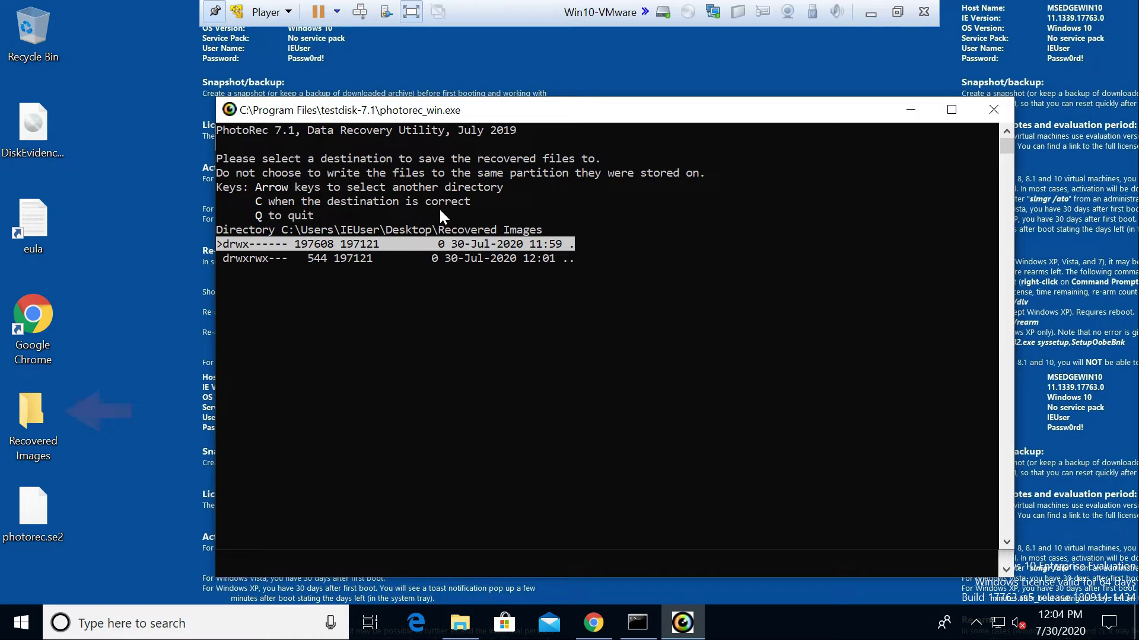
key(c)
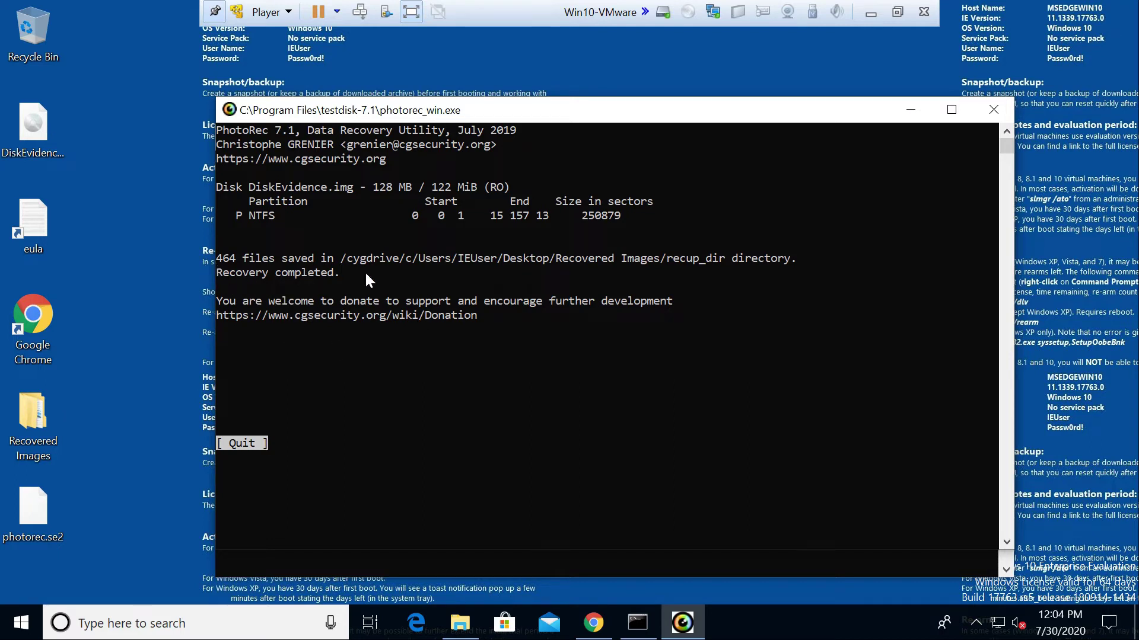
Step: Open recup_dir.1 in the desktop's Recovered Images folder, look through the recovered JPG pictures, and minimize the folder window
click(51, 425)
double_click(49, 423)
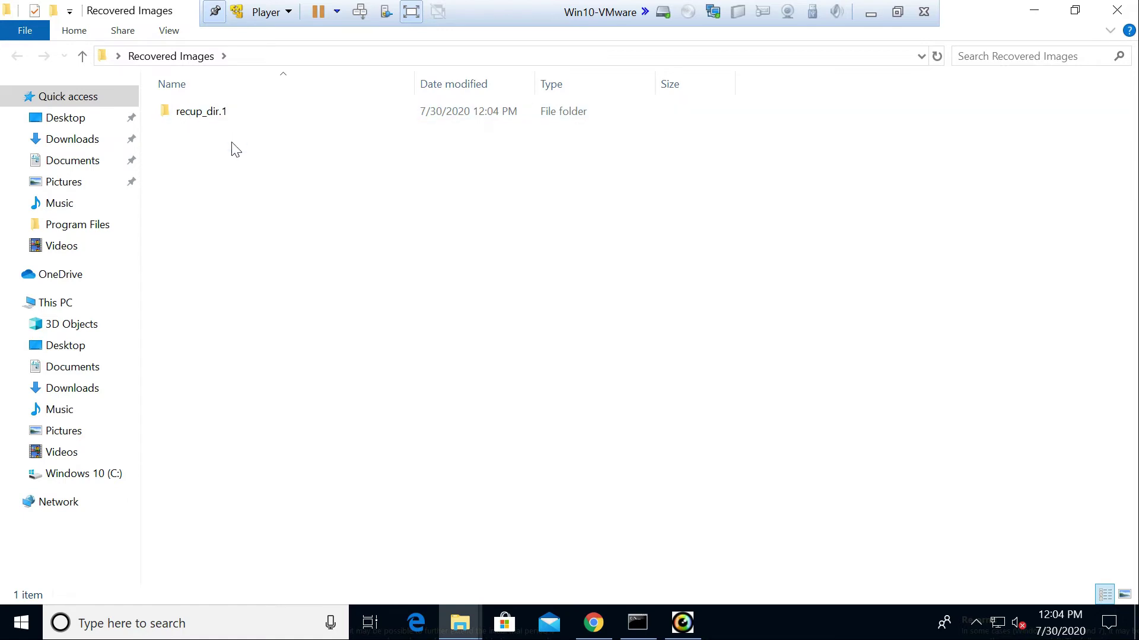
click(203, 117)
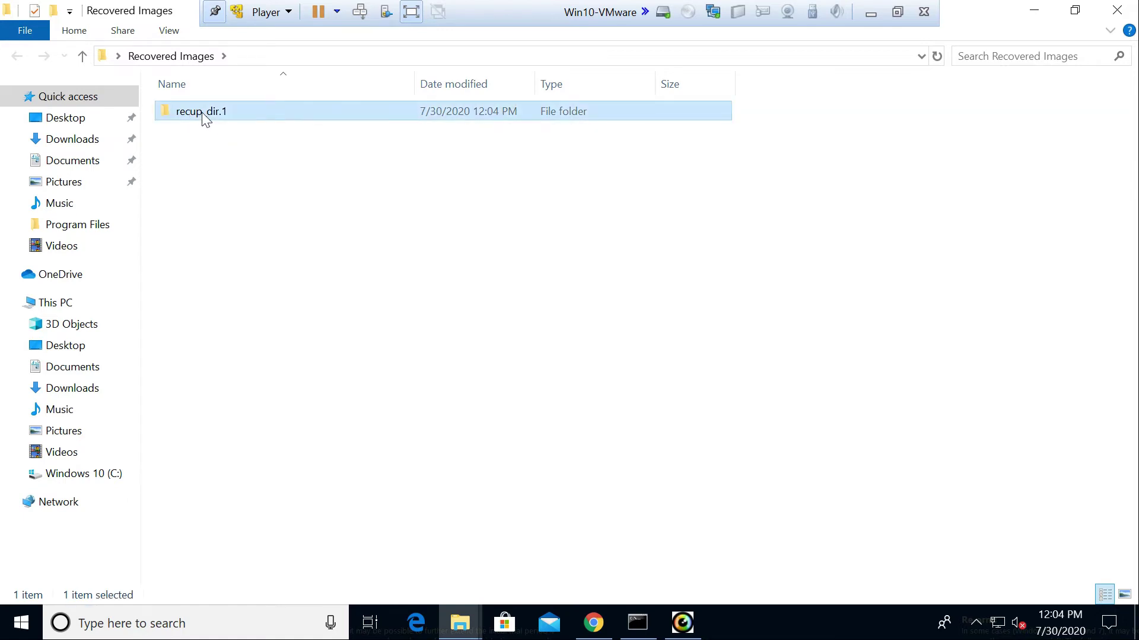
double_click(273, 115)
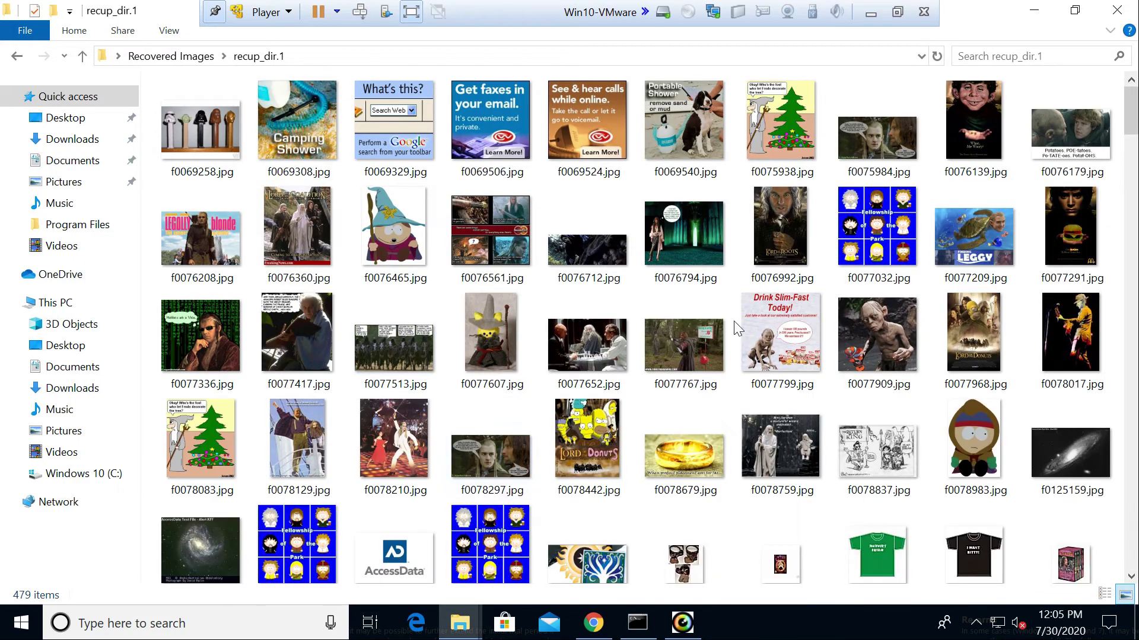
scroll(737, 328, down, 15)
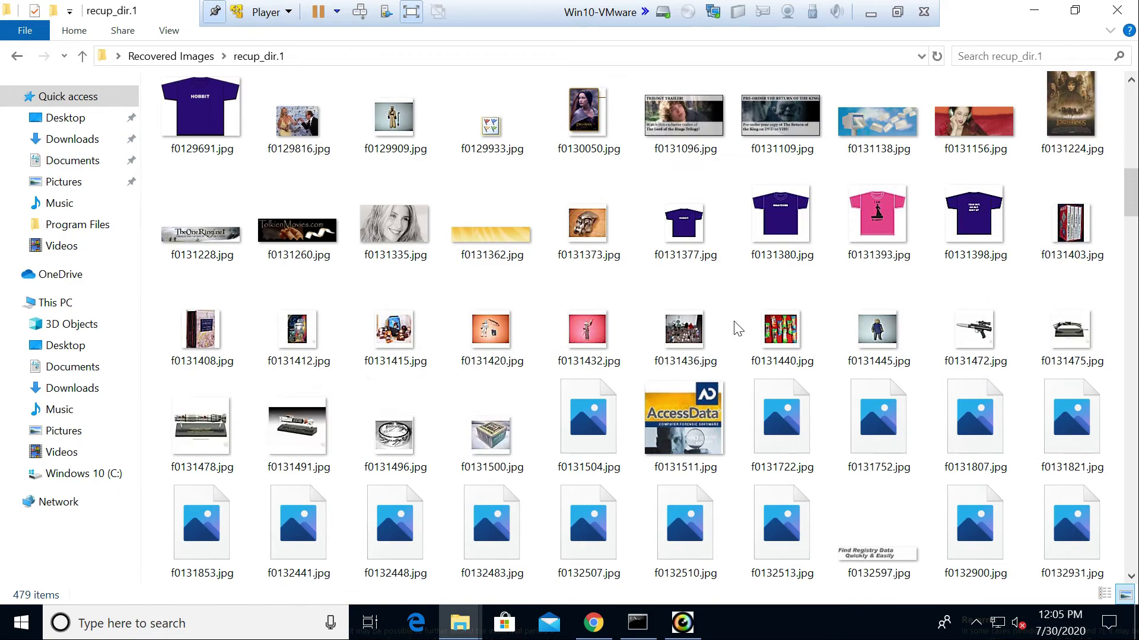
scroll(737, 328, down, 5)
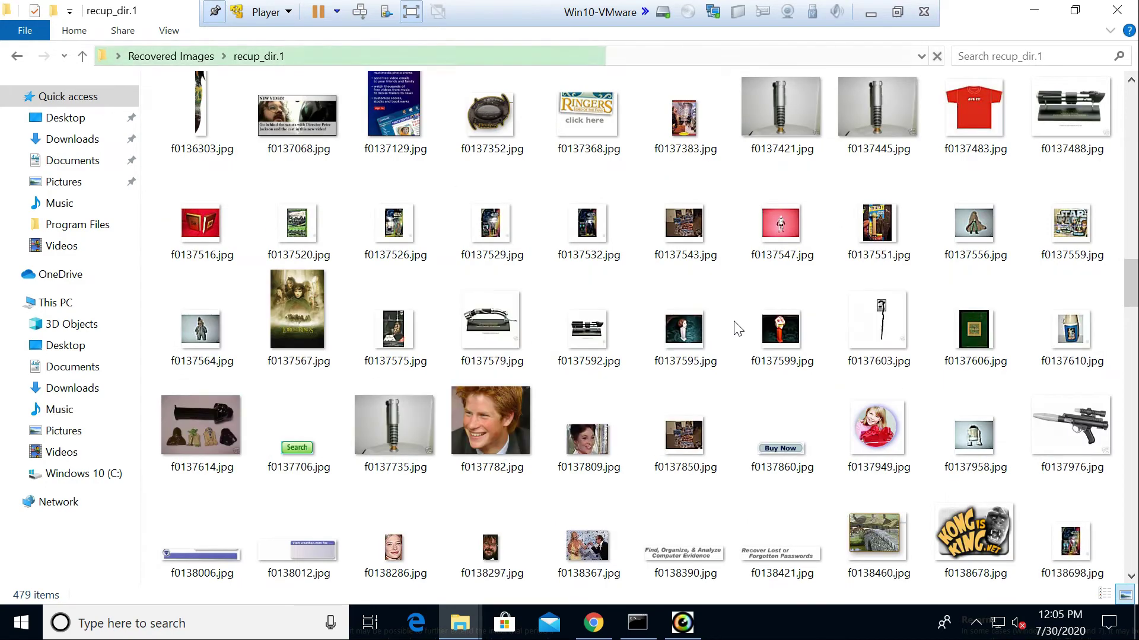
scroll(737, 328, up, 15)
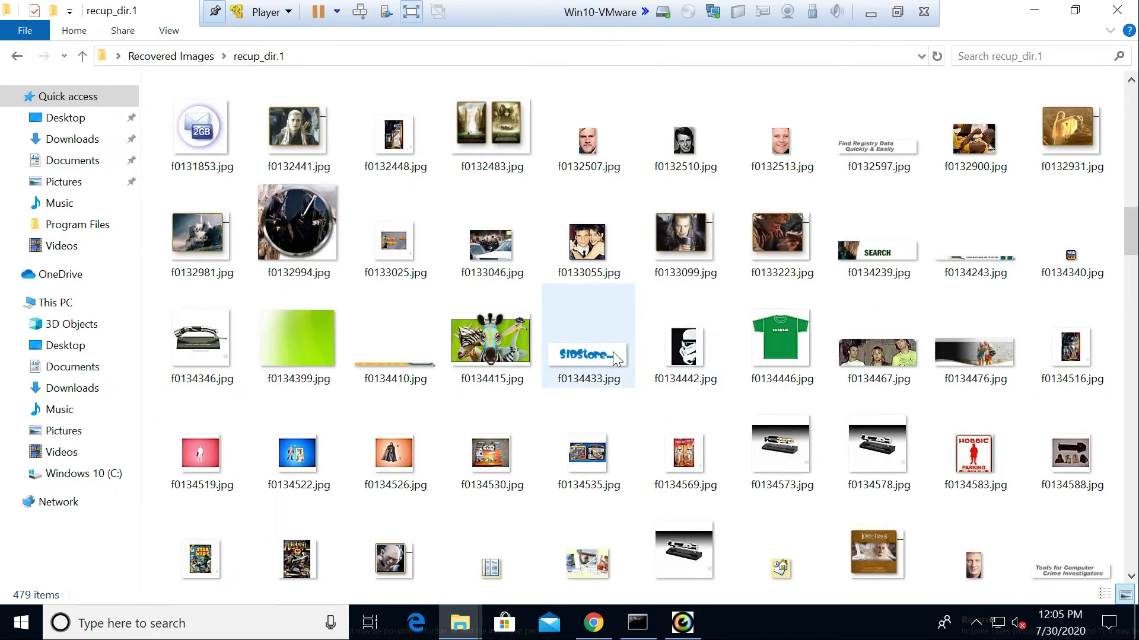
scroll(614, 358, up, 3)
scroll(615, 357, down, 9)
scroll(613, 352, down, 10)
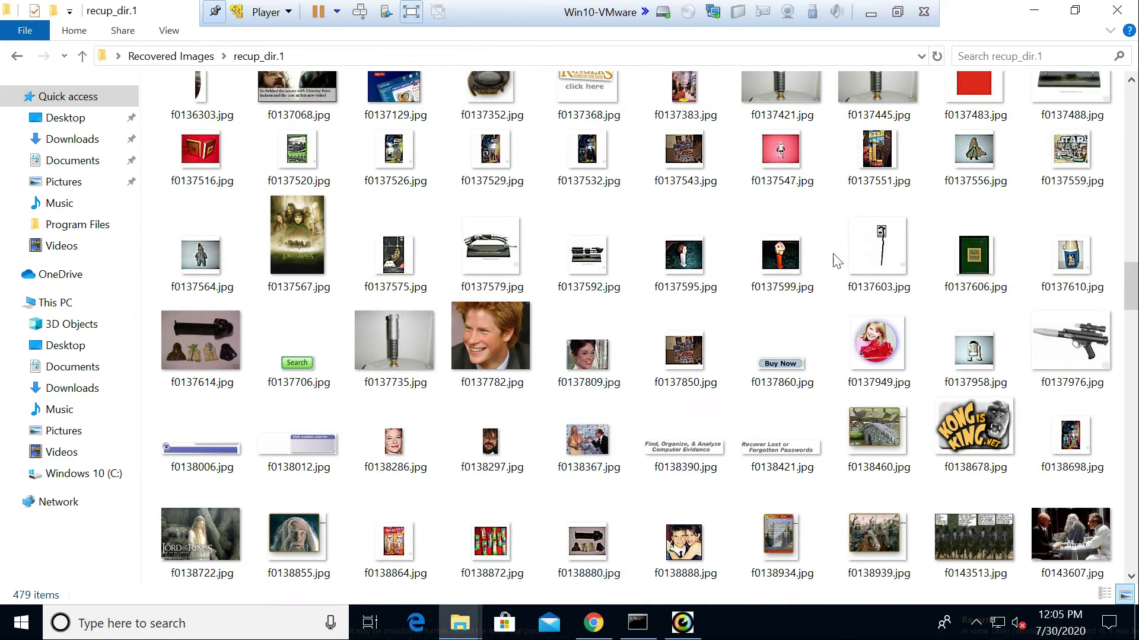
click(1034, 10)
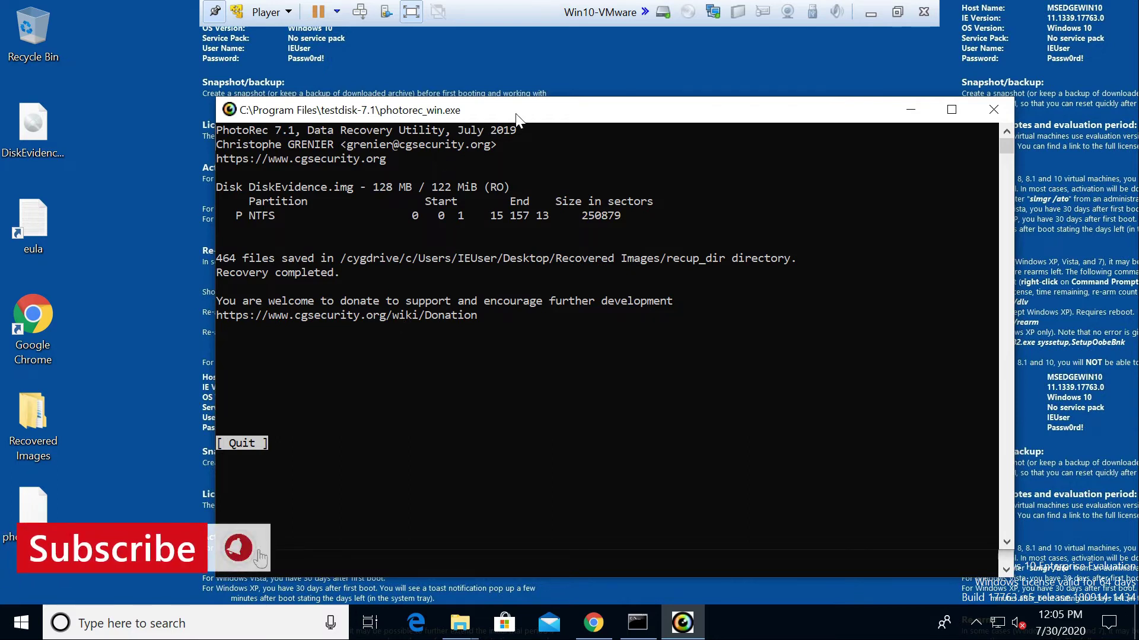
Step: Quit PhotoRec through the partition and media selection screens and close the Command Prompt
drag(515, 119, 551, 113)
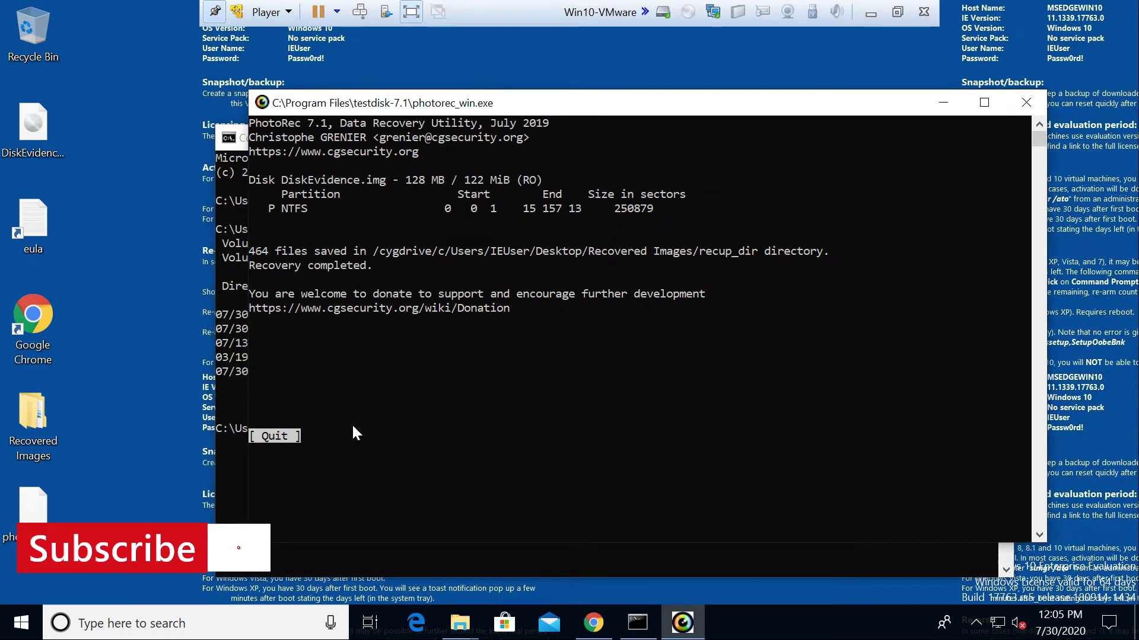
key(Return)
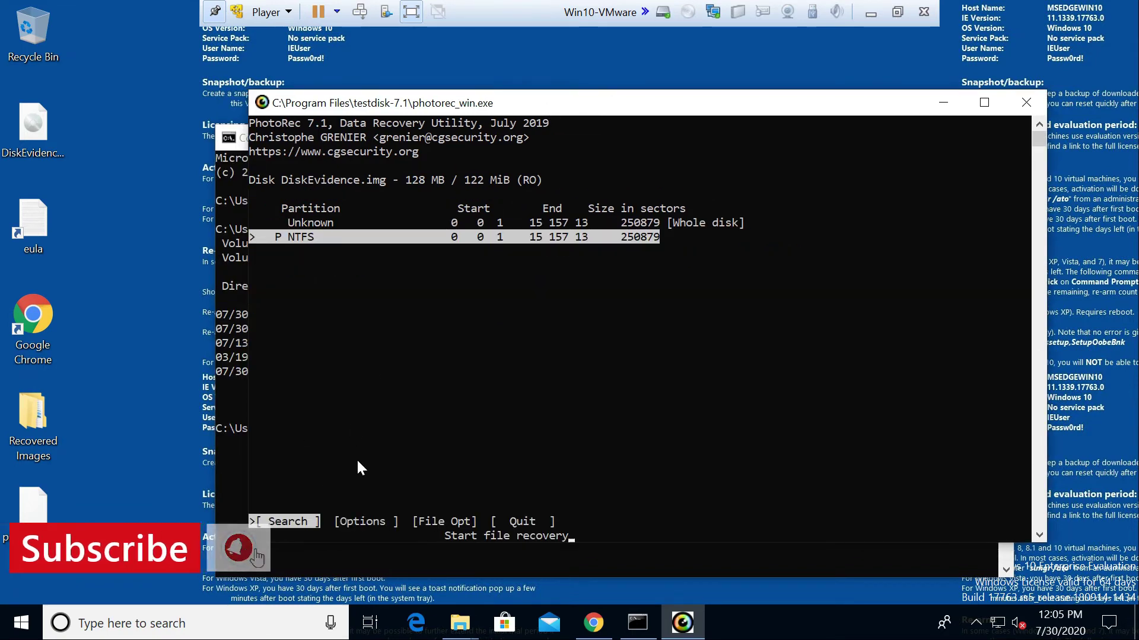
key(Right)
key(Left)
key(Left)
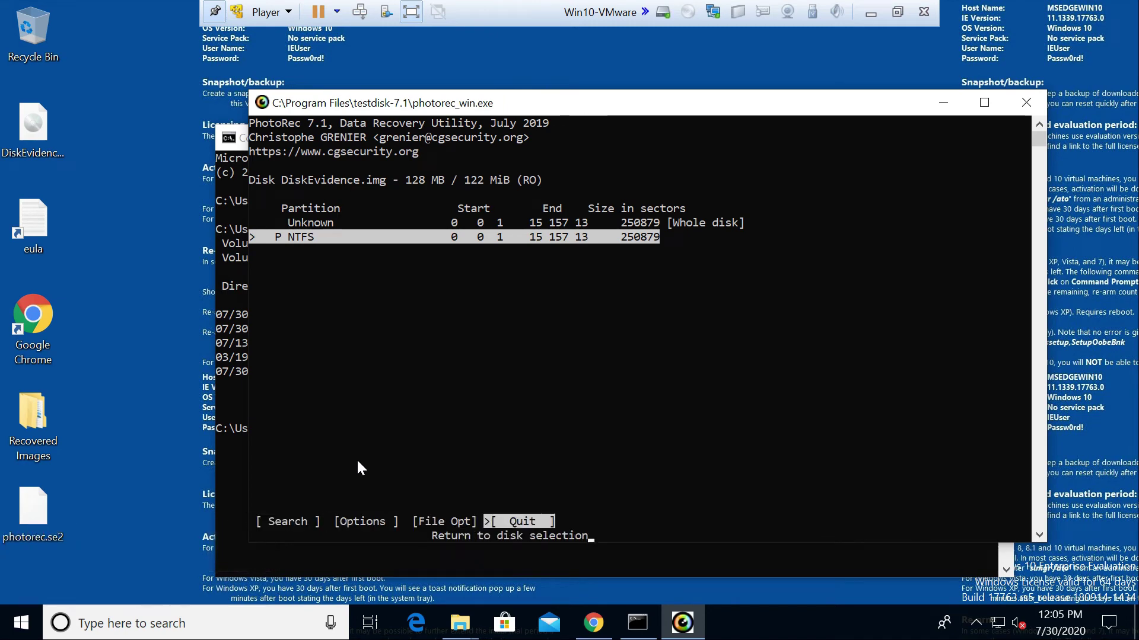
key(Return)
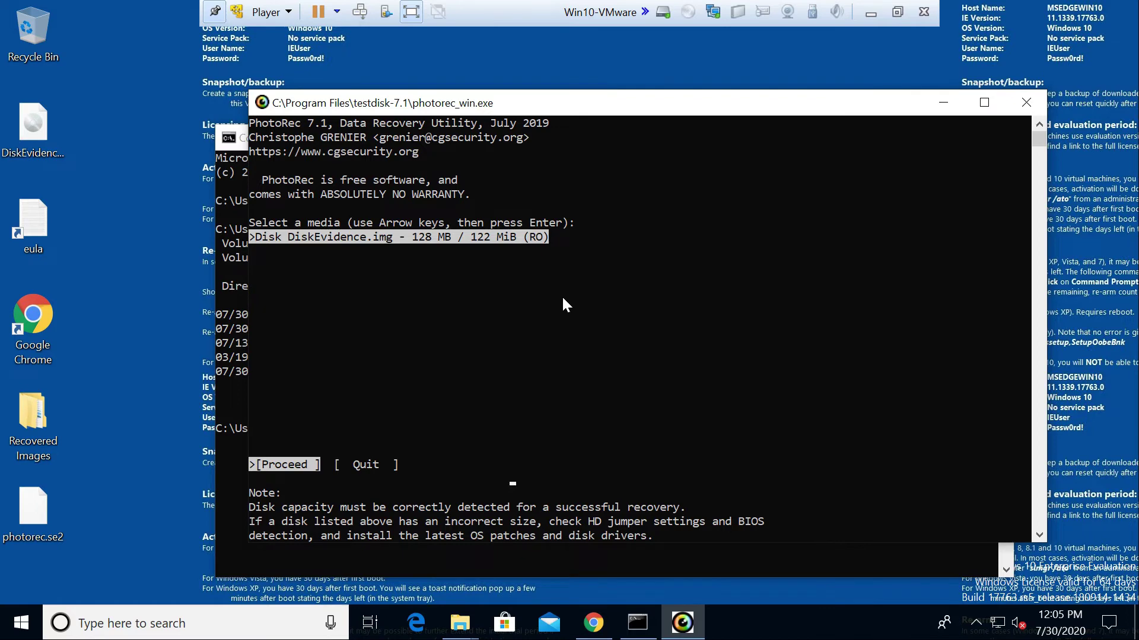
key(Right)
key(Return)
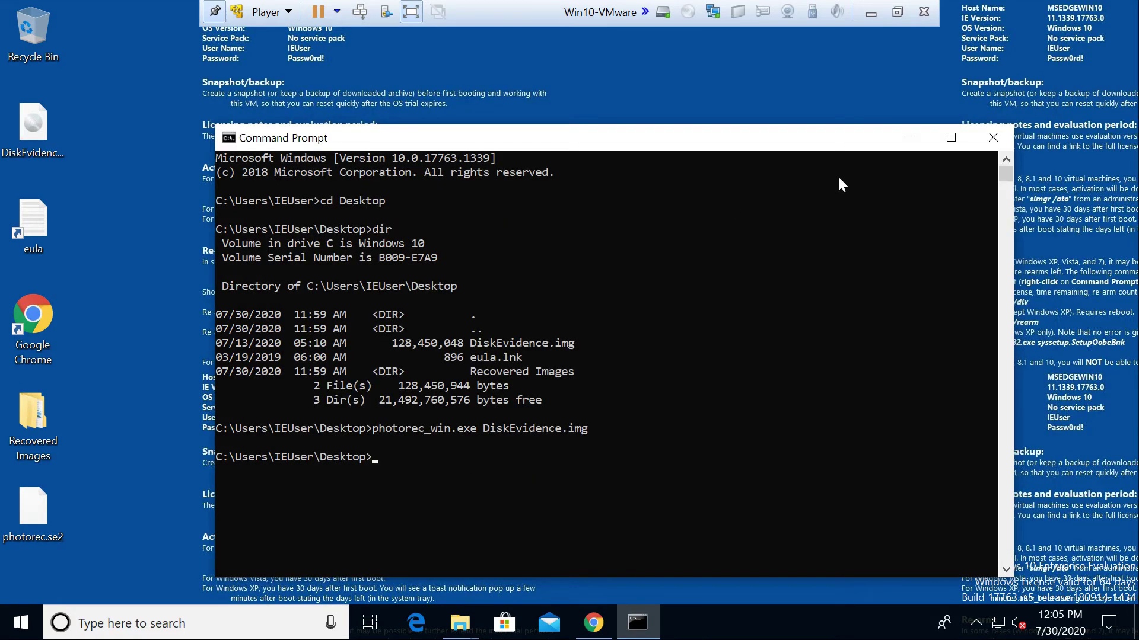
click(988, 139)
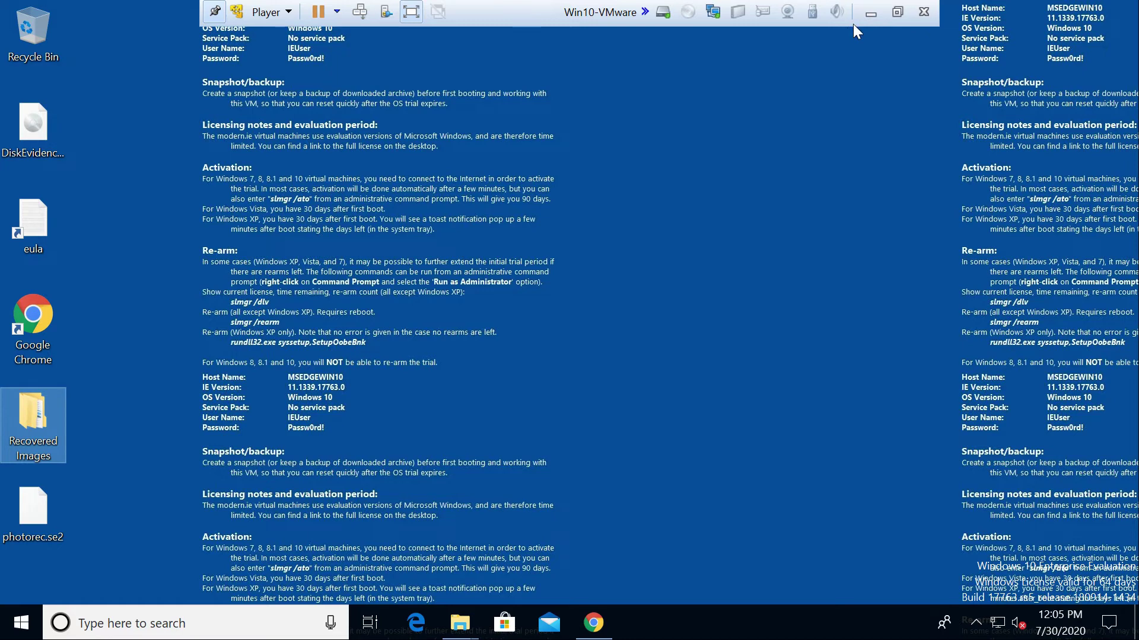
Step: Minimize the virtual machine, check the contents of the SANDISK (D:) drive, and return to This PC
click(869, 14)
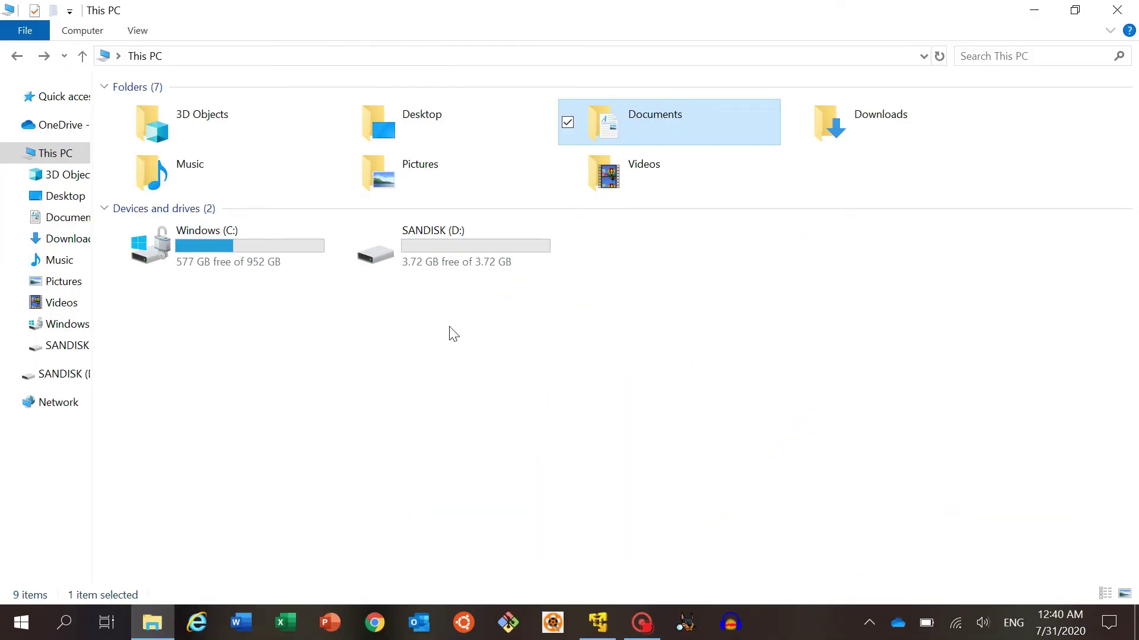
double_click(496, 247)
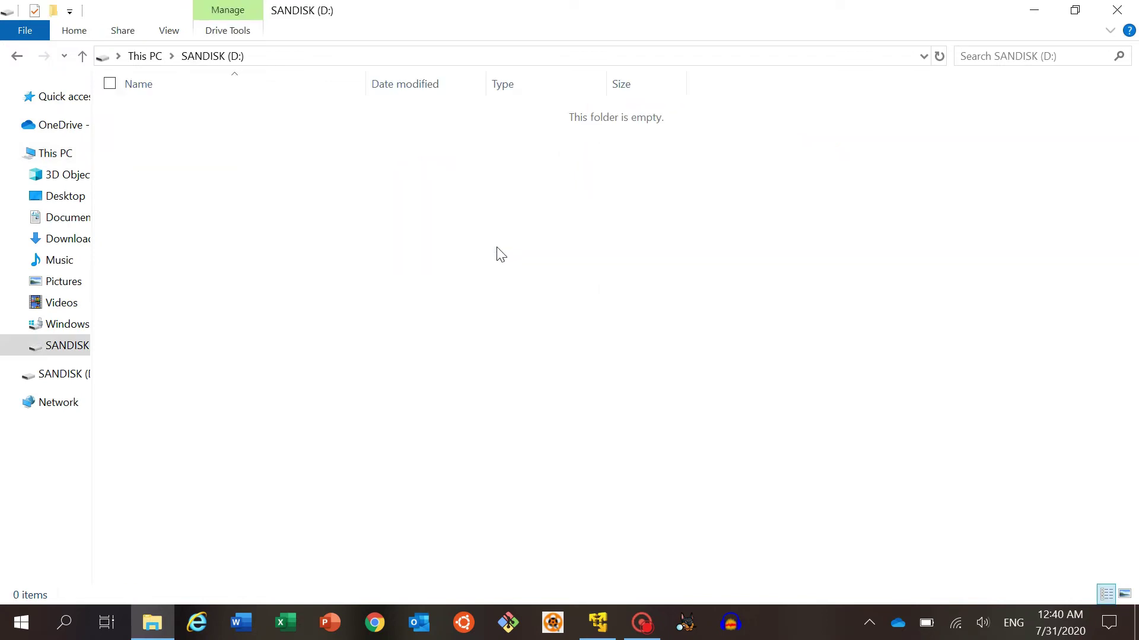
click(17, 56)
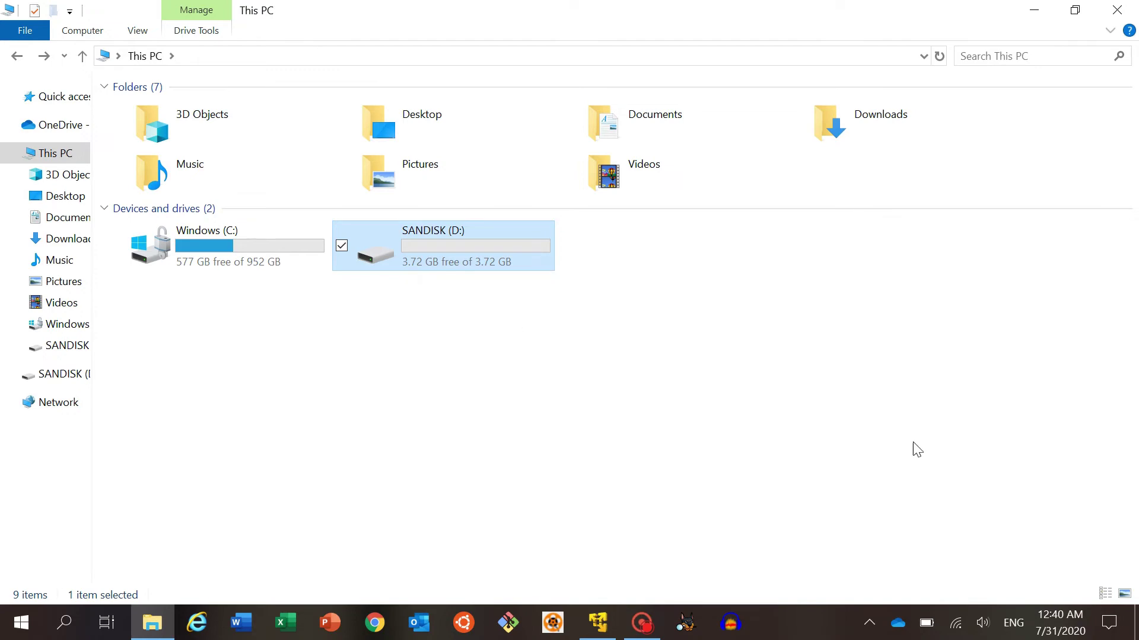
Step: Run qphotorec_win as administrator from the testdisk-7.1 folder inside the desktop's testdisk-7.1.win folder
click(1136, 623)
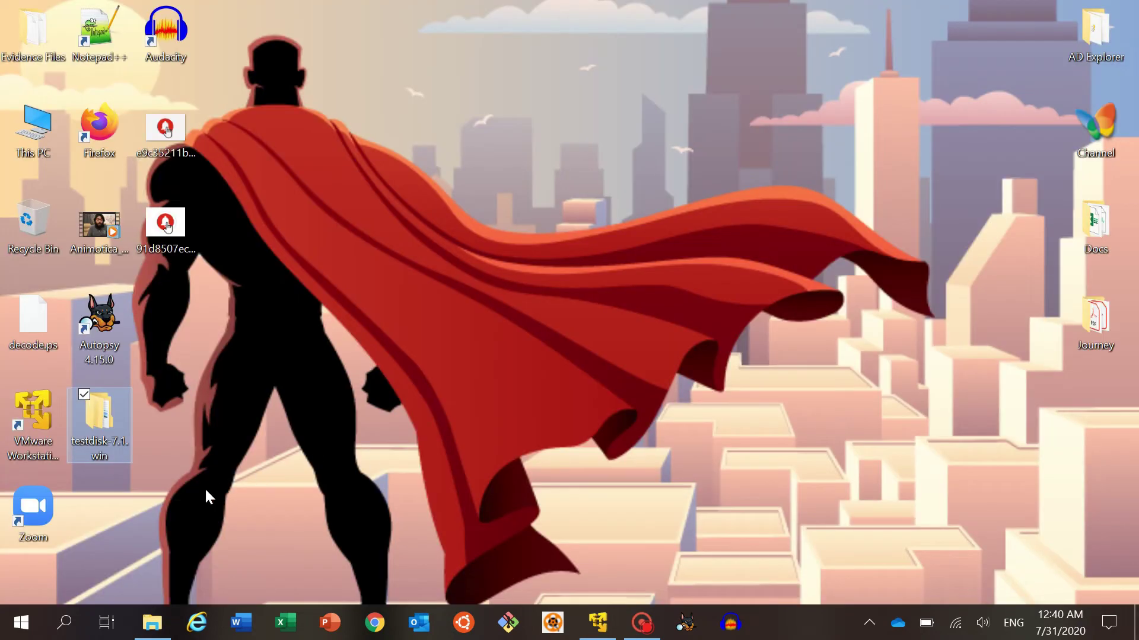
double_click(98, 426)
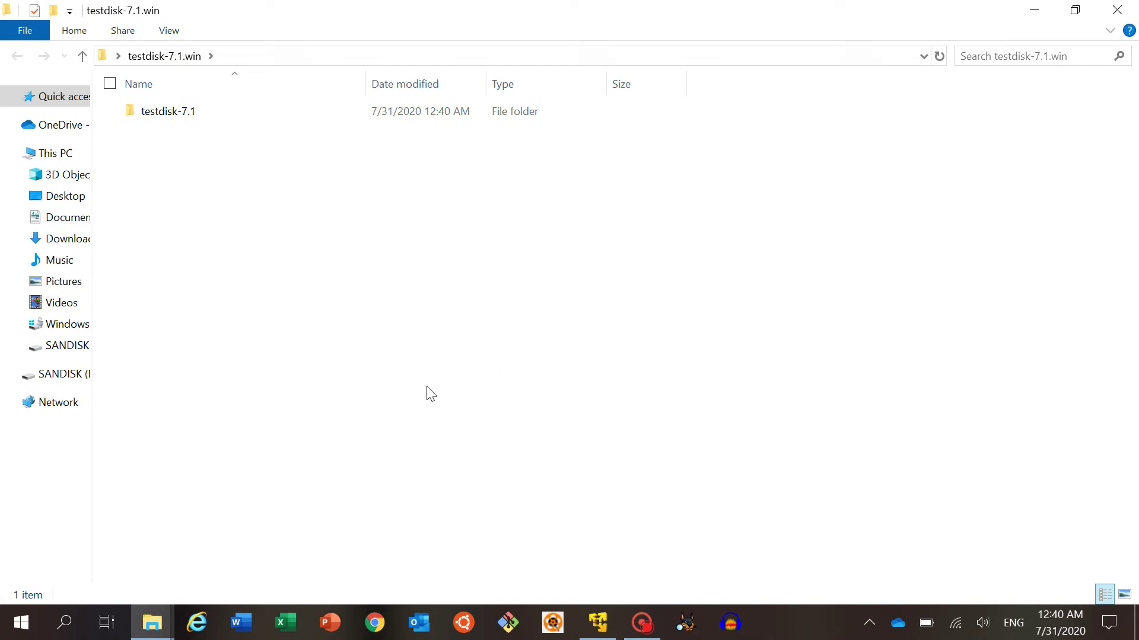
click(208, 110)
scroll(248, 306, down, 6)
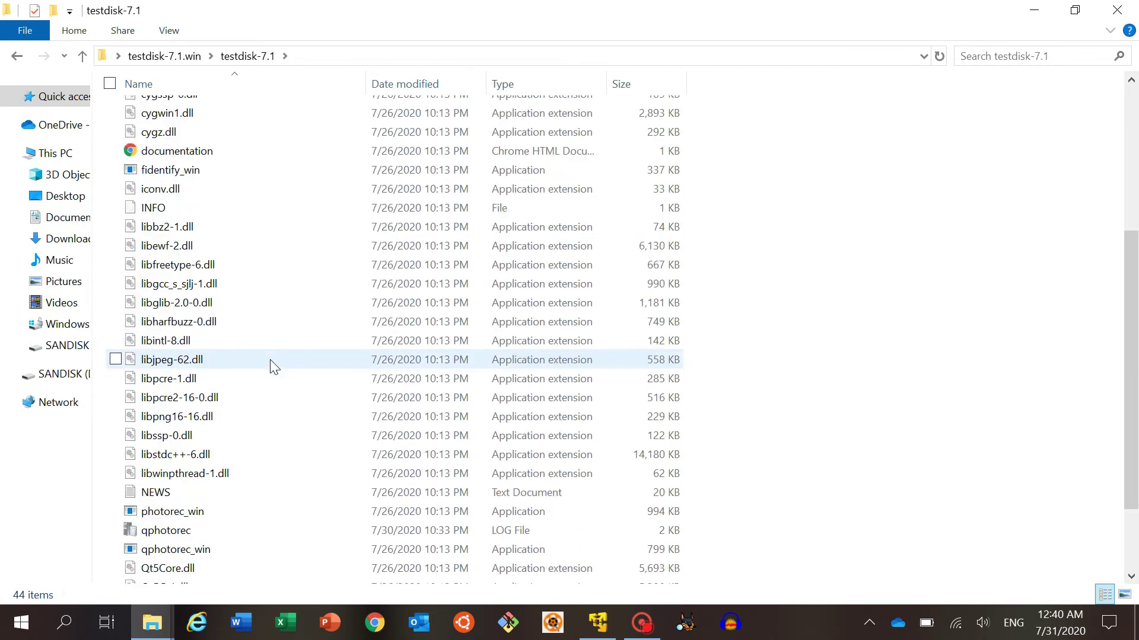
click(188, 439)
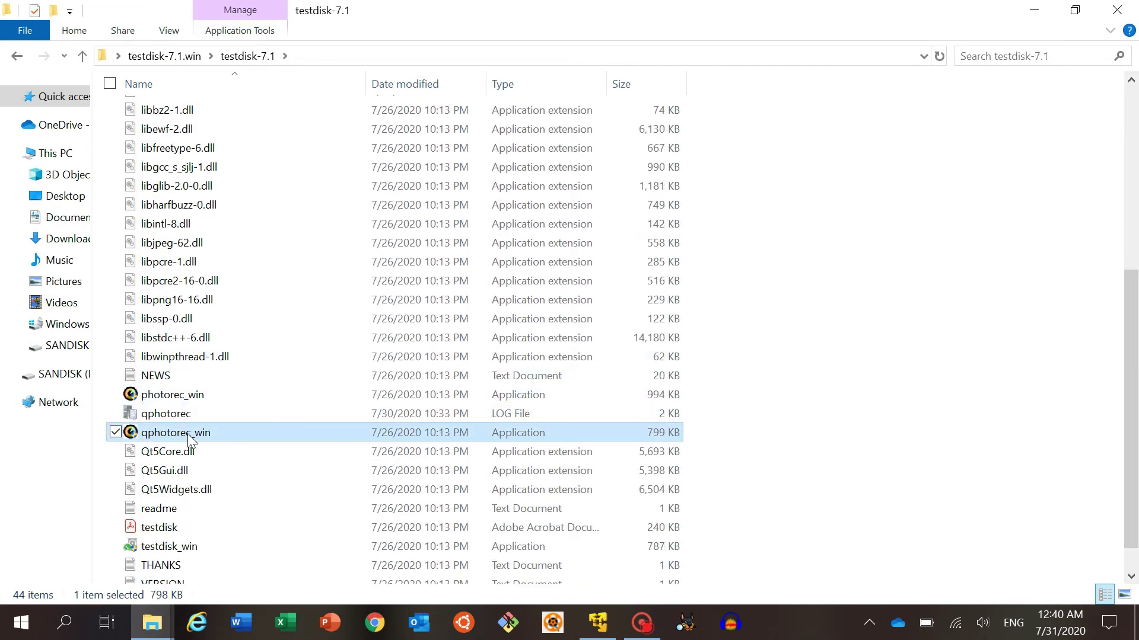
right_click(189, 439)
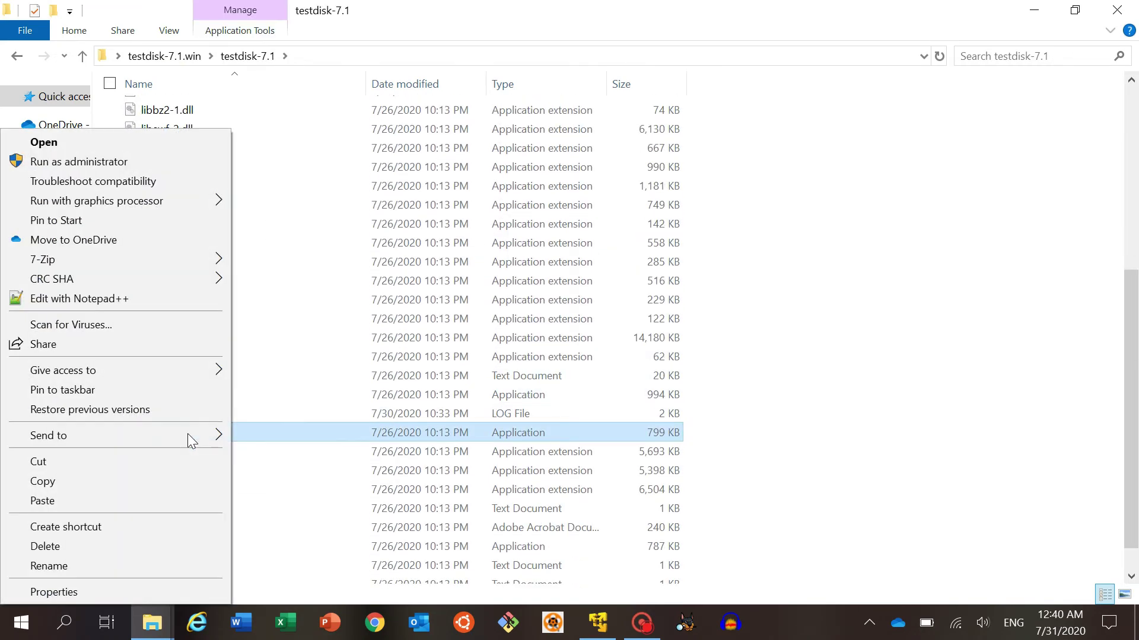
click(147, 159)
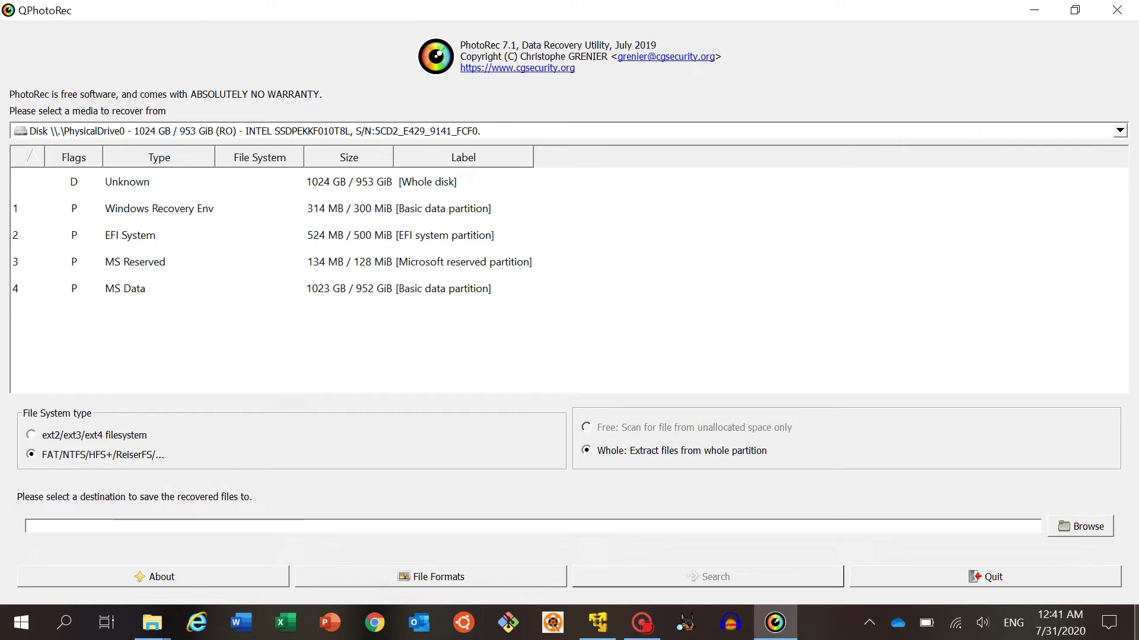
Step: Create a new desktop folder named Recovered Files and place it with the other icons, below the two red-logo image files
click(775, 622)
right_click(417, 258)
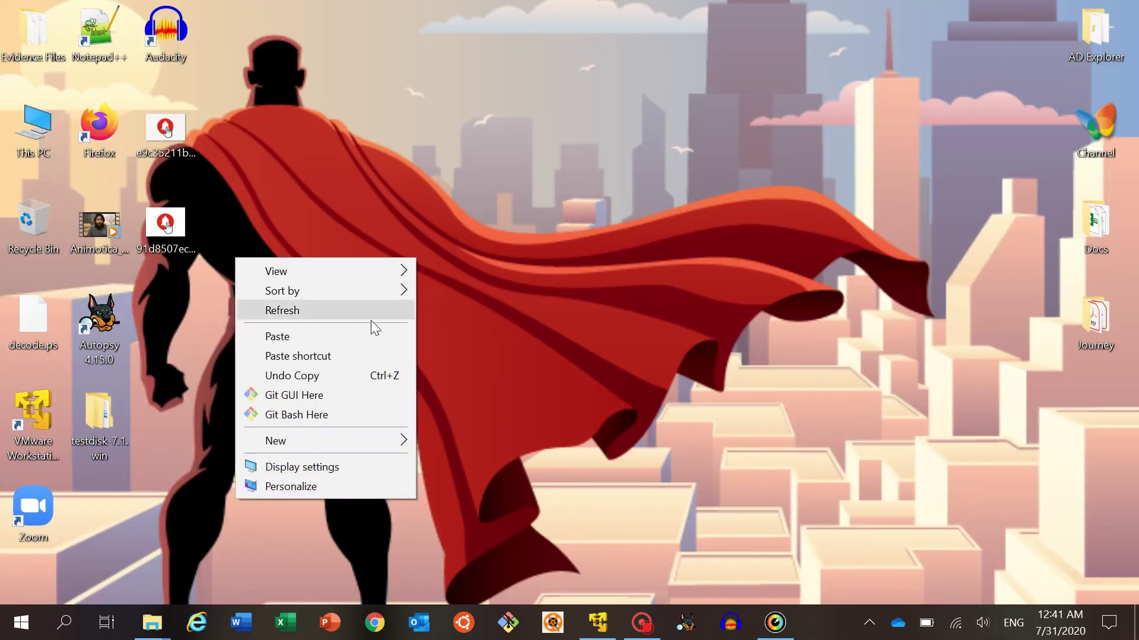
mouse_move(349, 444)
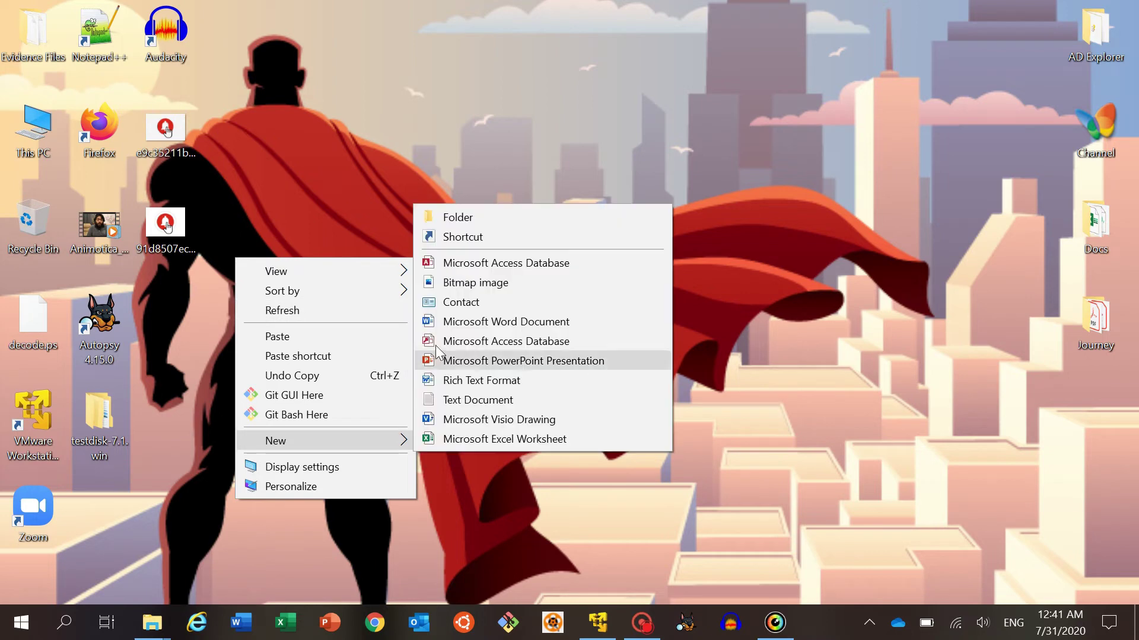
click(478, 219)
text(R)
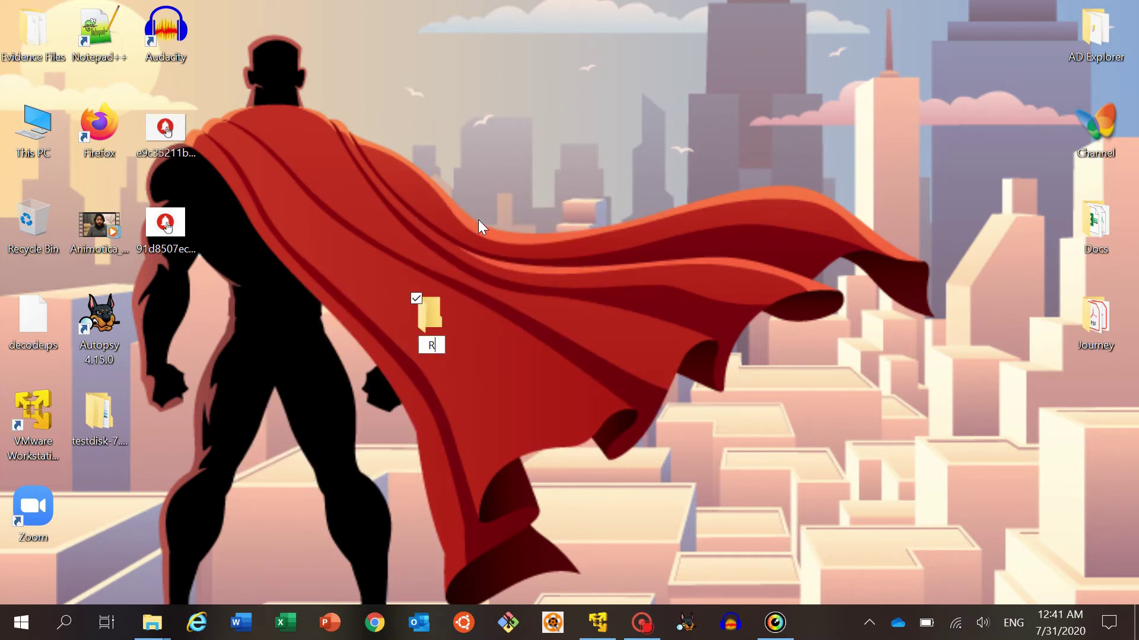
text(ecovered)
key(BackSpace)
key(BackSpace)
key(BackSpace)
key(BackSpace)
text(red File)
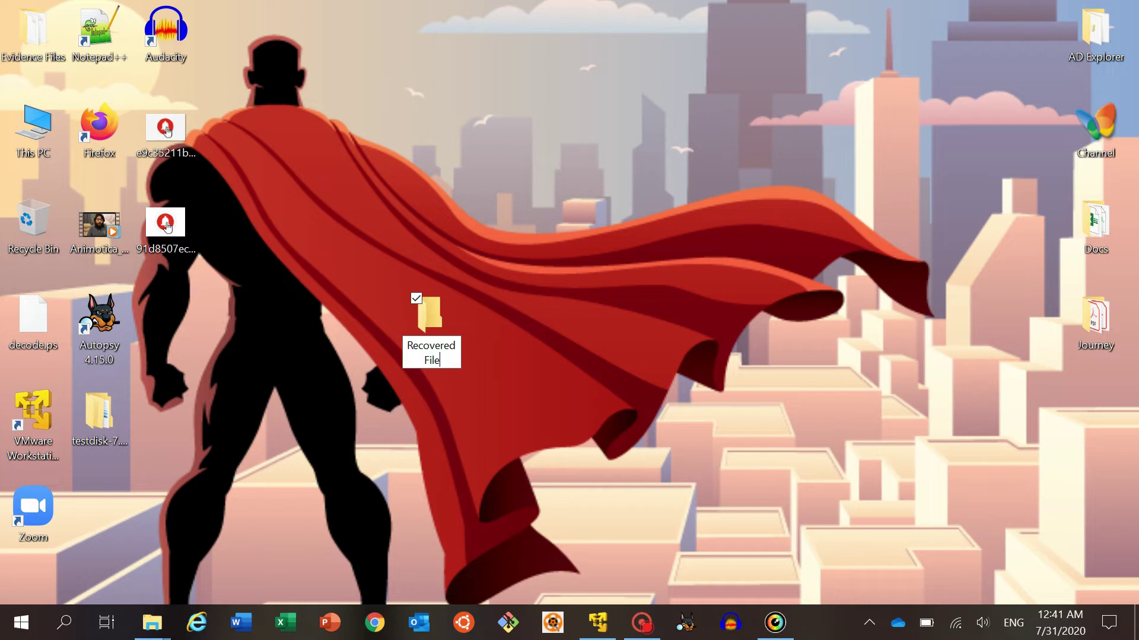
text(s)
key(Return)
drag(439, 320, 204, 318)
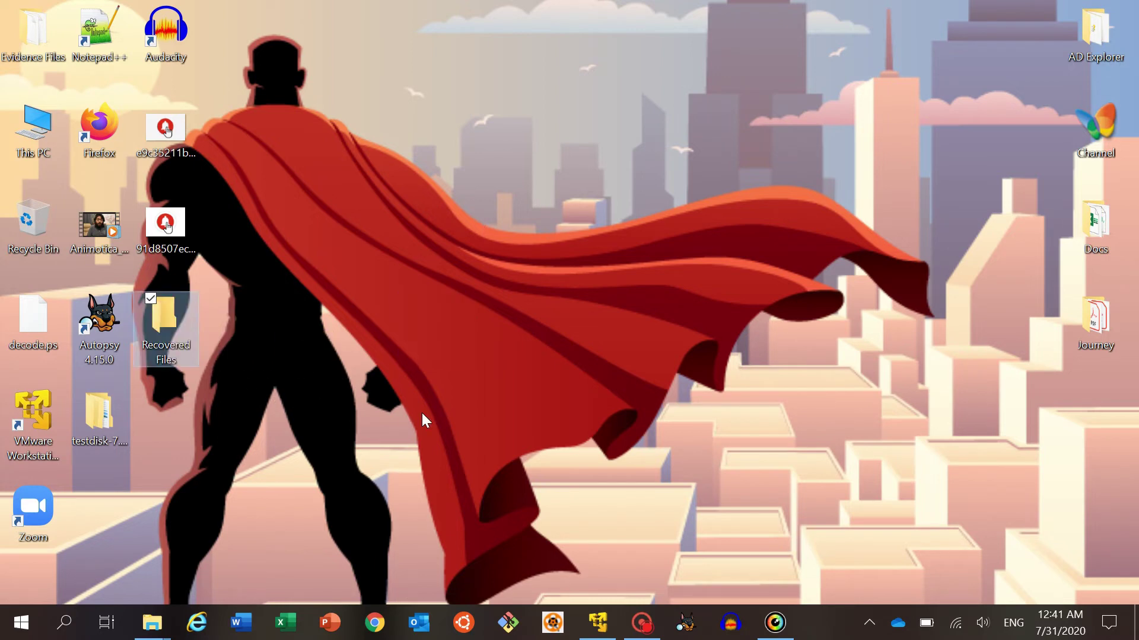
Step: In QPhotoRec, select the SanDisk Cruzer Blade's FAT32 partition, try whole-partition extraction, and set the desktop's Recovered Files folder as the destination
key(alt+Tab)
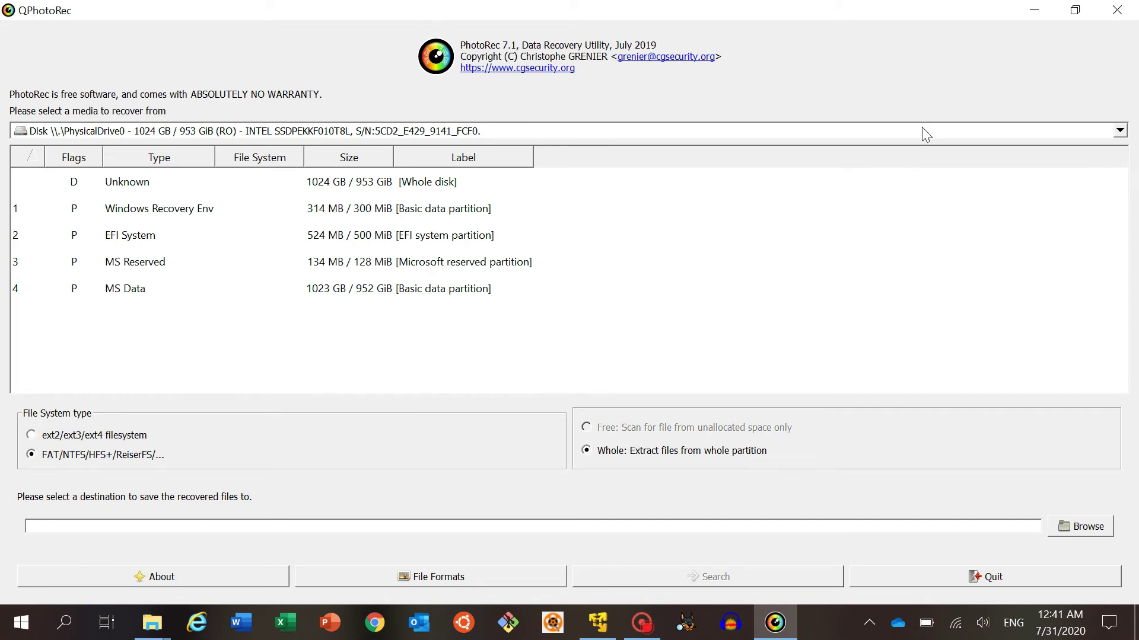
click(1120, 131)
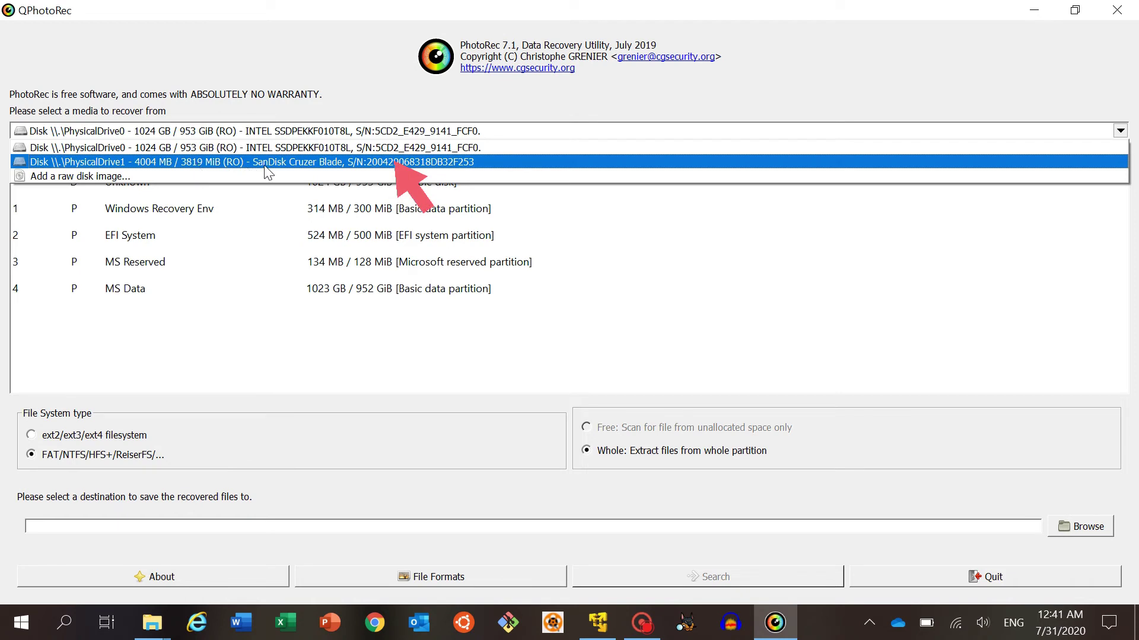
click(314, 162)
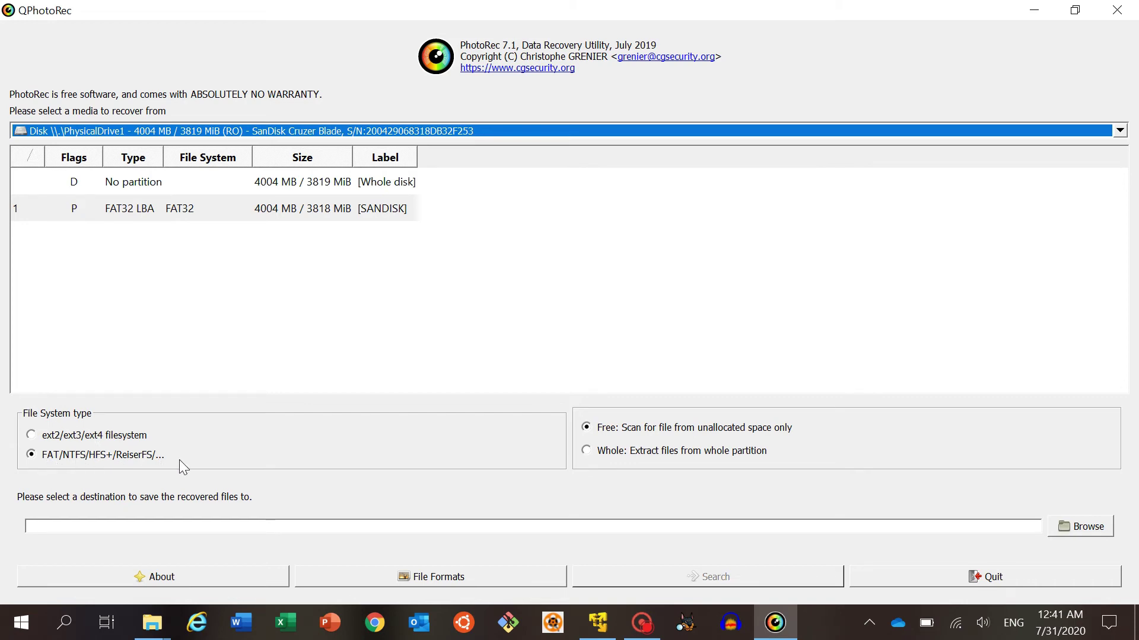
click(593, 451)
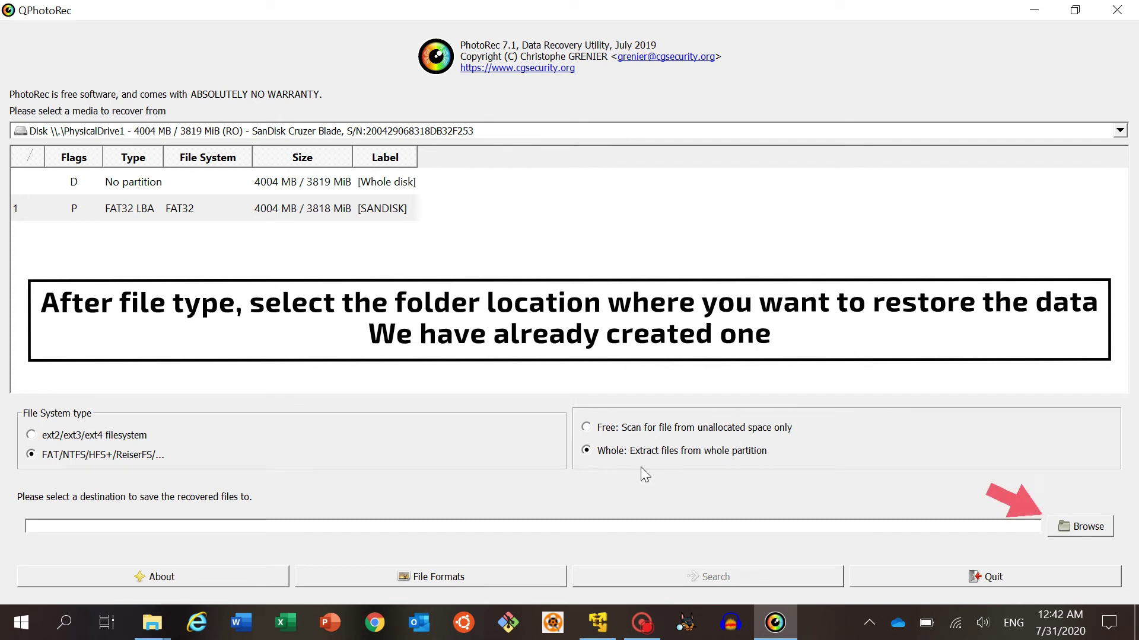
click(1085, 528)
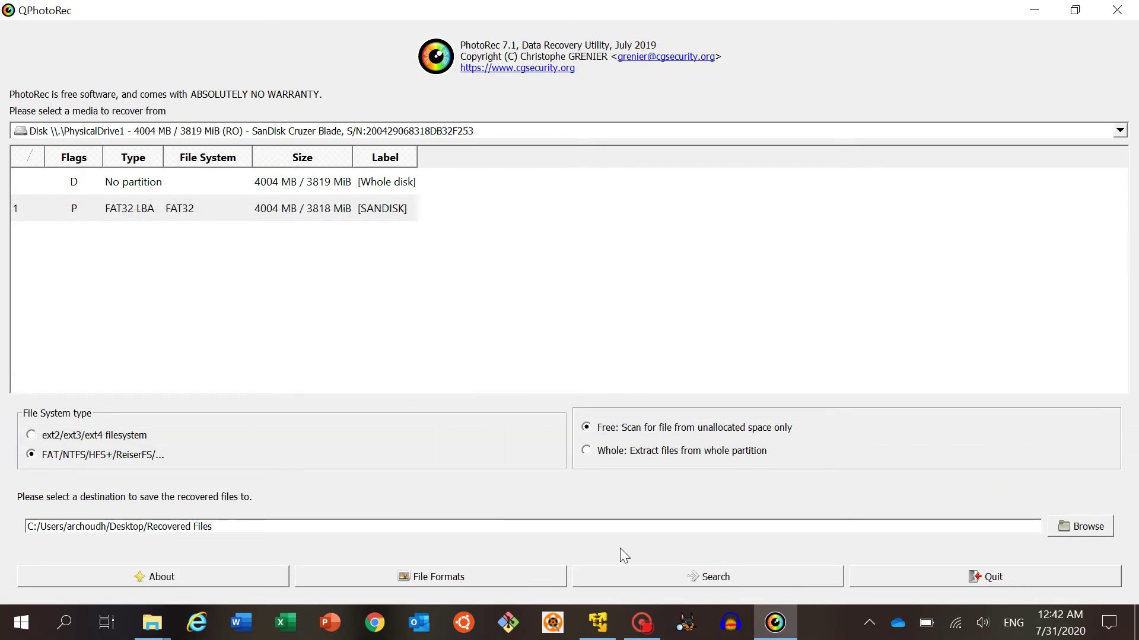
Step: Look through the list of recoverable file formats, close it without changes, and start the file recovery
click(437, 576)
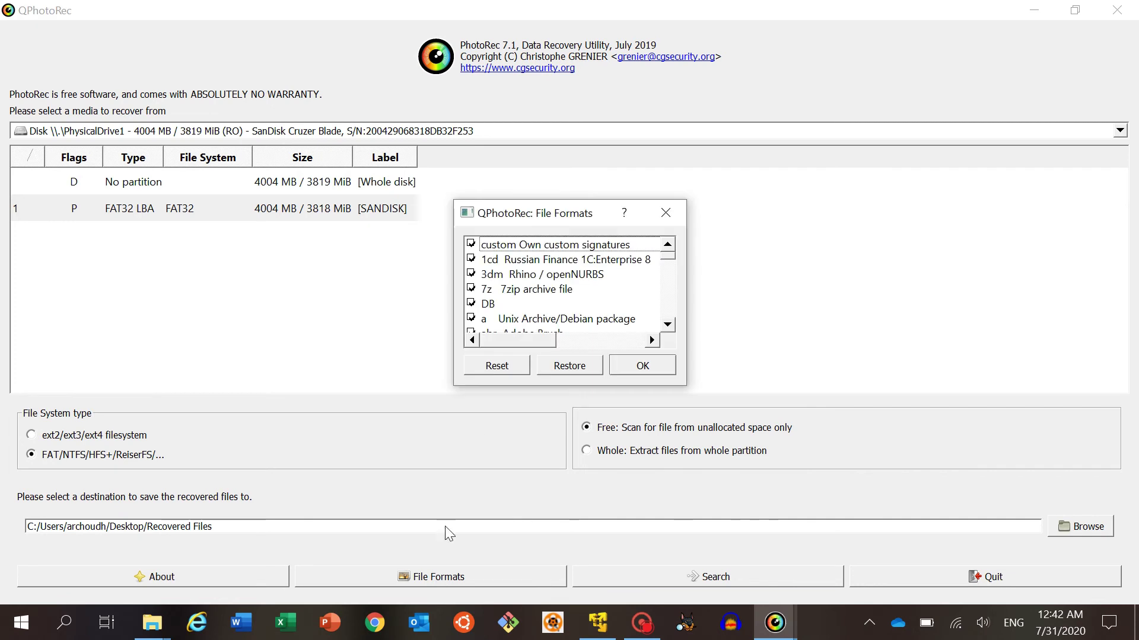
scroll(563, 302, down, 5)
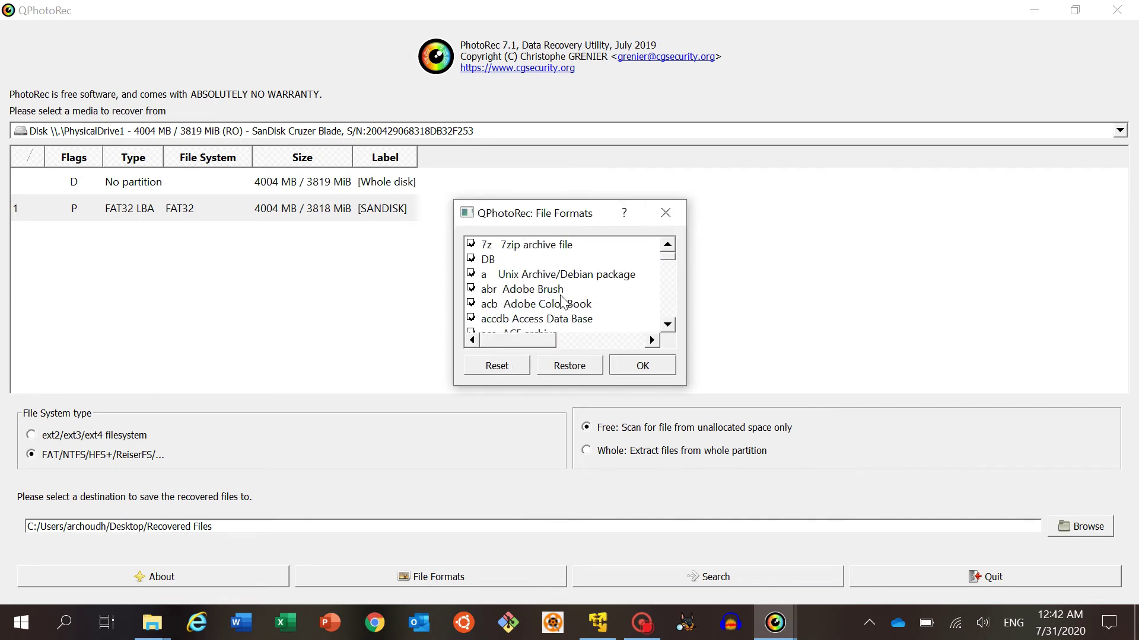
scroll(563, 302, down, 8)
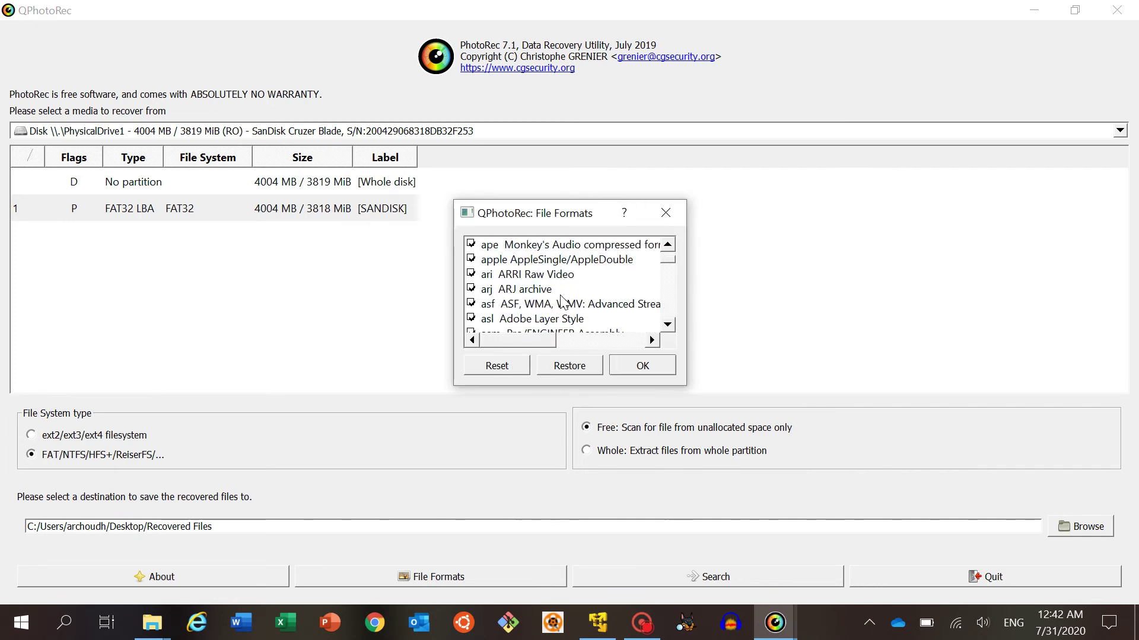
scroll(563, 303, down, 2)
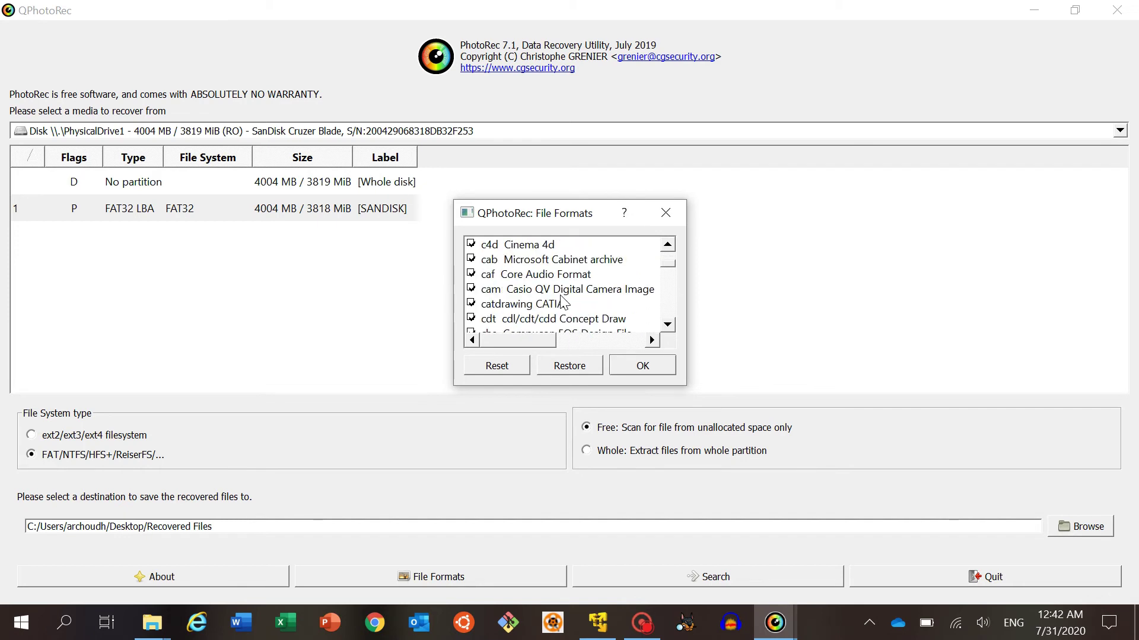
scroll(563, 302, down, 5)
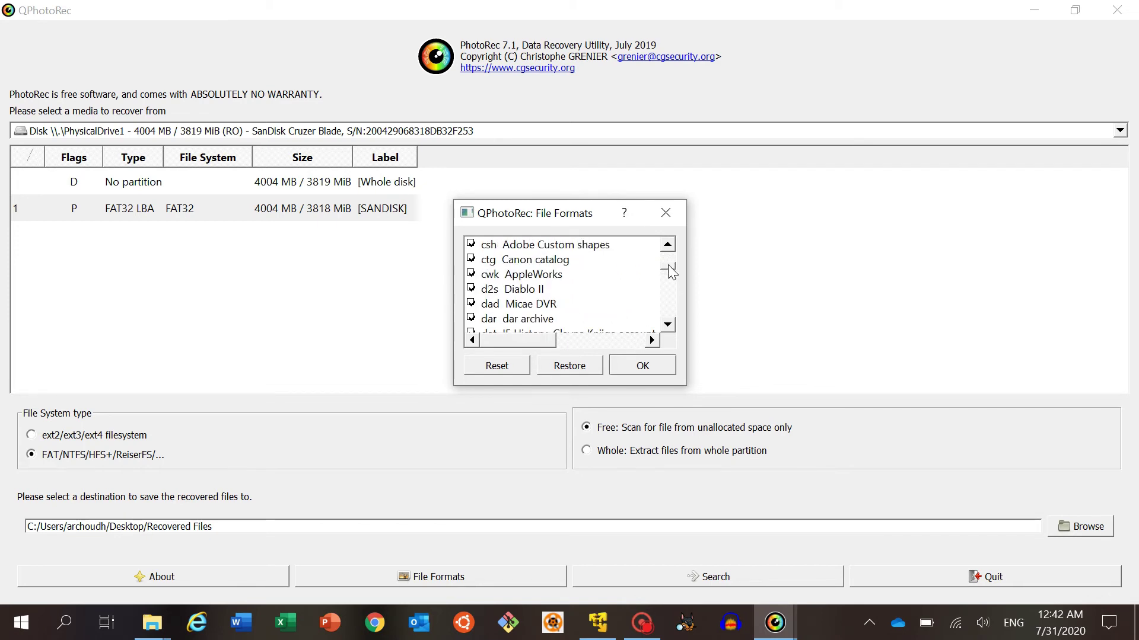
drag(670, 271, 666, 240)
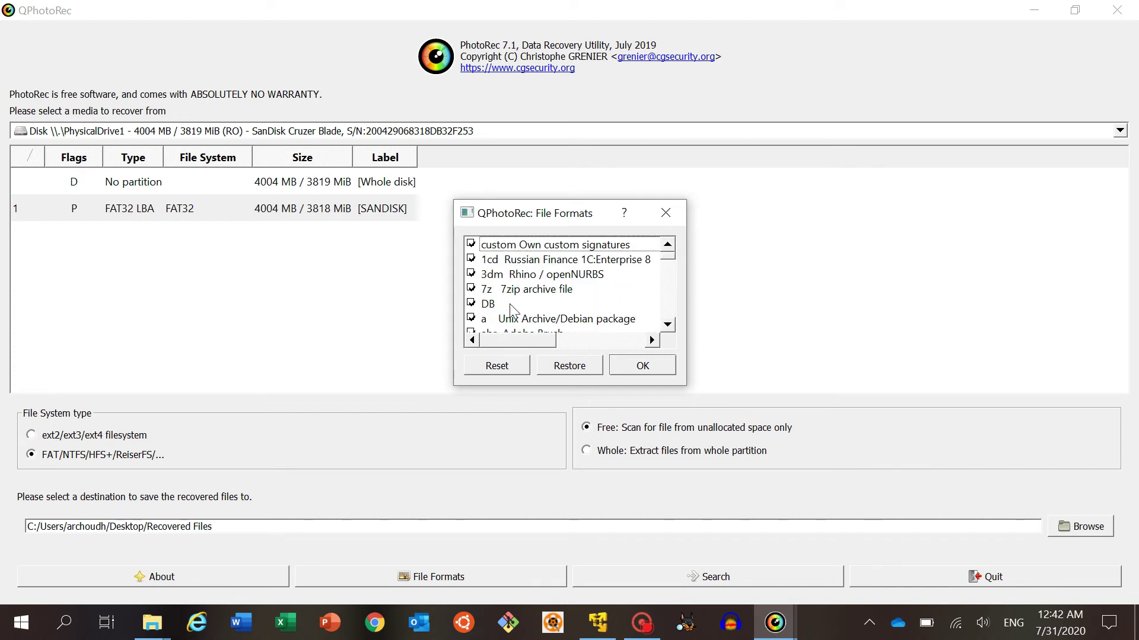
click(664, 214)
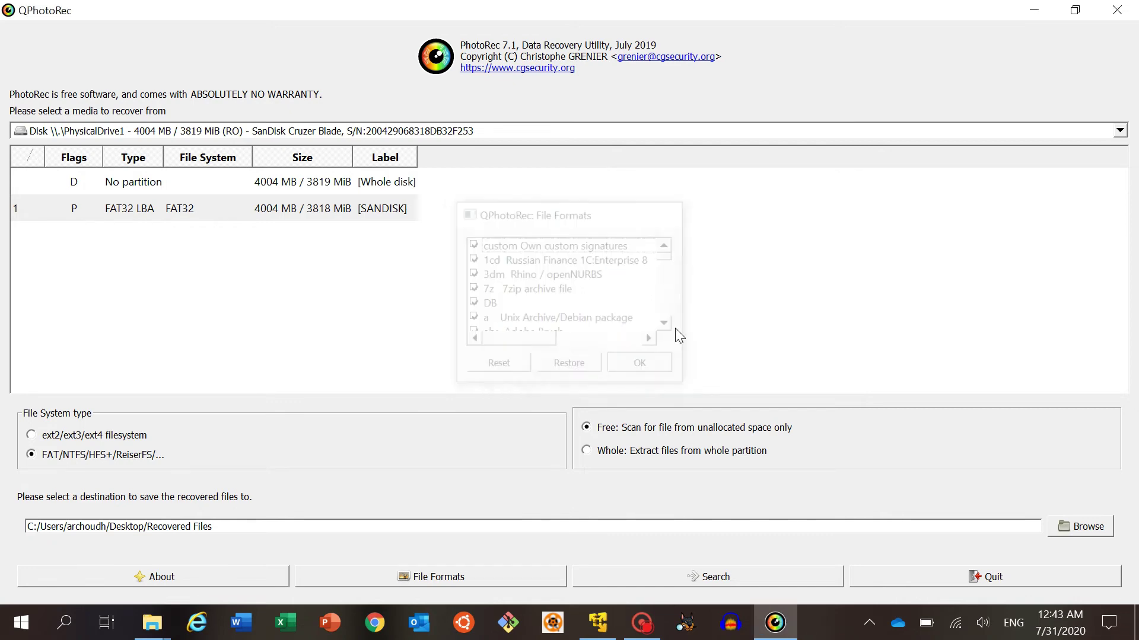
click(757, 576)
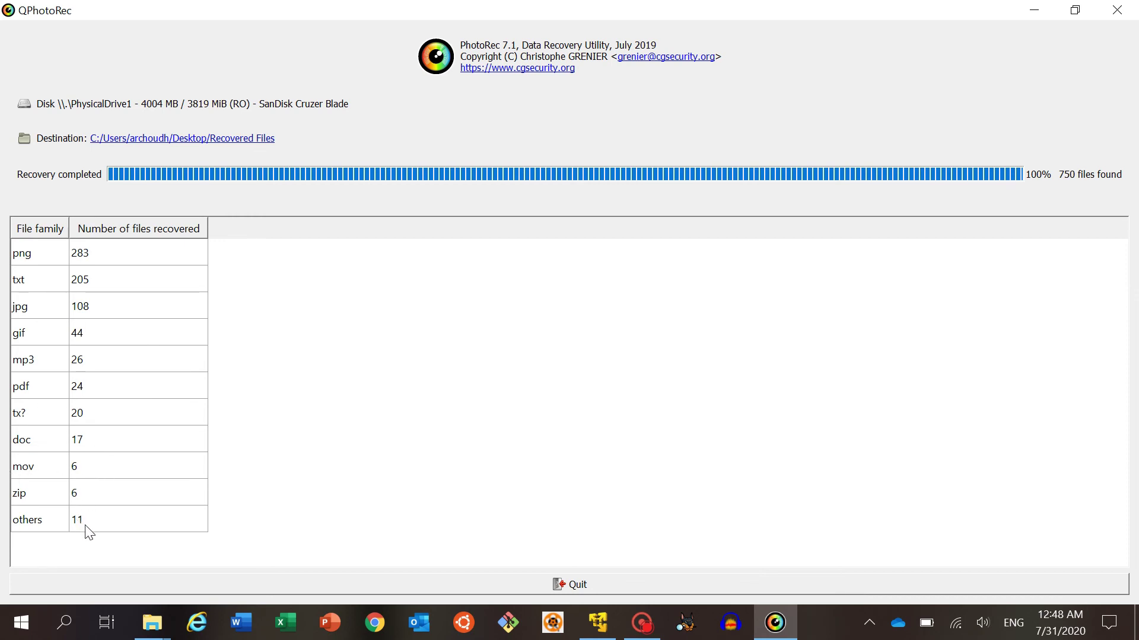
Step: Open recup_dir.1 in the Recovered Files folder, look through the recovered files, and return to the parent folder
mouse_move(152, 622)
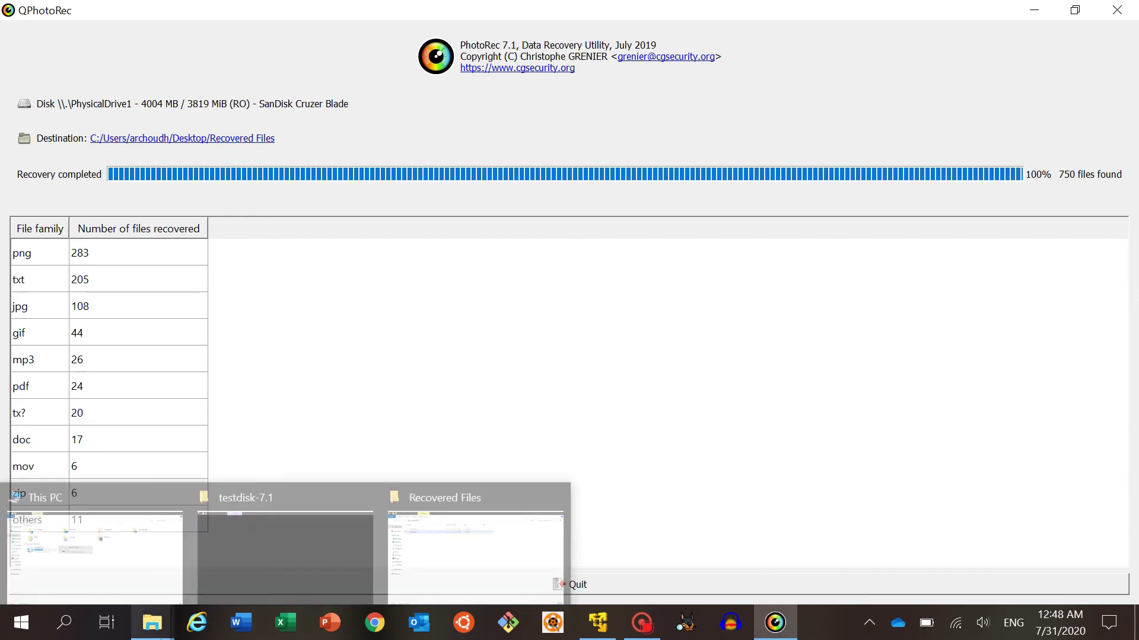
click(420, 571)
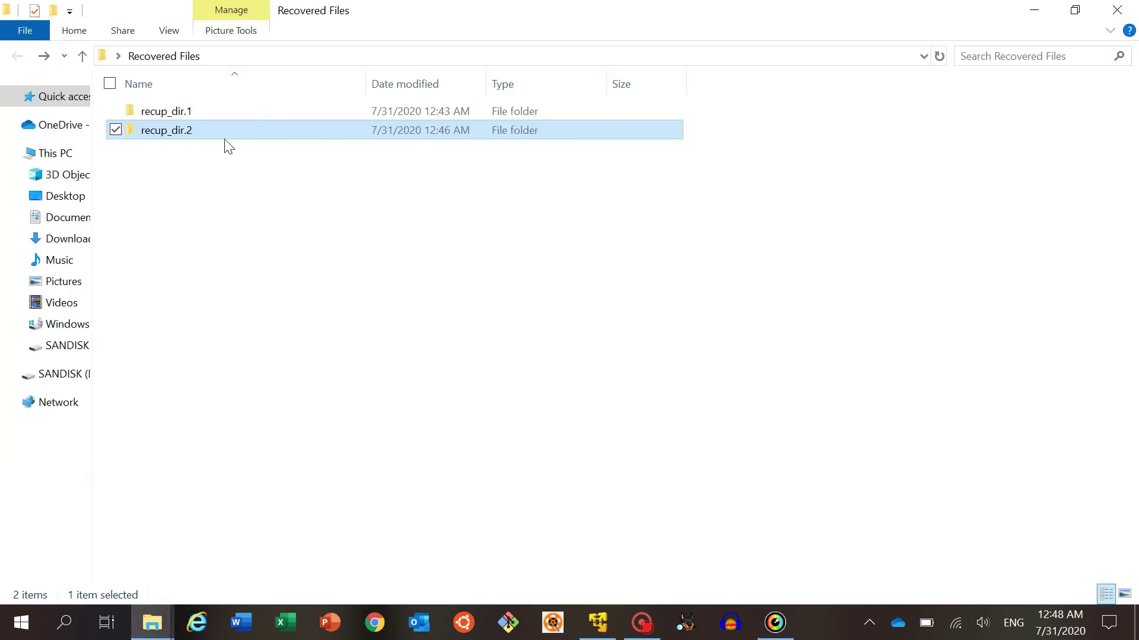
click(213, 118)
double_click(214, 118)
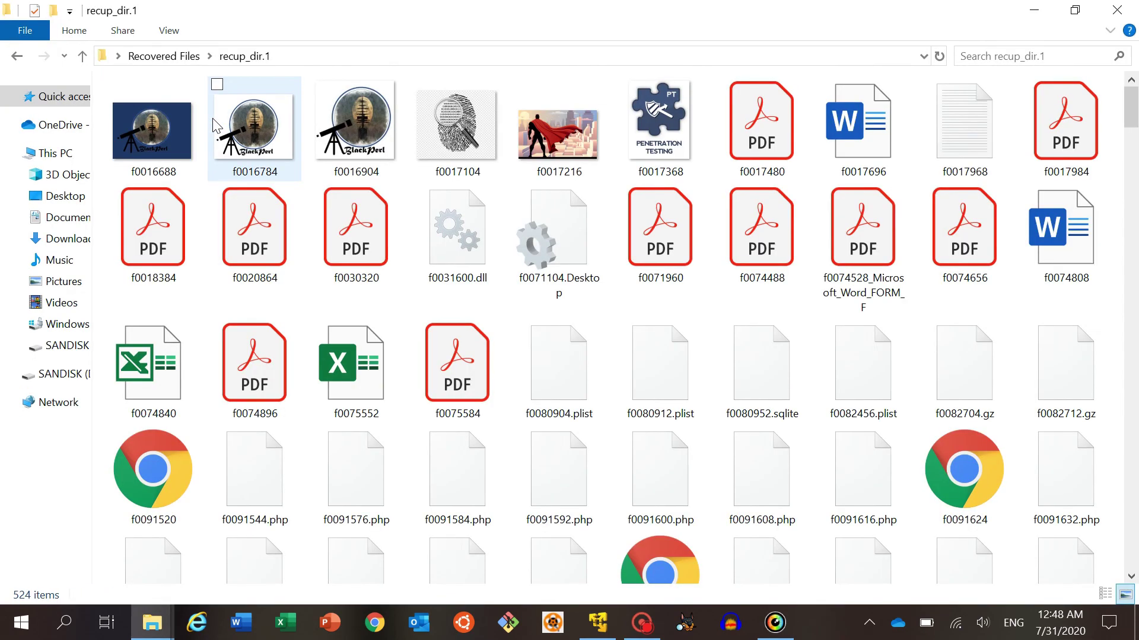
scroll(454, 489, down, 5)
scroll(455, 490, down, 10)
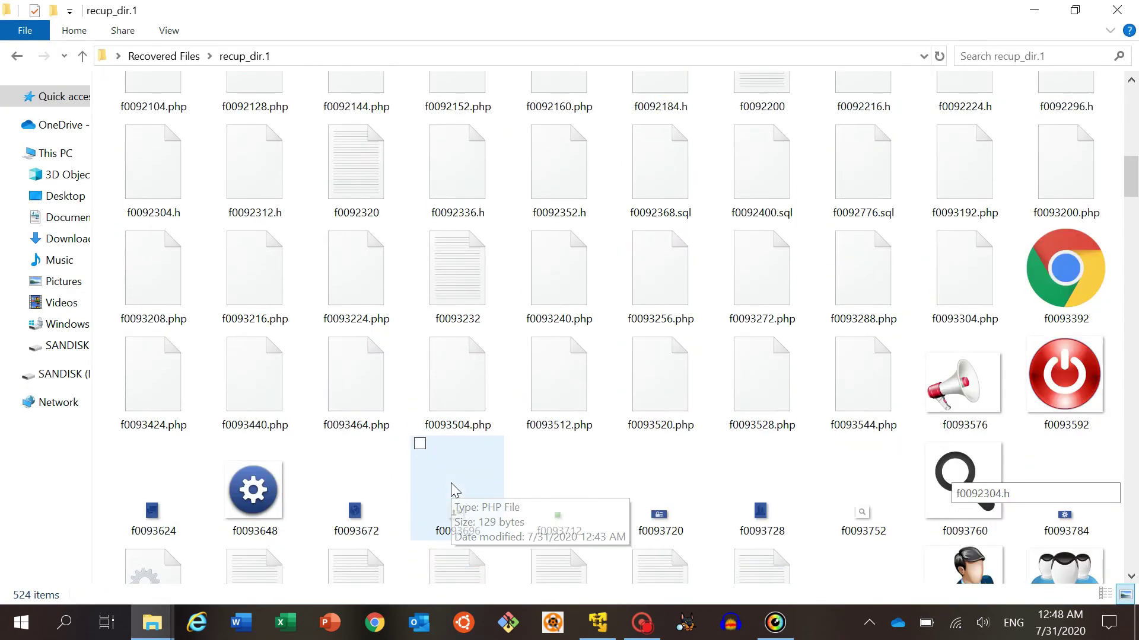
click(18, 59)
Step: Check the size and file count in the properties of recup_dir.1 and recup_dir.2, and return to the QPhotoRec results
right_click(177, 119)
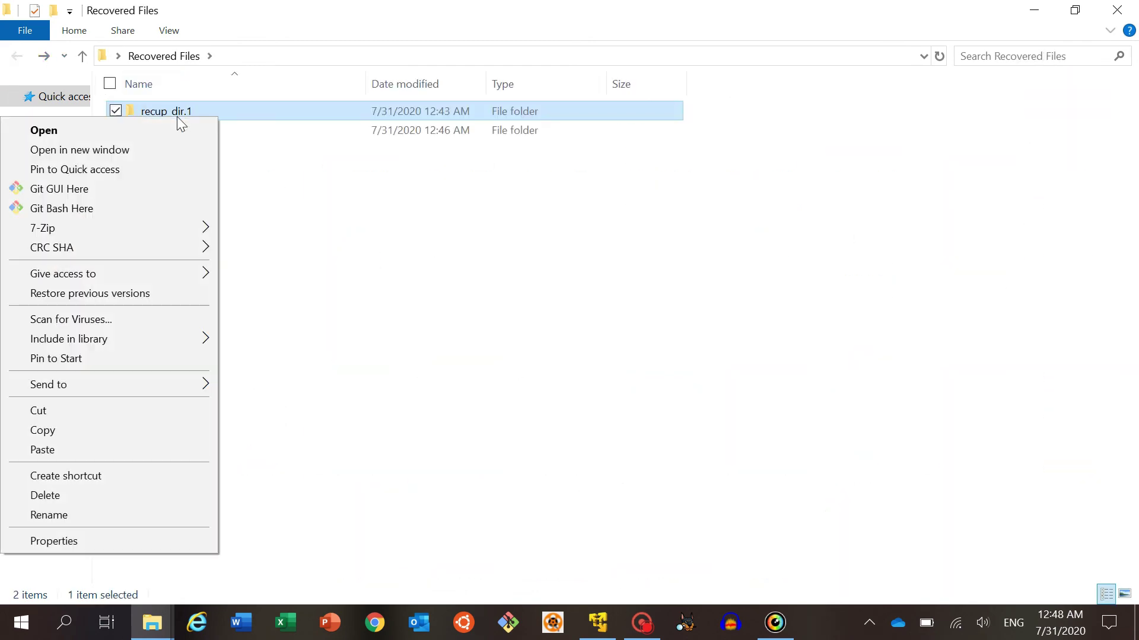
click(88, 532)
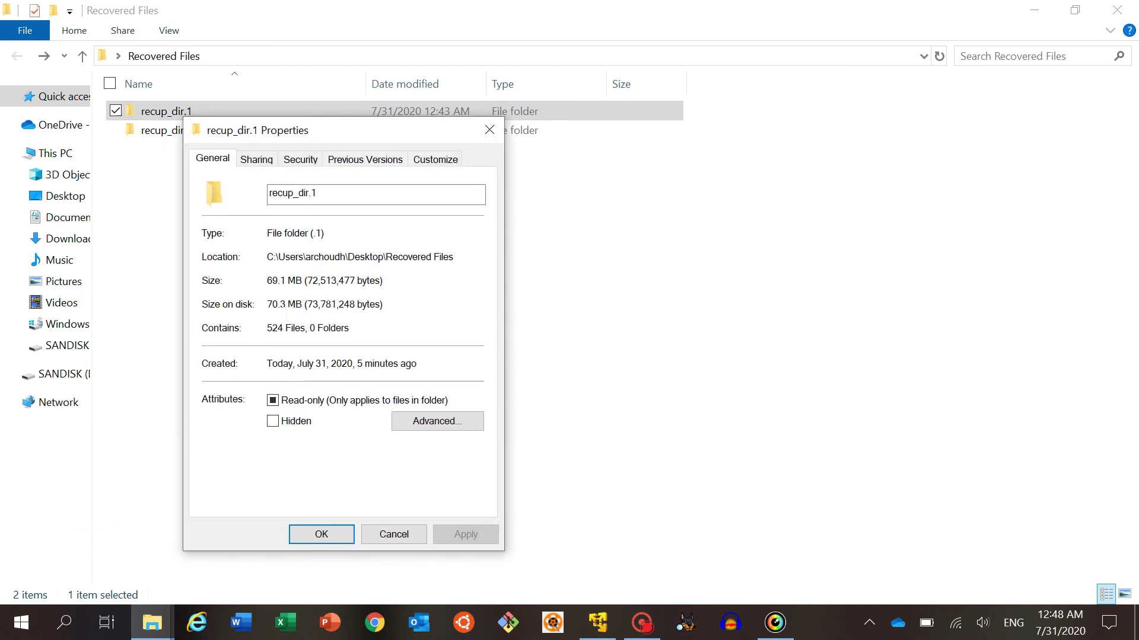
click(490, 129)
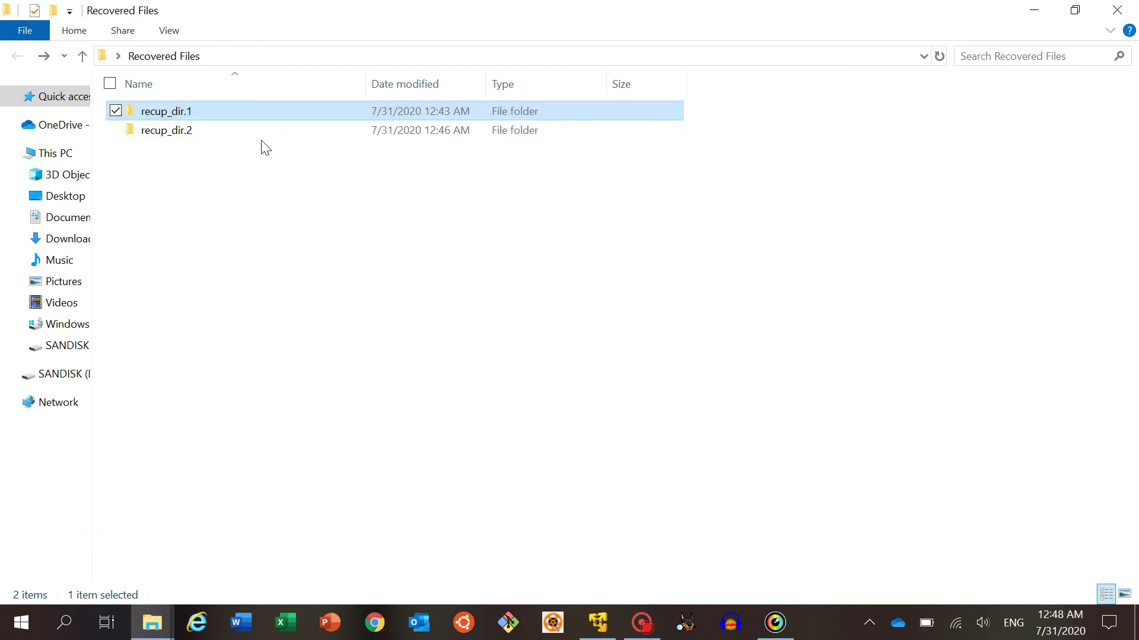
right_click(212, 131)
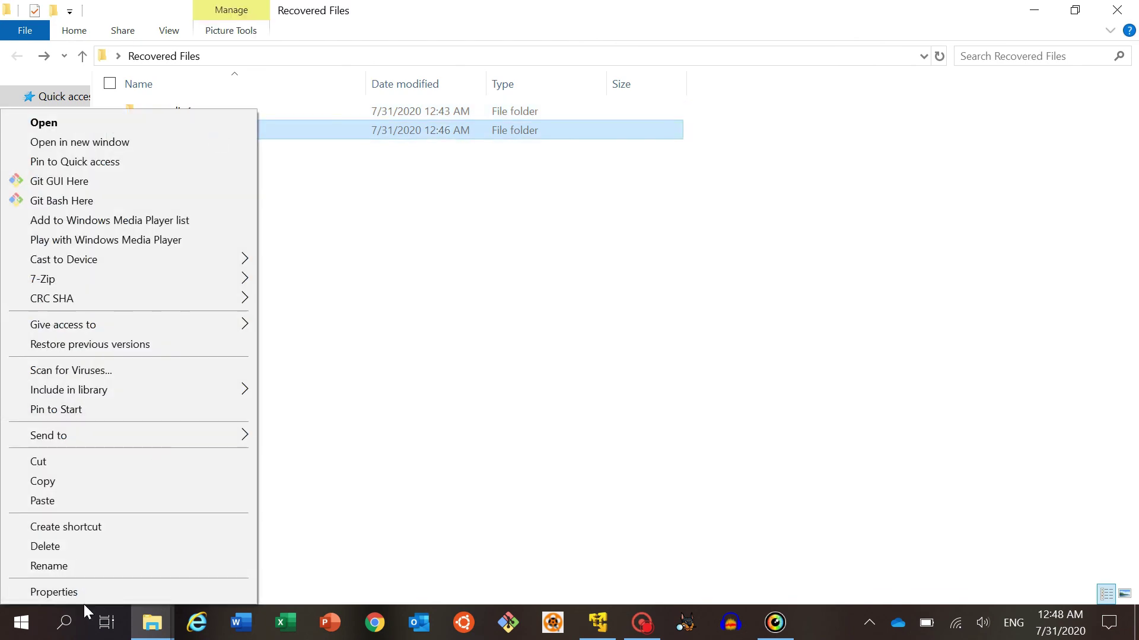
click(70, 593)
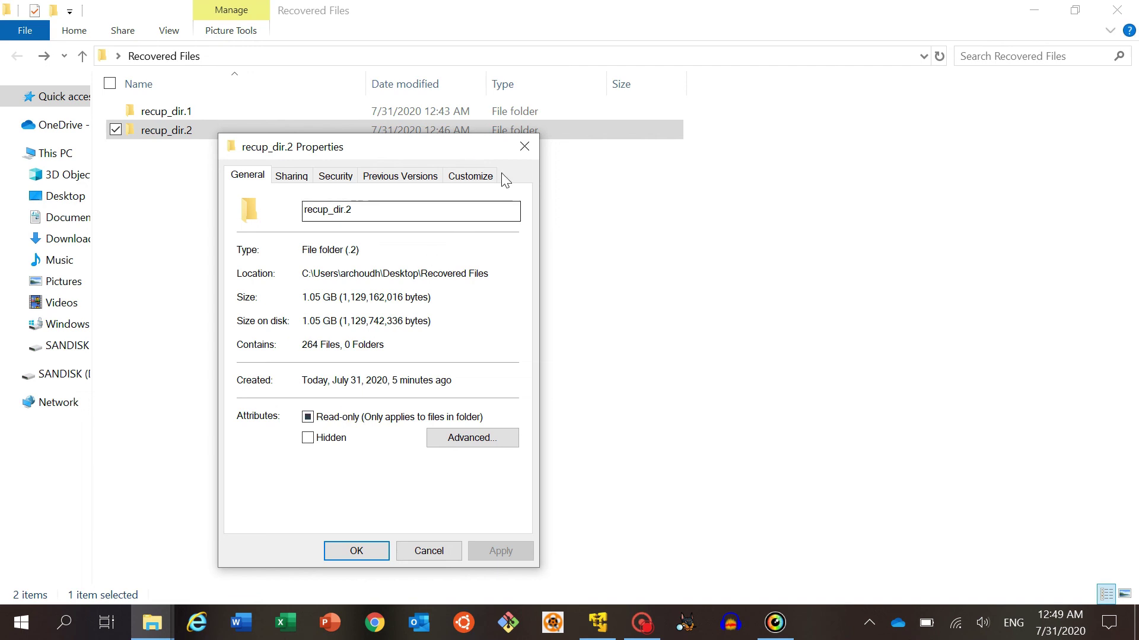
click(523, 149)
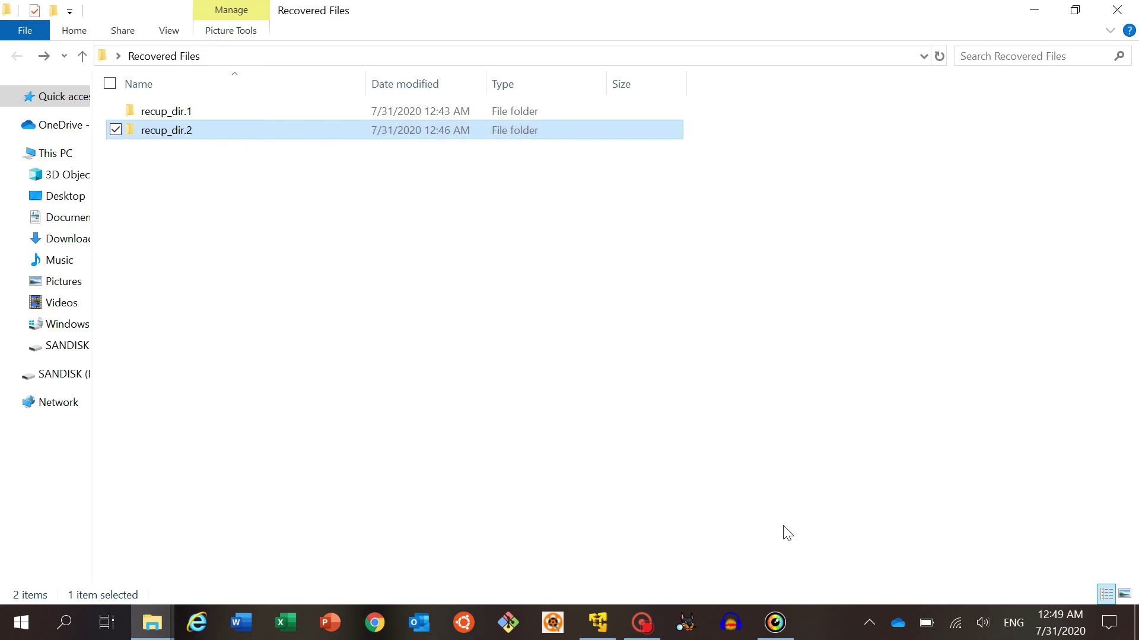
click(775, 622)
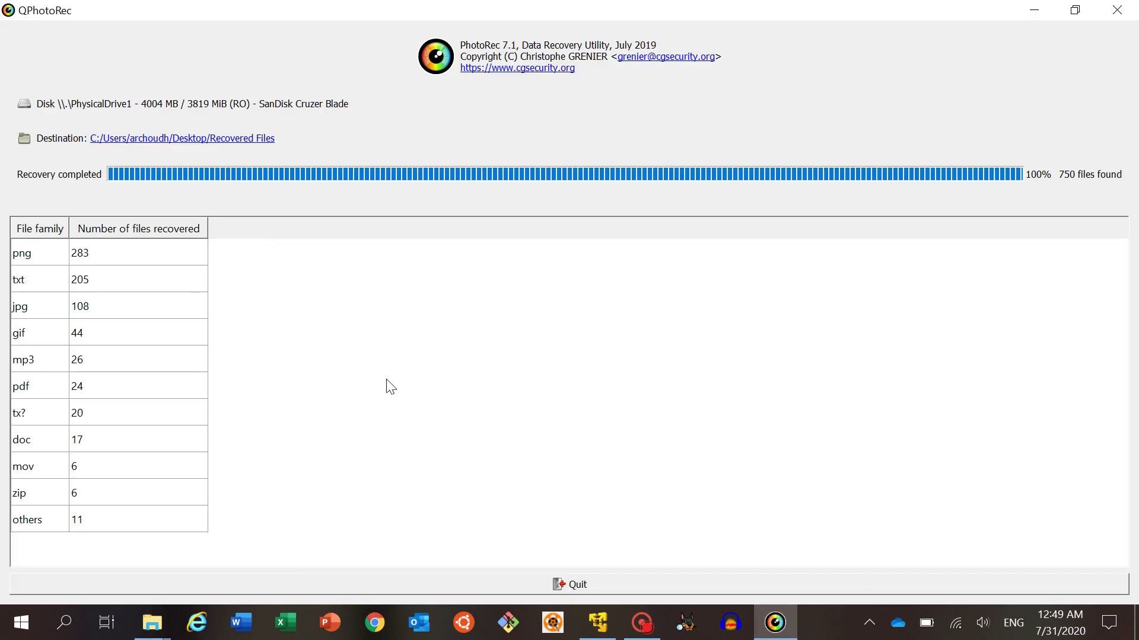